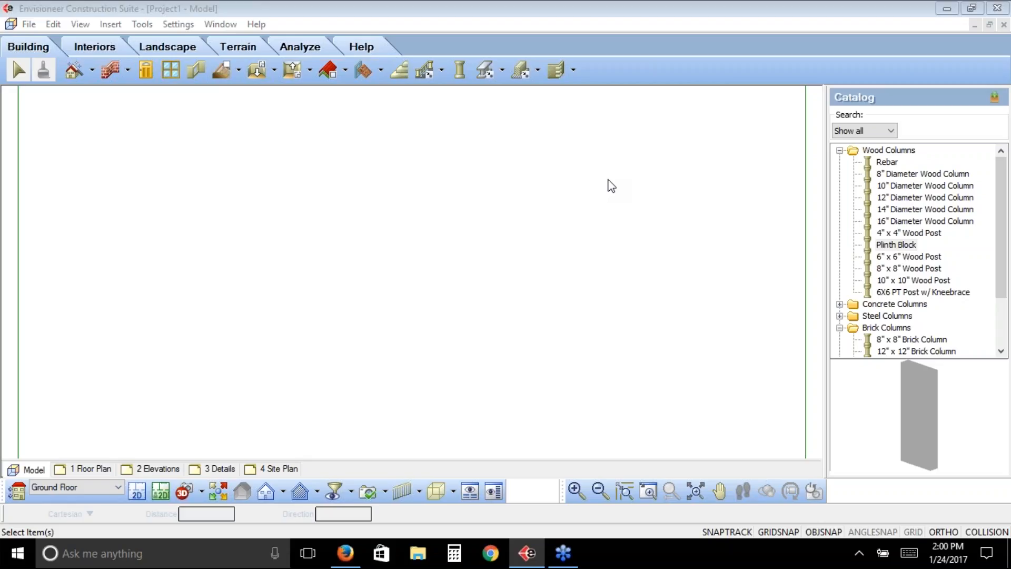
Start a Walls by Baseline outline using the 2x6 Stone Wall and draw its first segment 25' long at 0°.
click(109, 74)
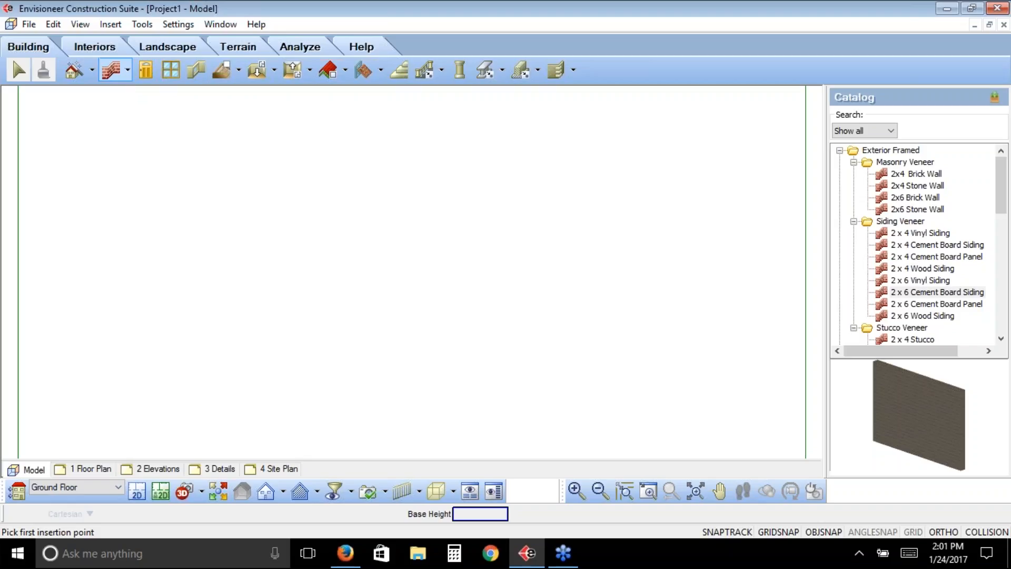
click(128, 70)
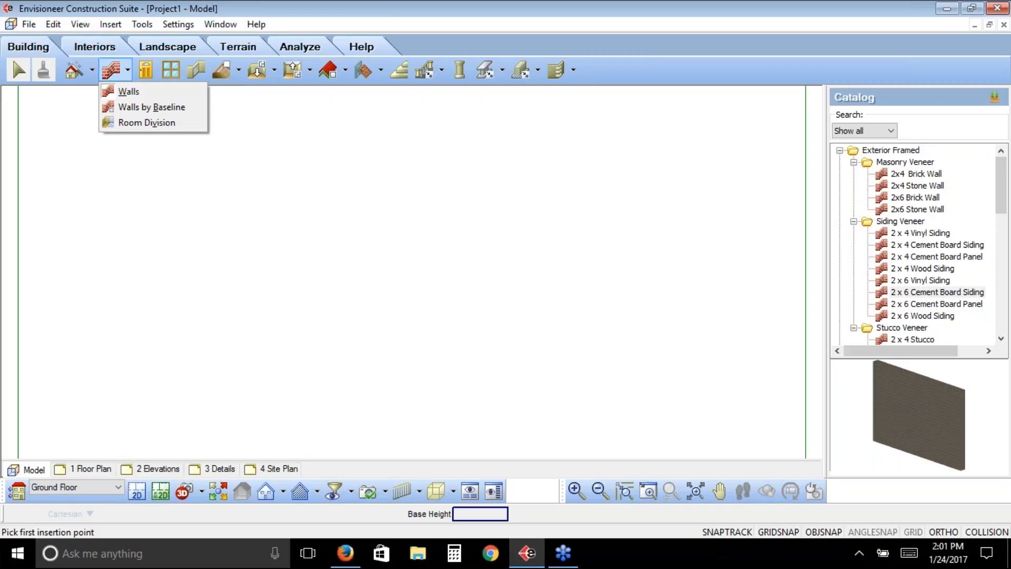
click(131, 106)
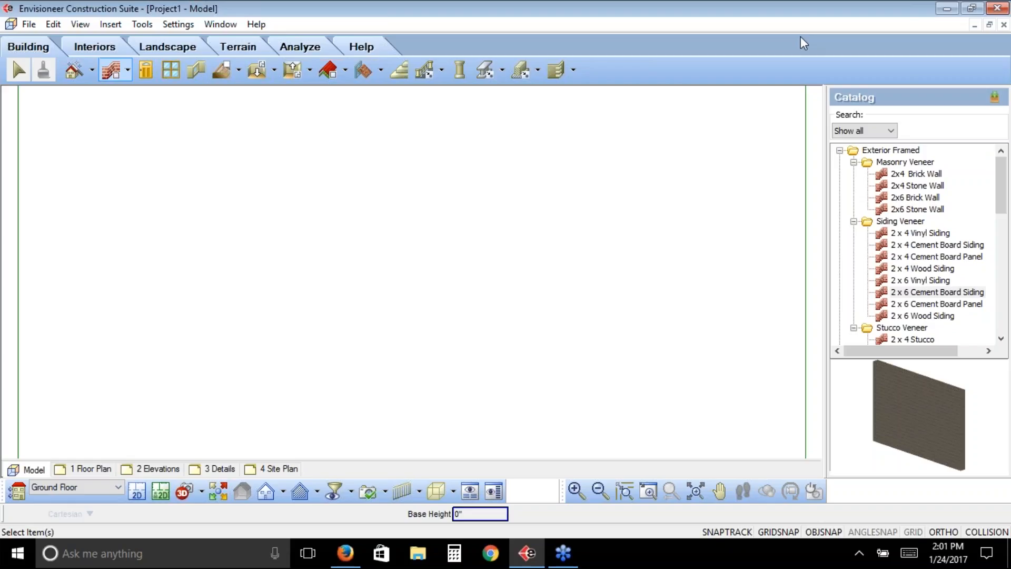
click(919, 210)
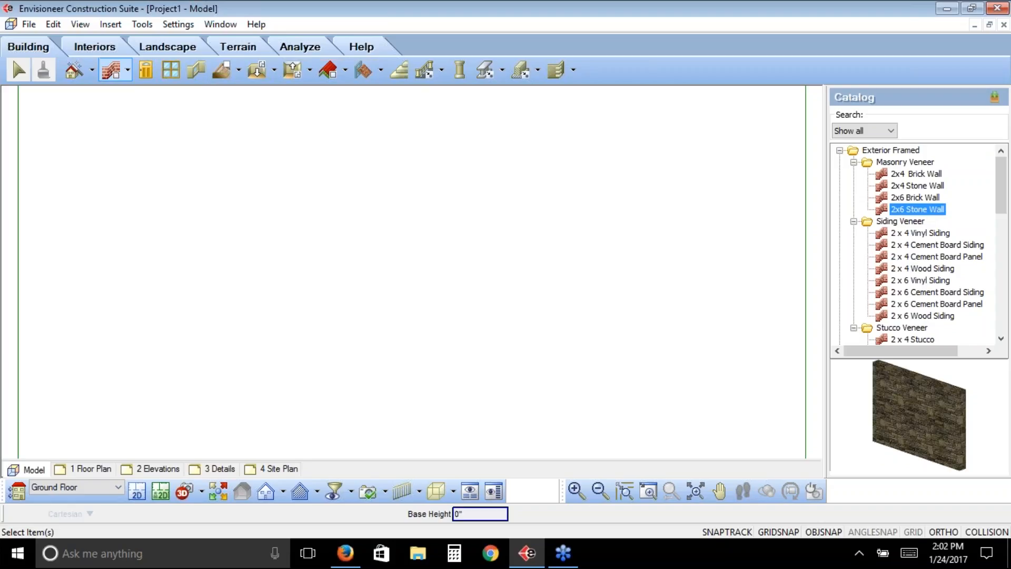
click(164, 363)
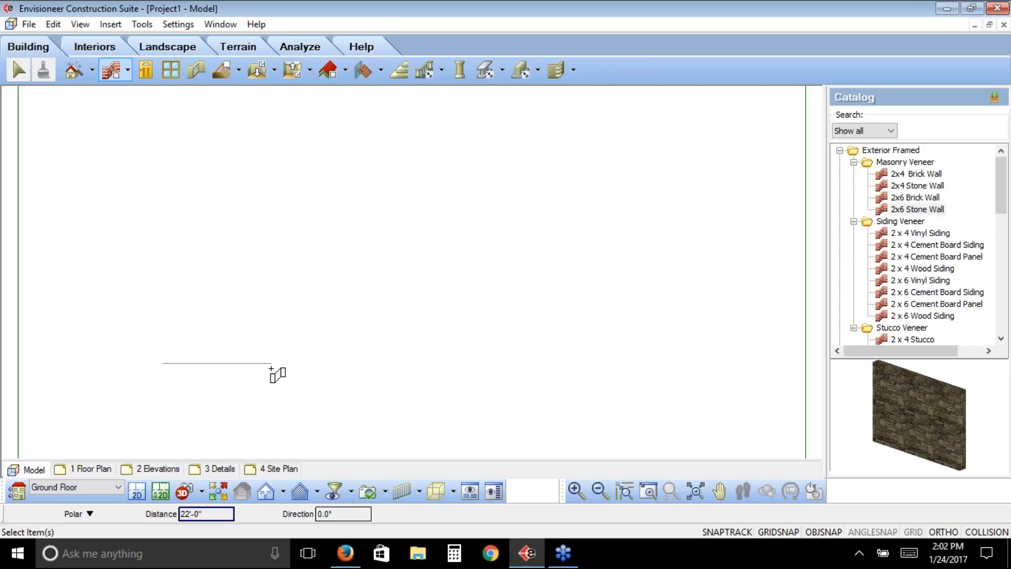
text(25')
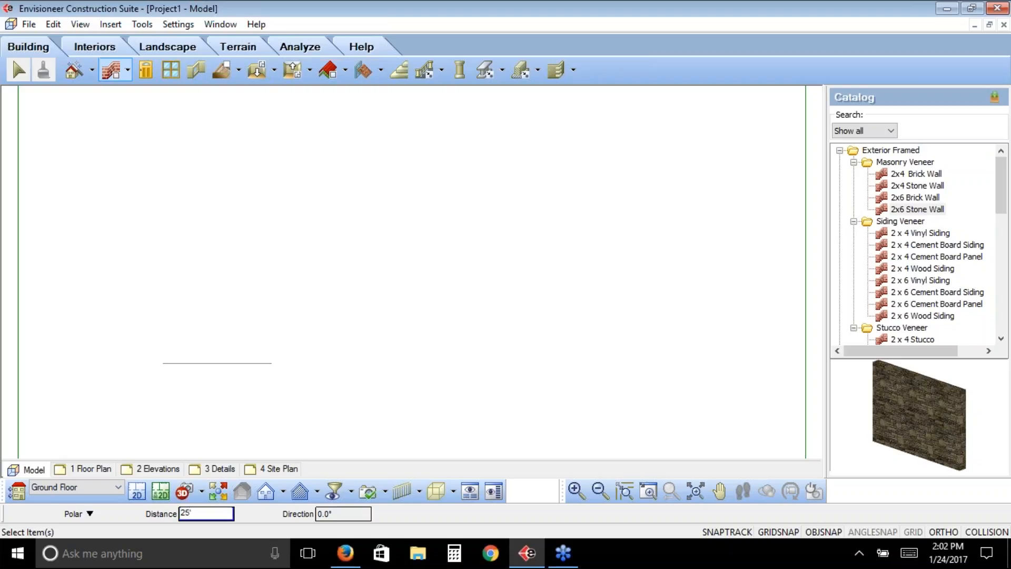
key(Return)
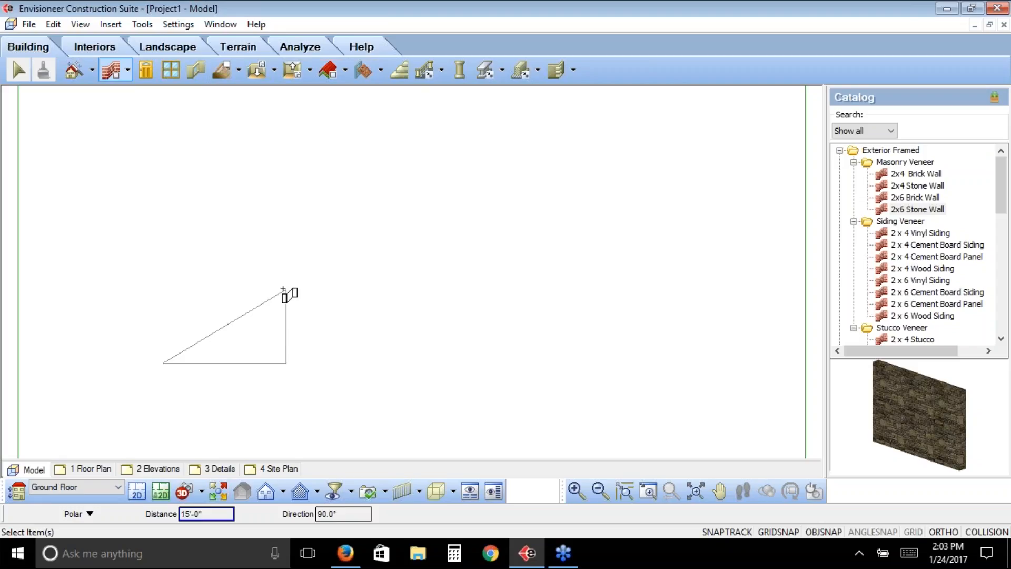
Continue the wall baseline with segments of 15' at 90°, 10' at 0° and 10' at 90°.
text(15')
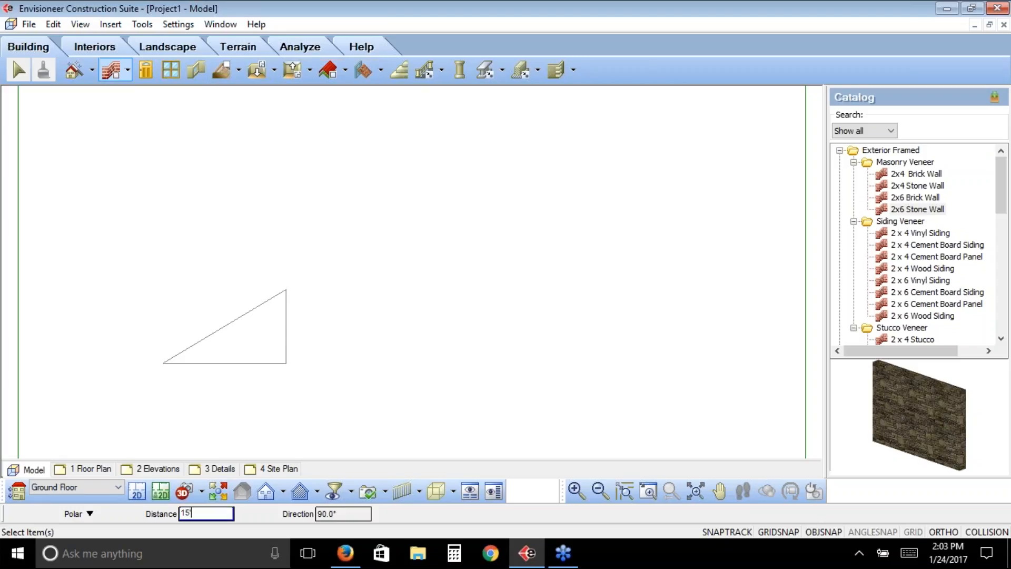
key(Return)
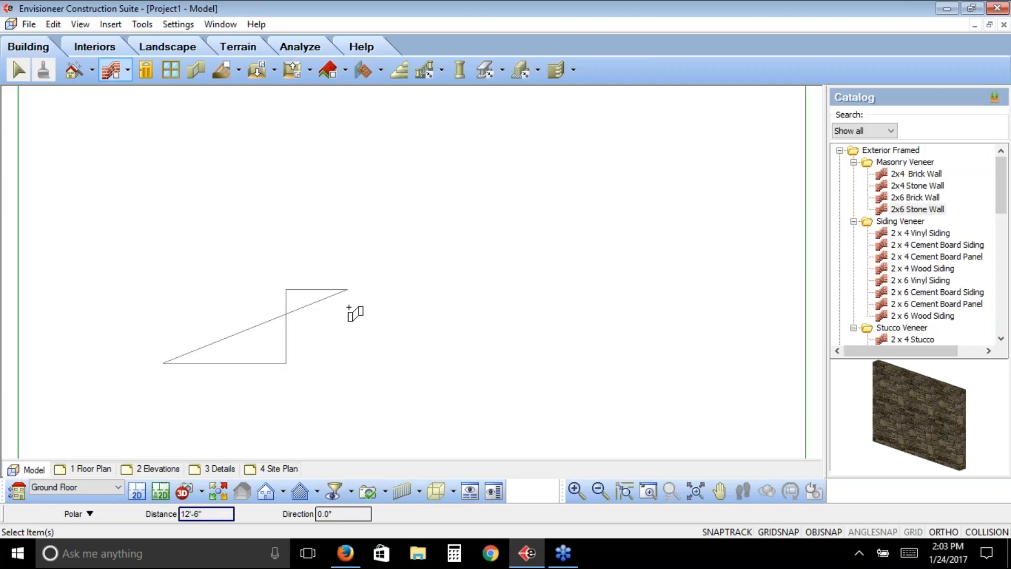
text(10')
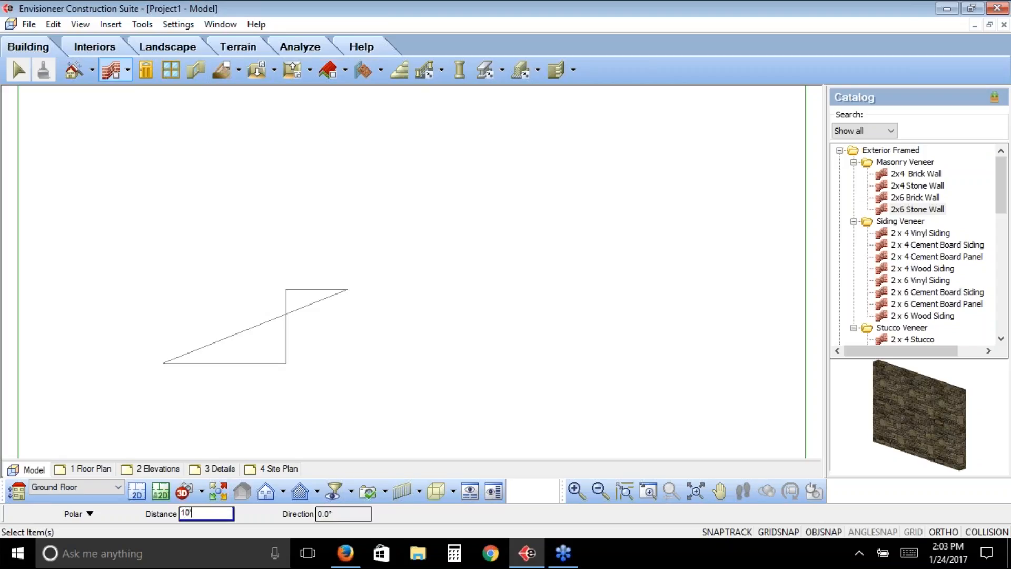
key(Return)
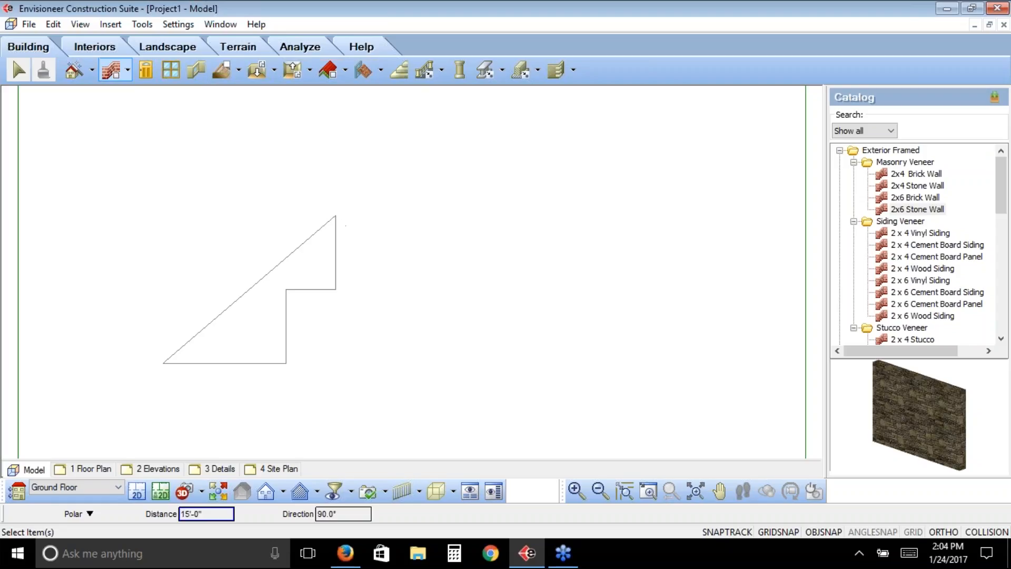
text(10)
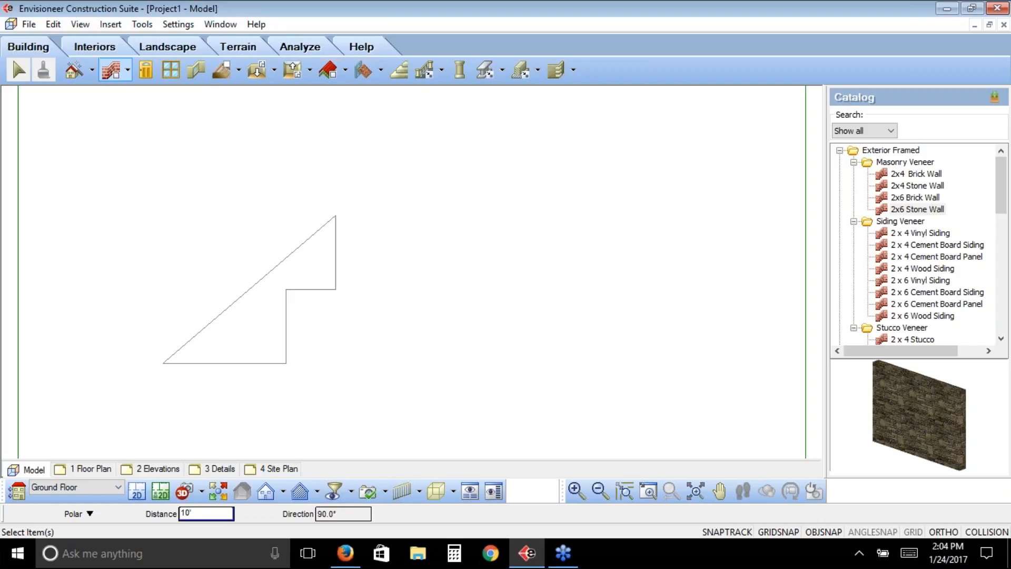
key(Return)
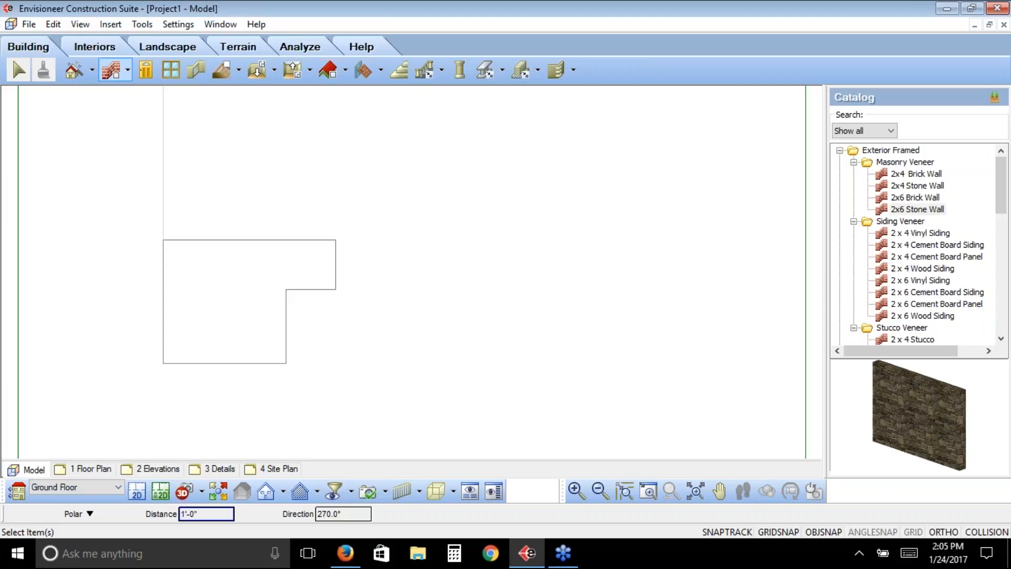
Finish the baseline outline and generate the stone walls with Outer Face of Veneer as boundary, 0" offset towards outside.
right_click(163, 245)
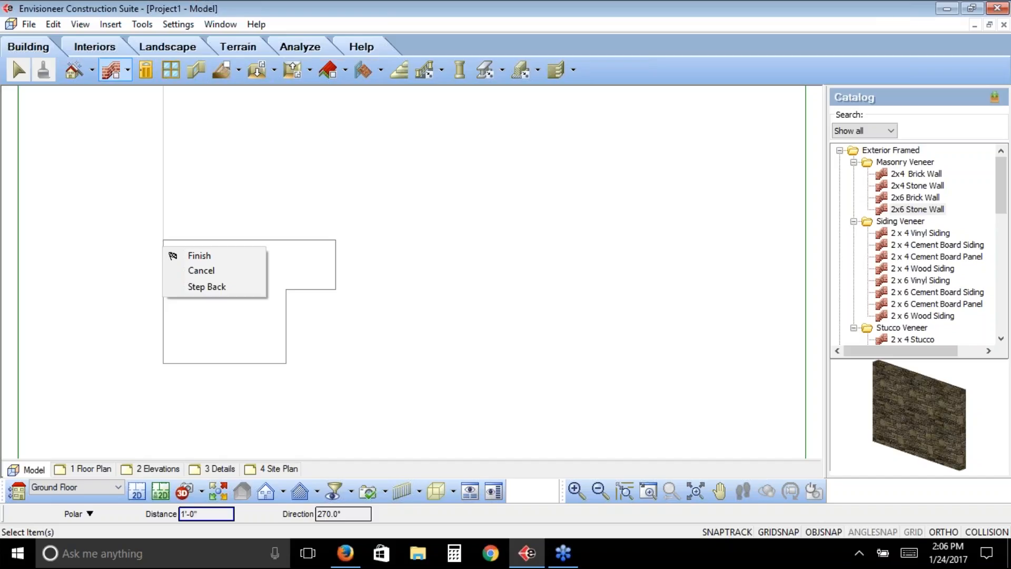
click(216, 257)
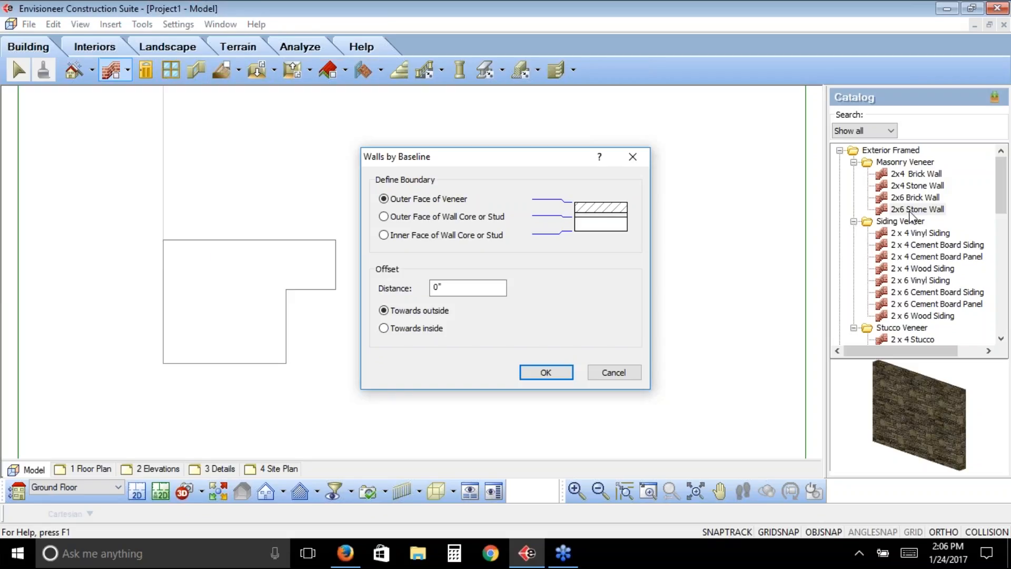
click(385, 218)
click(384, 236)
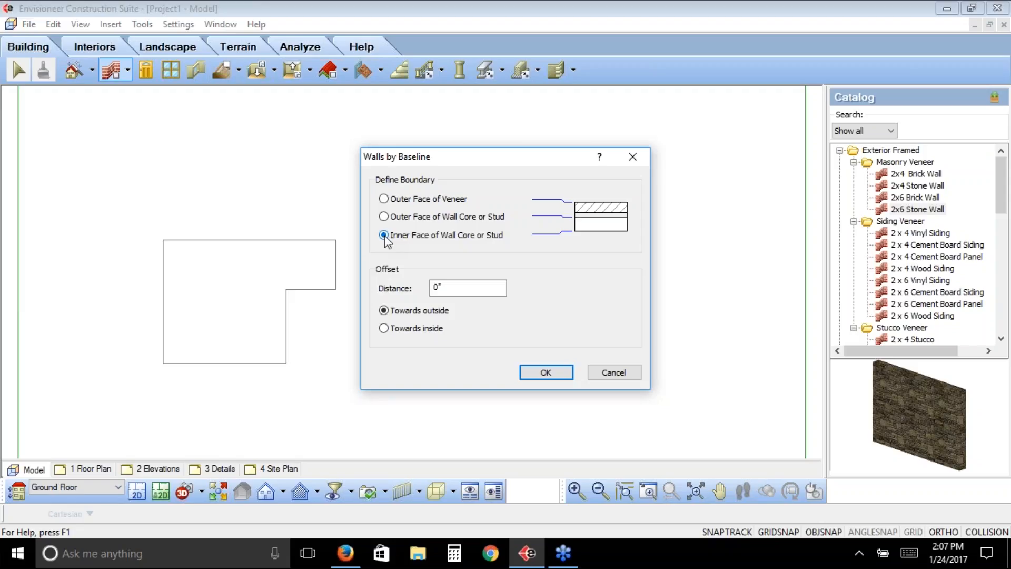
click(386, 201)
click(384, 217)
click(384, 200)
click(421, 222)
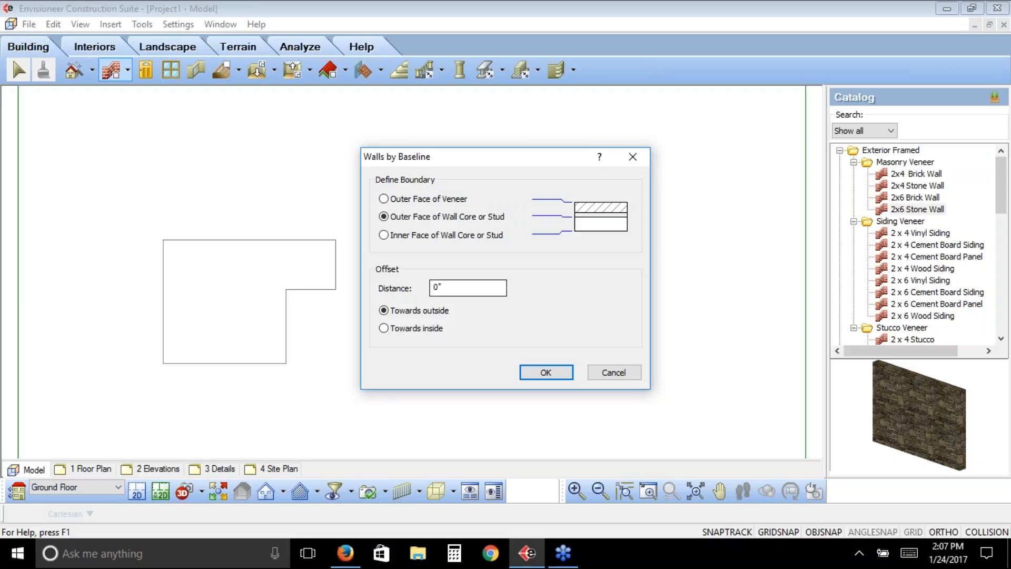
click(383, 200)
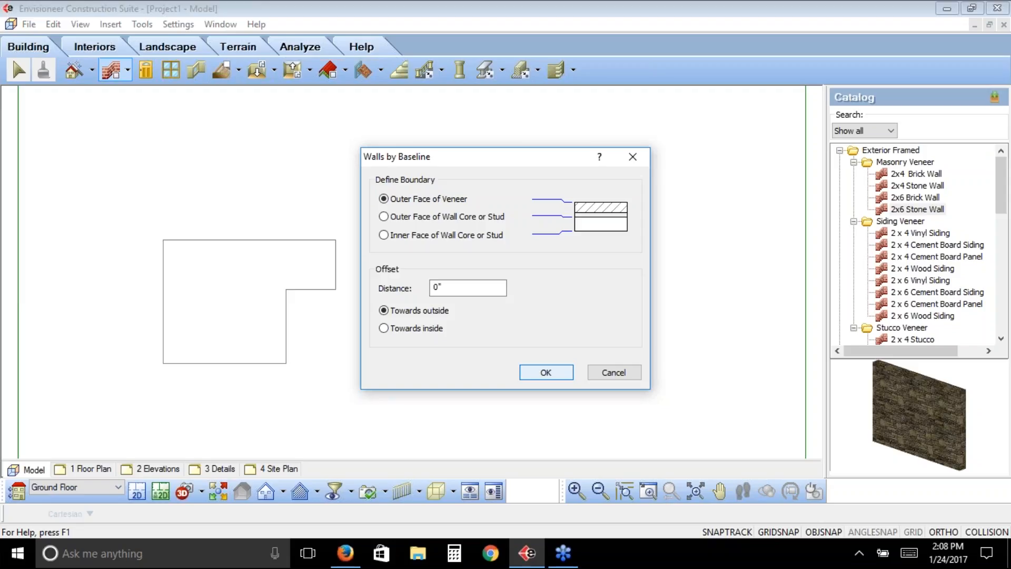
click(546, 372)
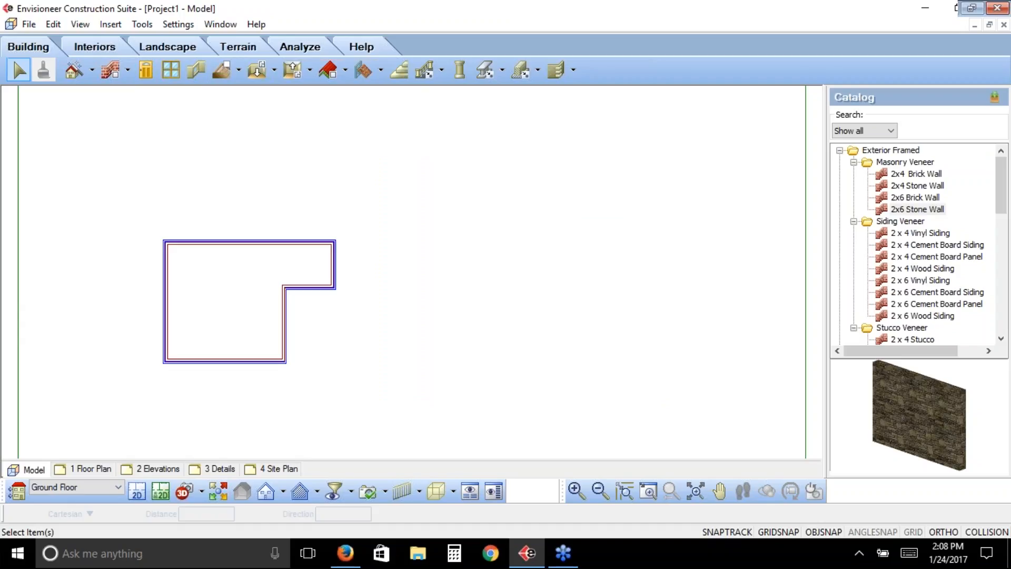
Insert a 2x6 Interior Wall from the inside corner of the L-shaped plan straight up to the upper exterior wall.
click(649, 492)
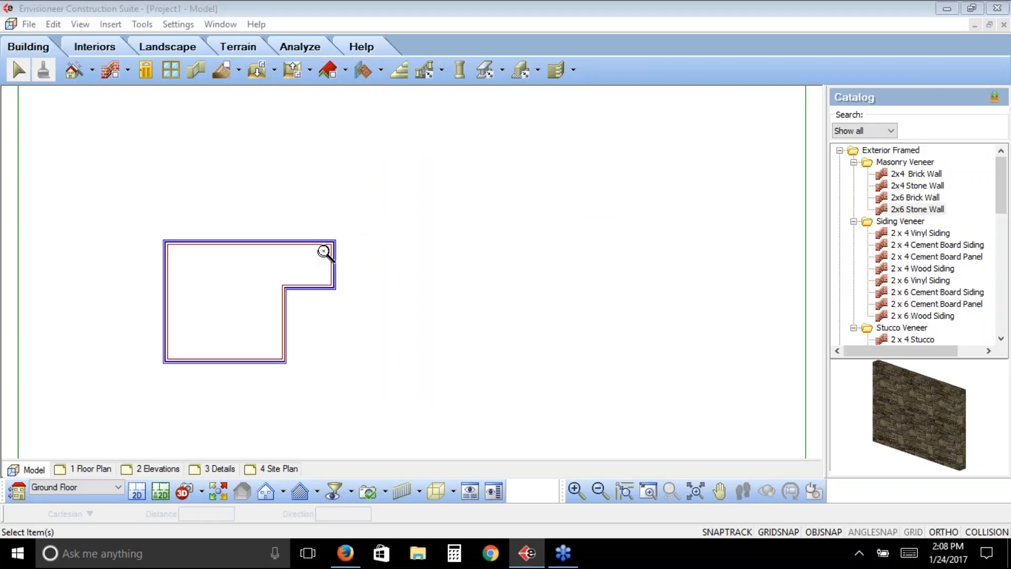
drag(358, 219, 141, 385)
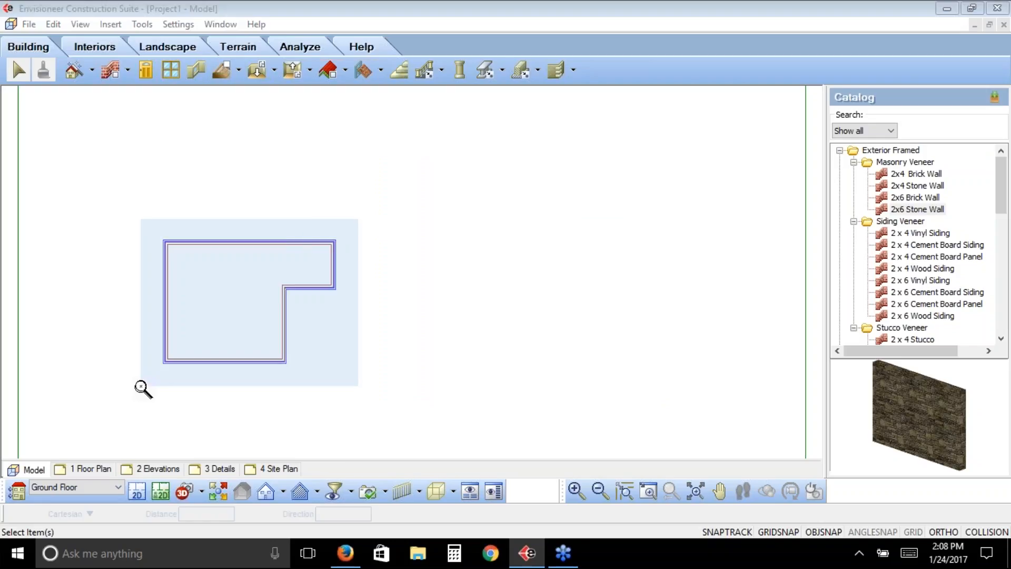
drag(142, 386, 142, 387)
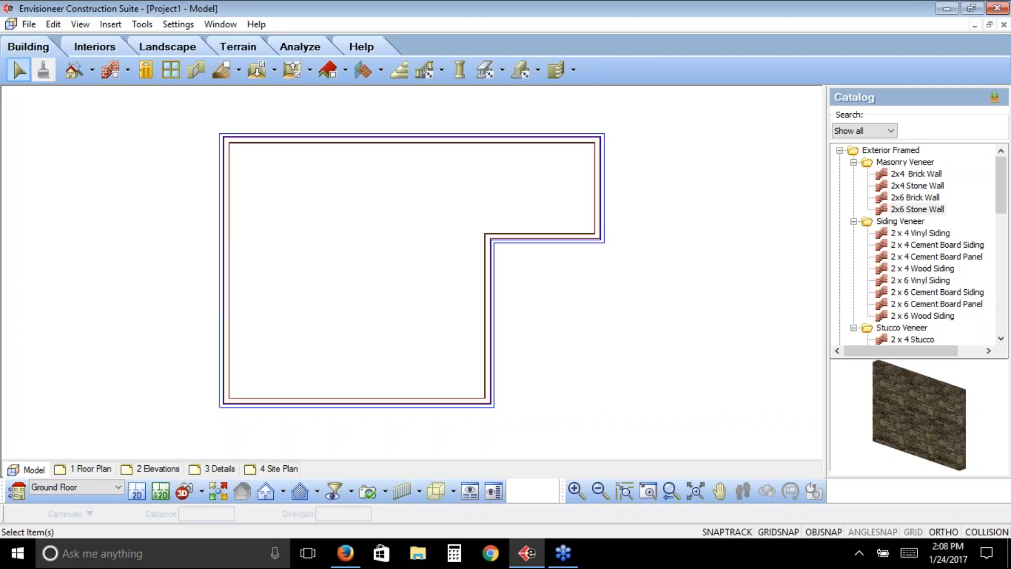
click(127, 71)
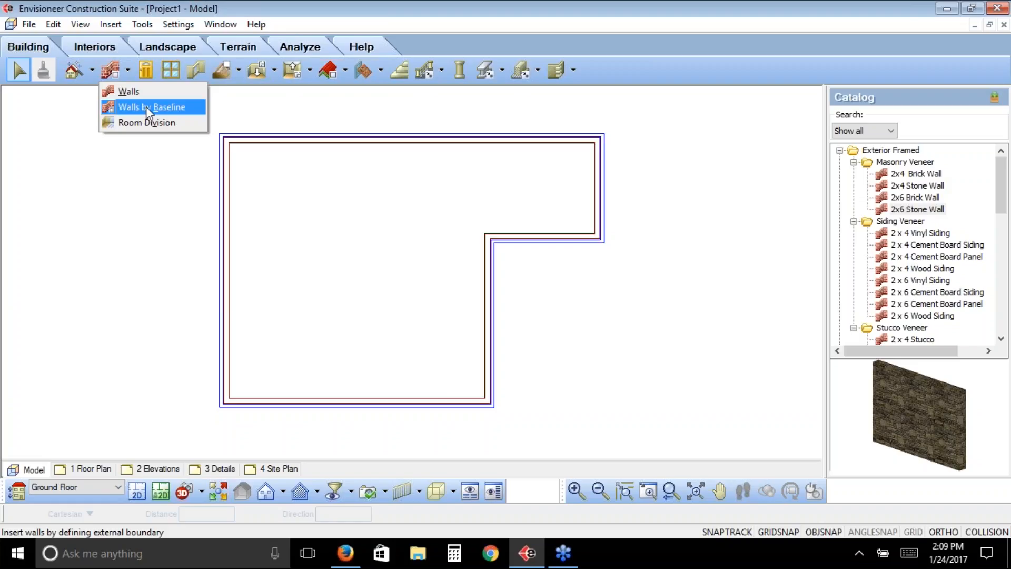
click(131, 93)
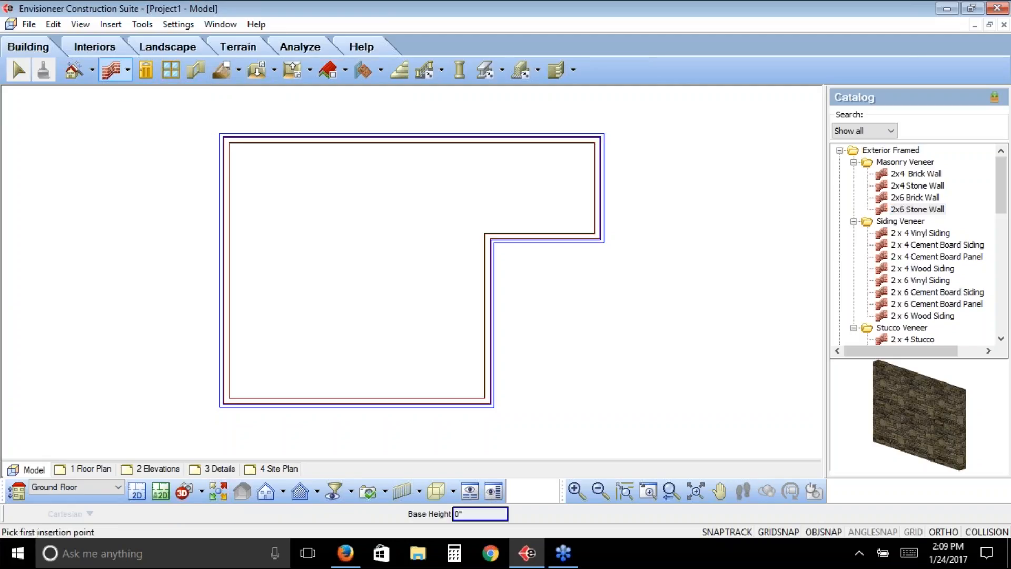
click(1001, 339)
click(1002, 341)
click(1002, 340)
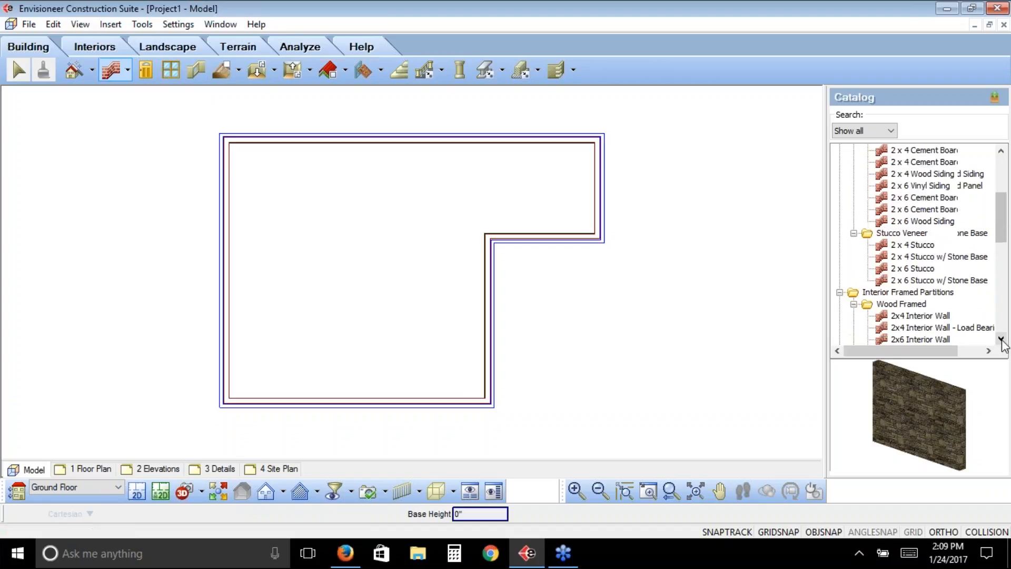
click(1001, 340)
click(1001, 339)
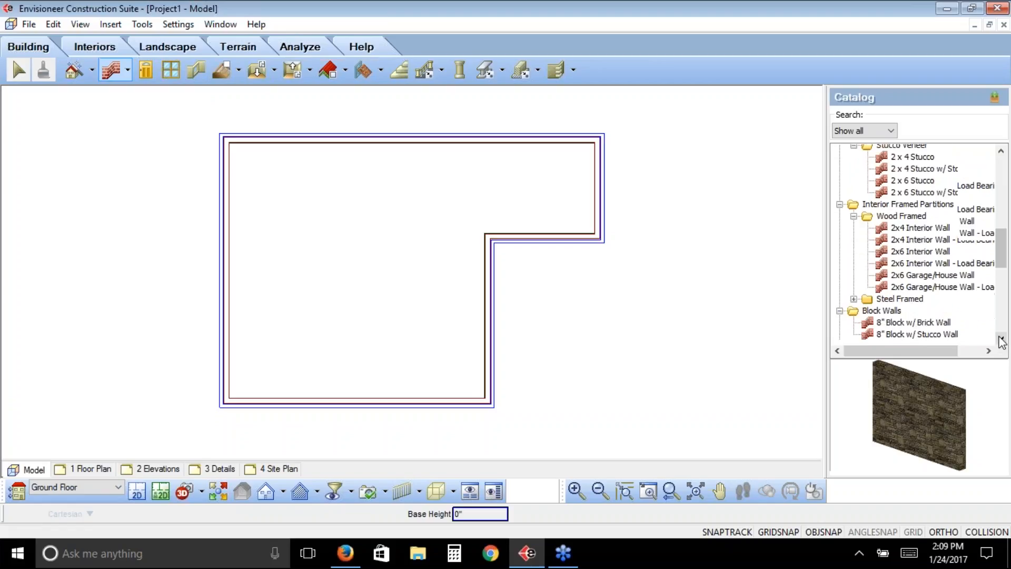
click(1001, 340)
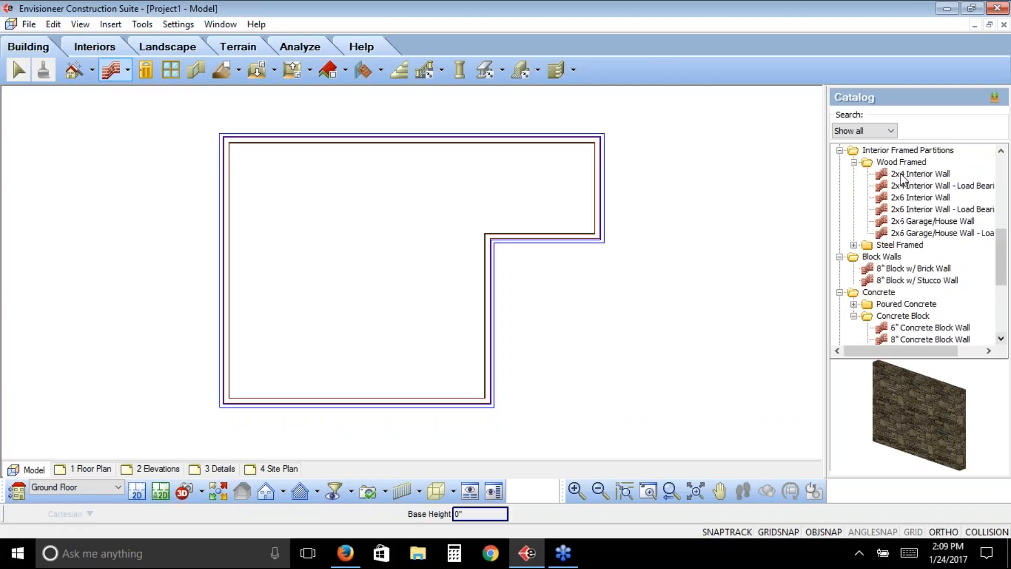
click(901, 203)
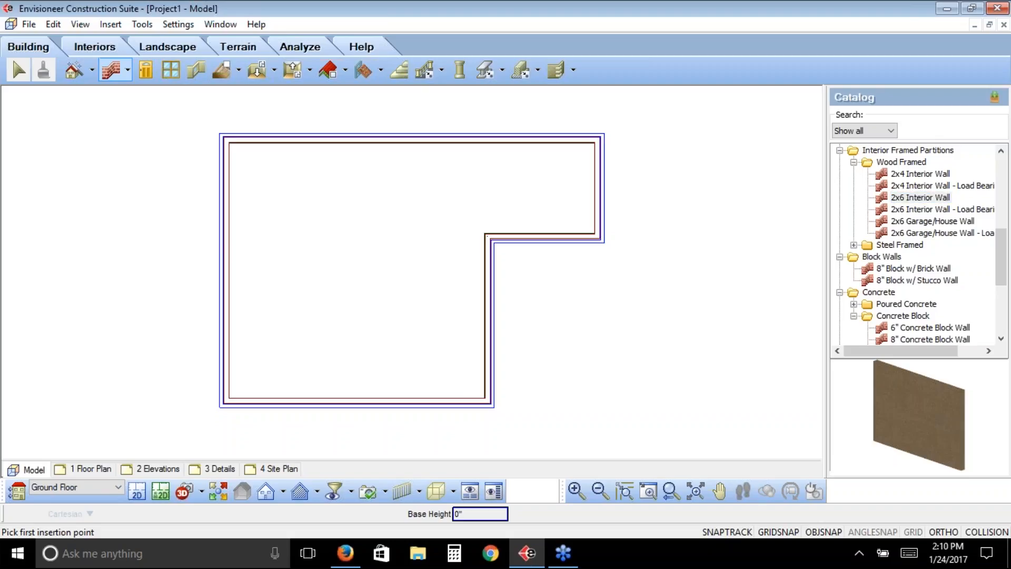
click(487, 233)
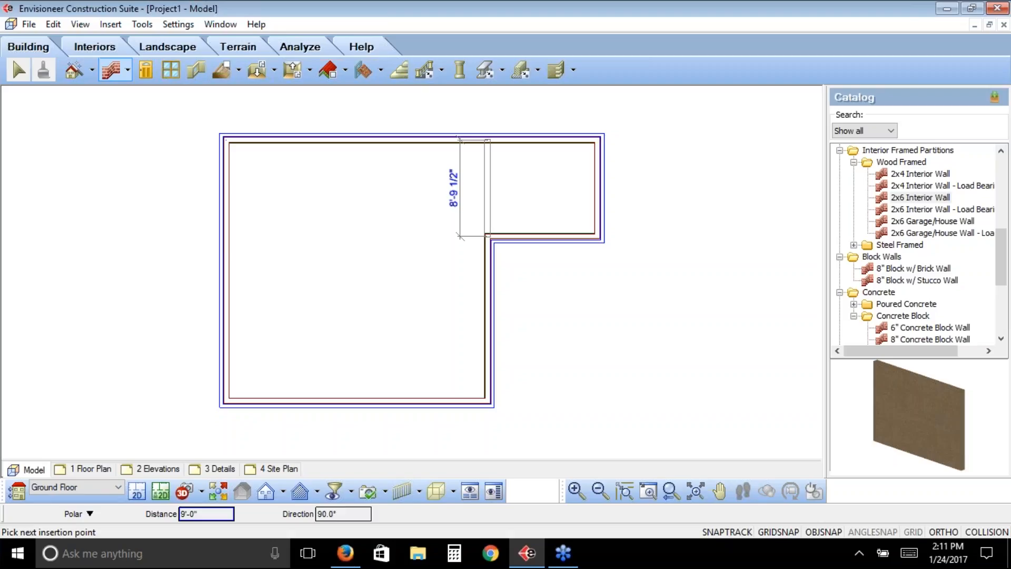
click(487, 140)
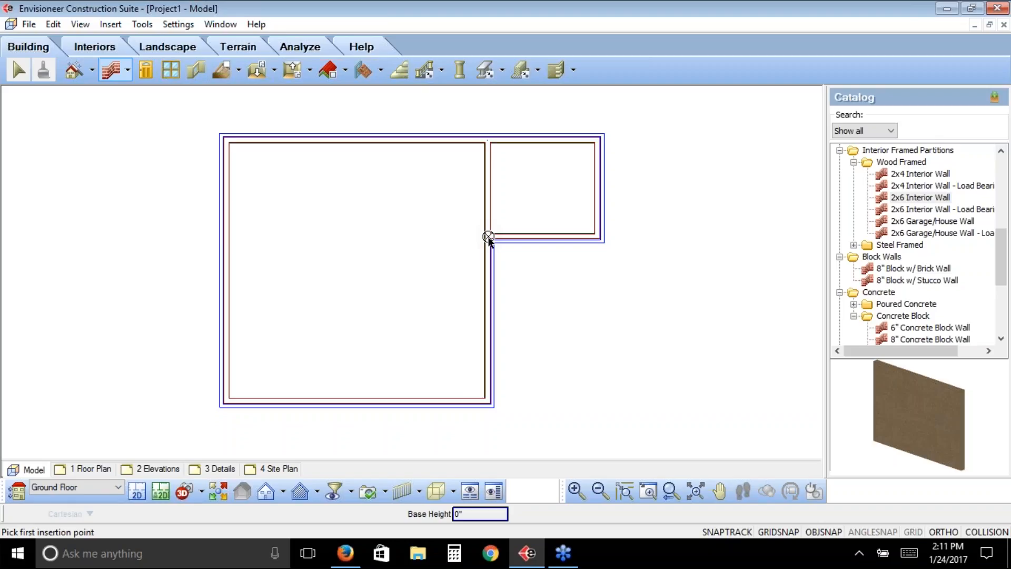
Draw closet walls from the inside corner: 7' at 180°, 2'6" at 270°, then 7' back to the exterior wall.
click(488, 237)
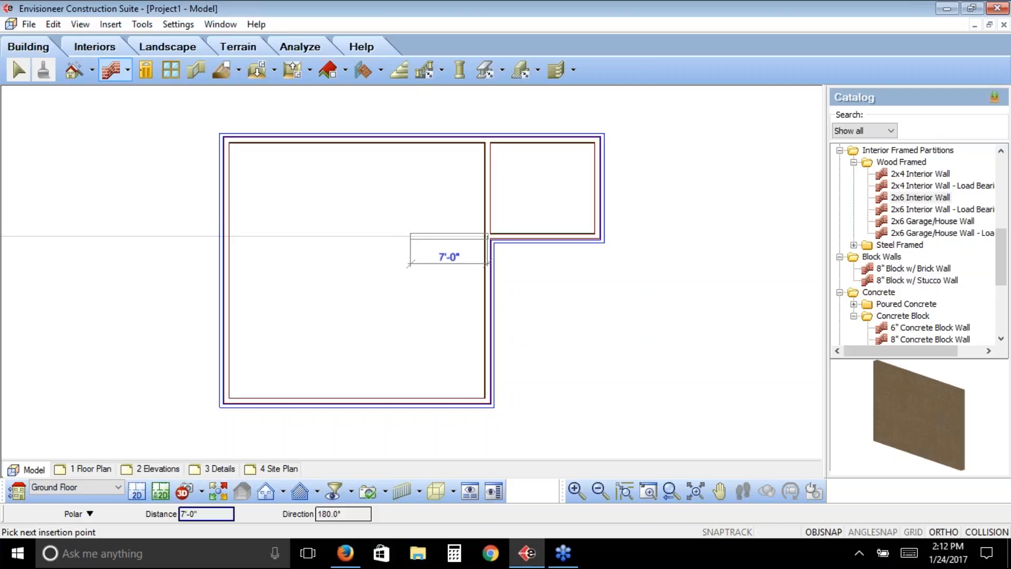
click(411, 238)
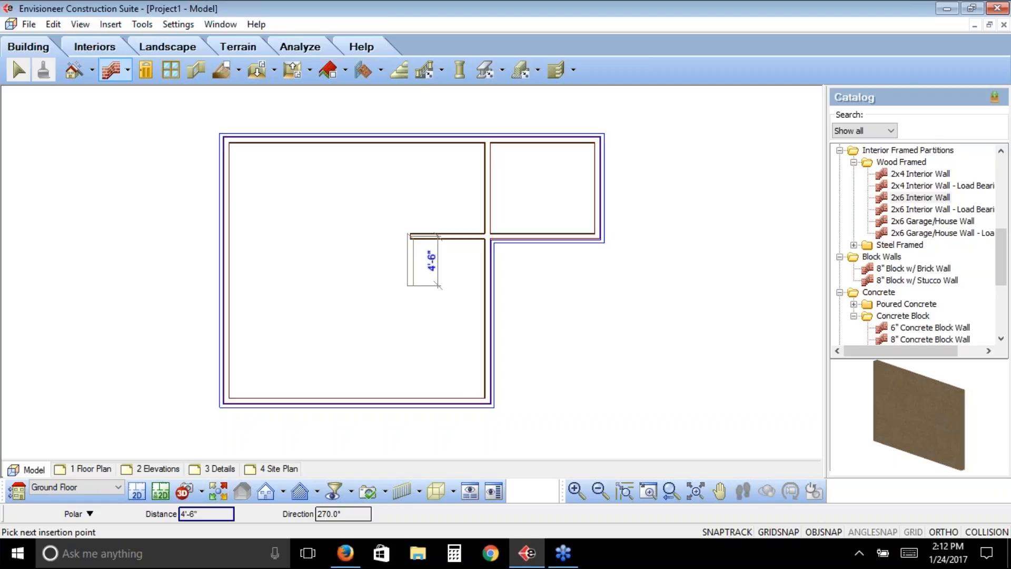
text(2)
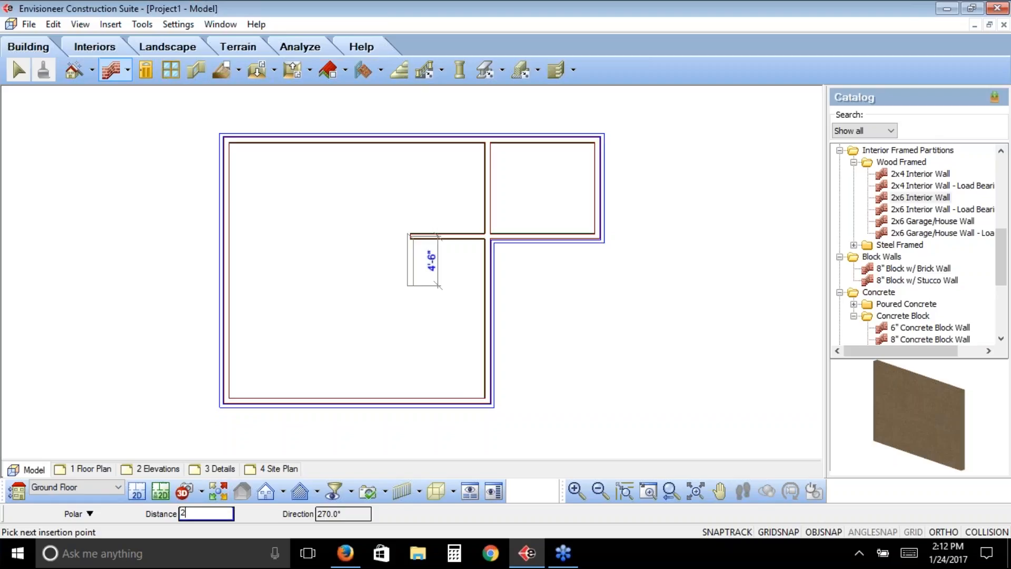
text('6)
key(Return)
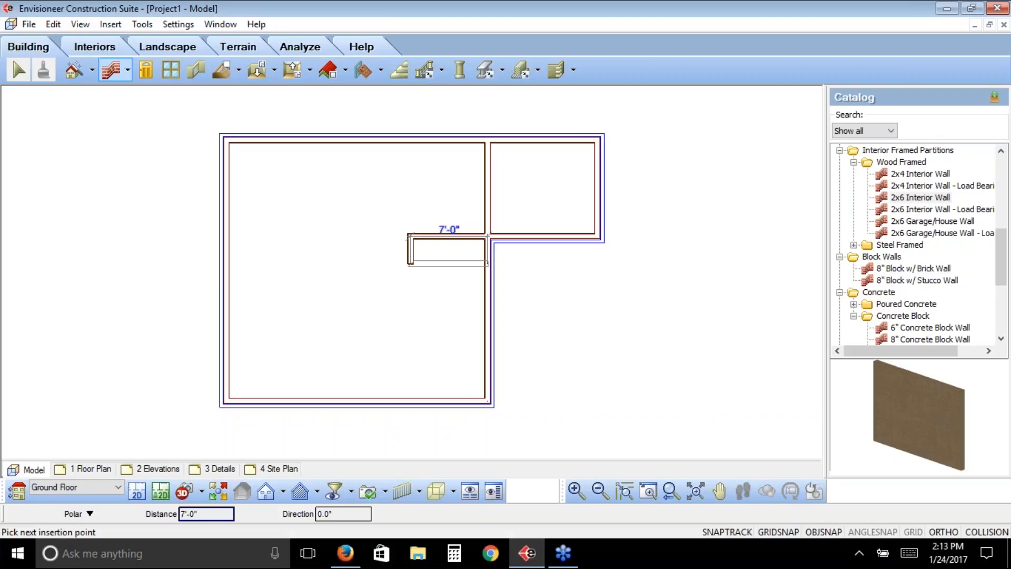
click(487, 263)
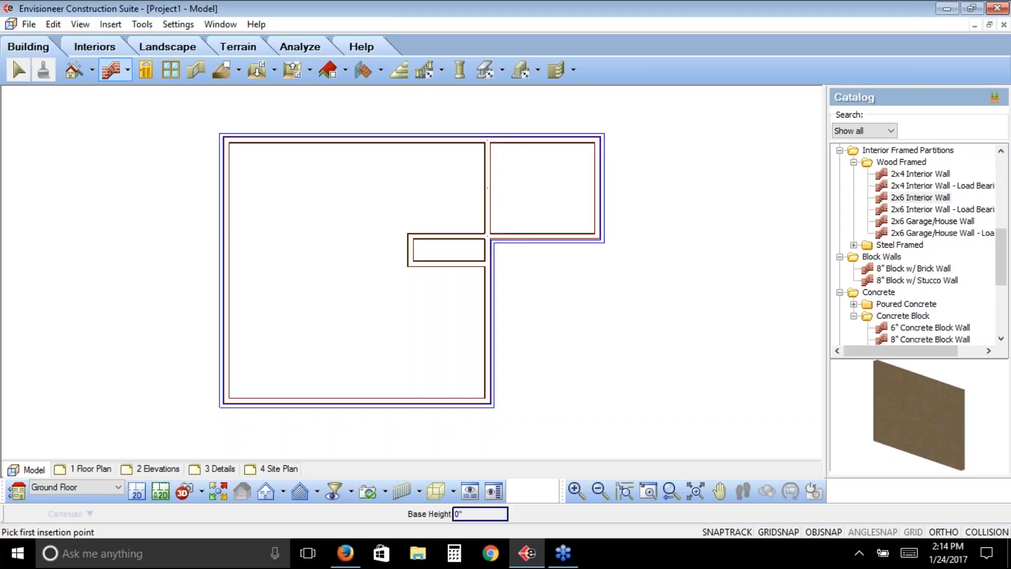
Set a 3' insertion offset for the next 2x6 interior wall.
right_click(322, 197)
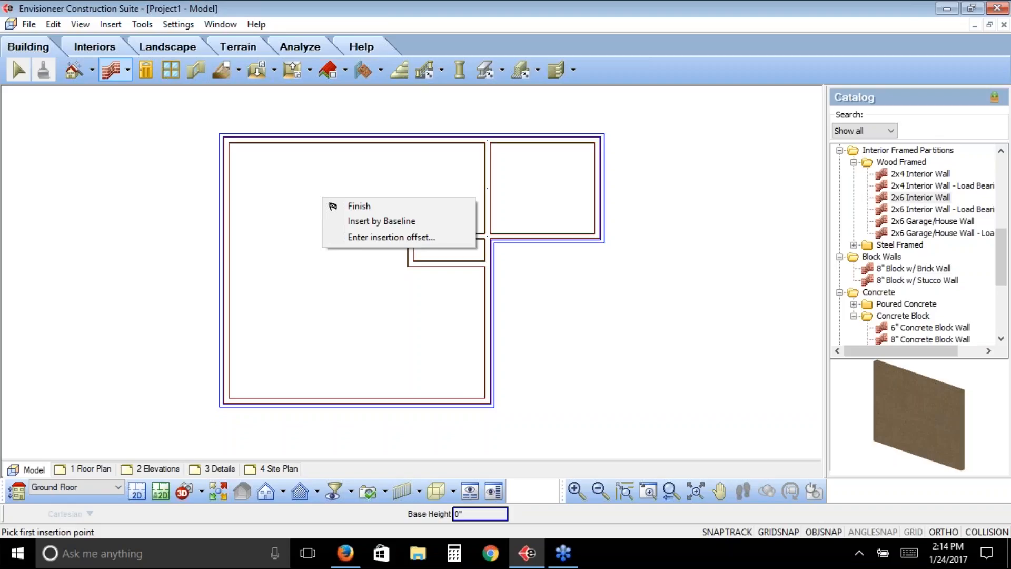
click(366, 240)
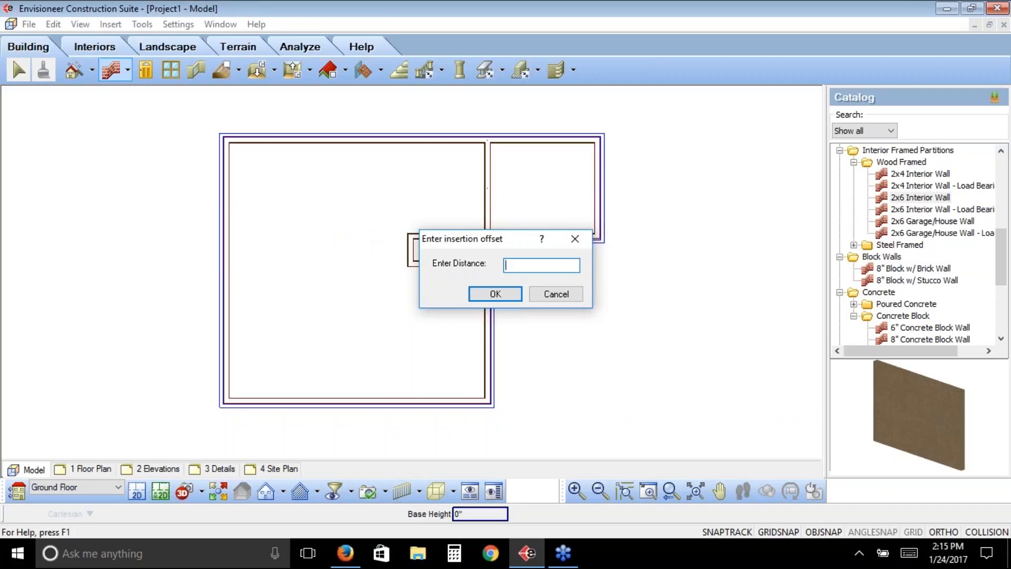
text(3')
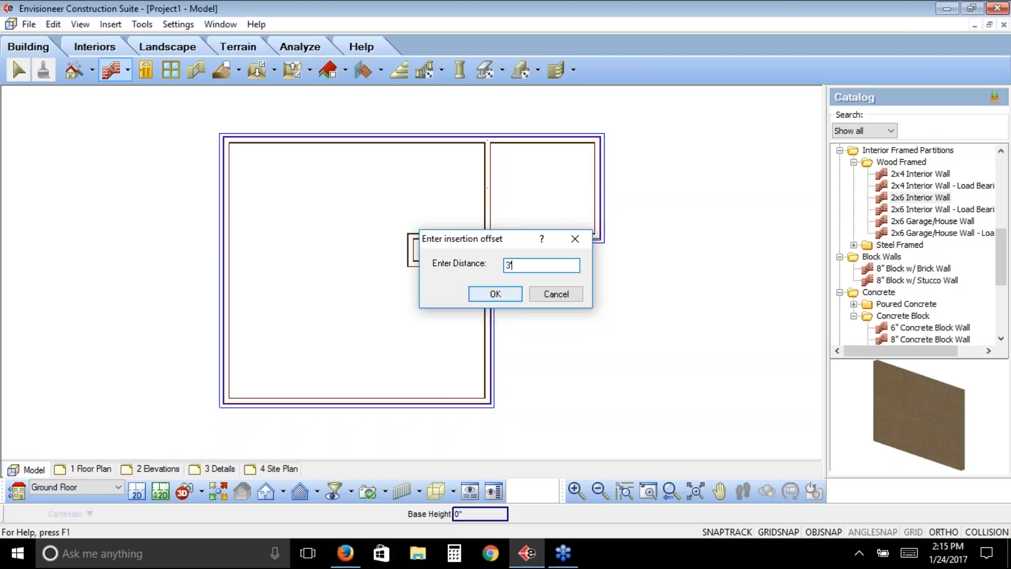
key(Return)
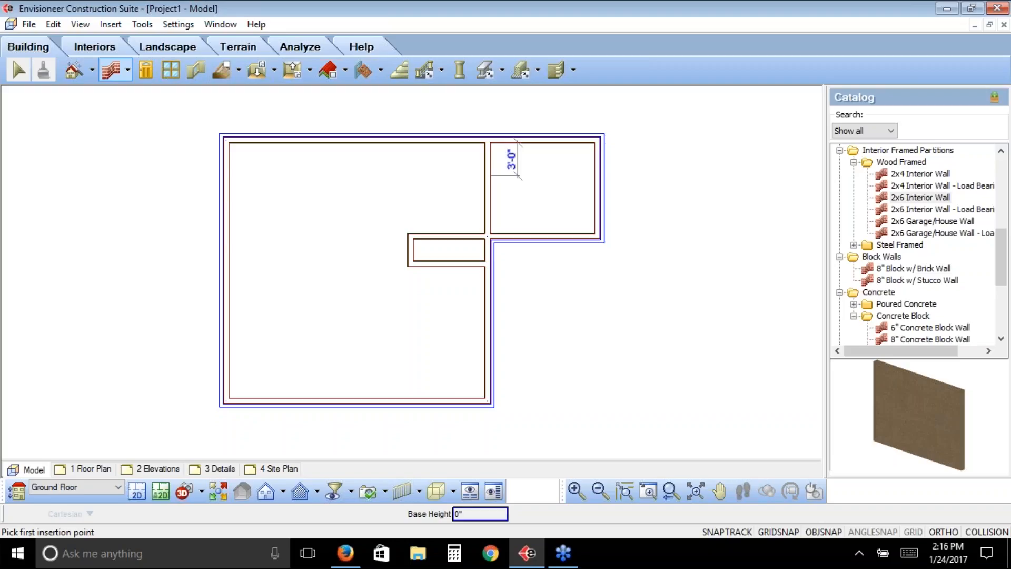
Draw a second closet from the vertical partition, 3' below the upper exterior wall: 7' at 180°, then 90° up to the exterior wall.
click(648, 490)
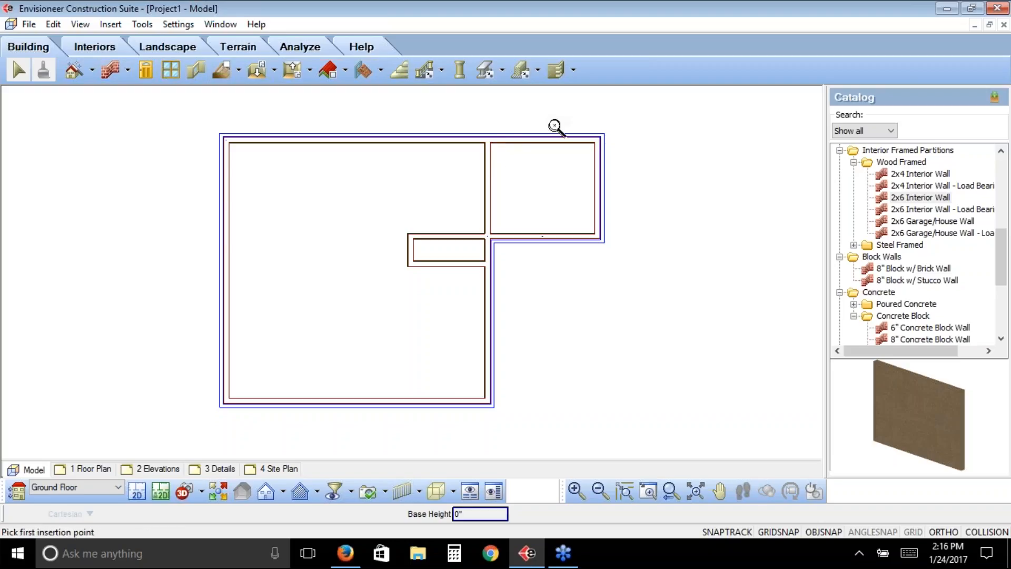
drag(470, 191, 558, 118)
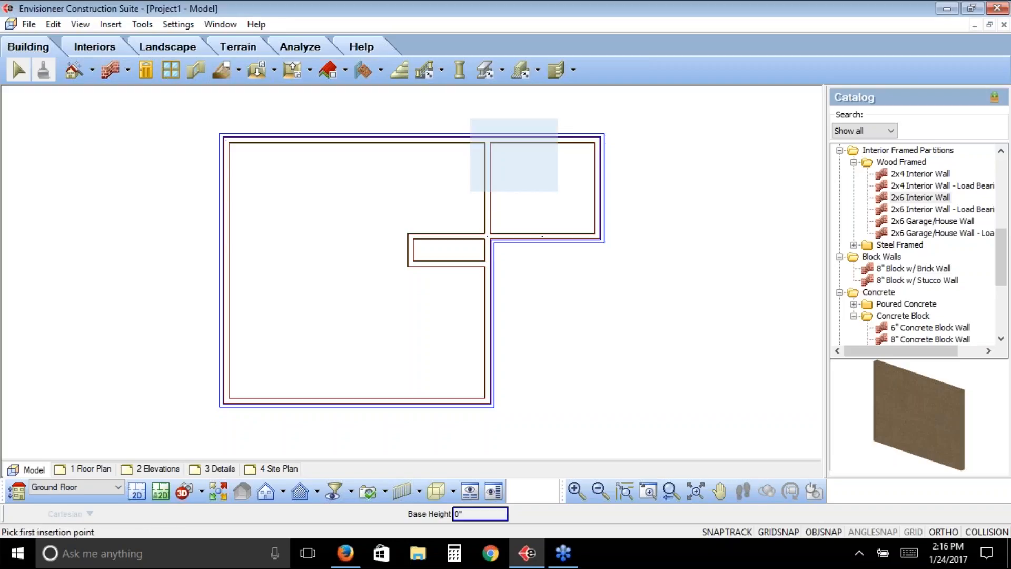
drag(470, 191, 426, 218)
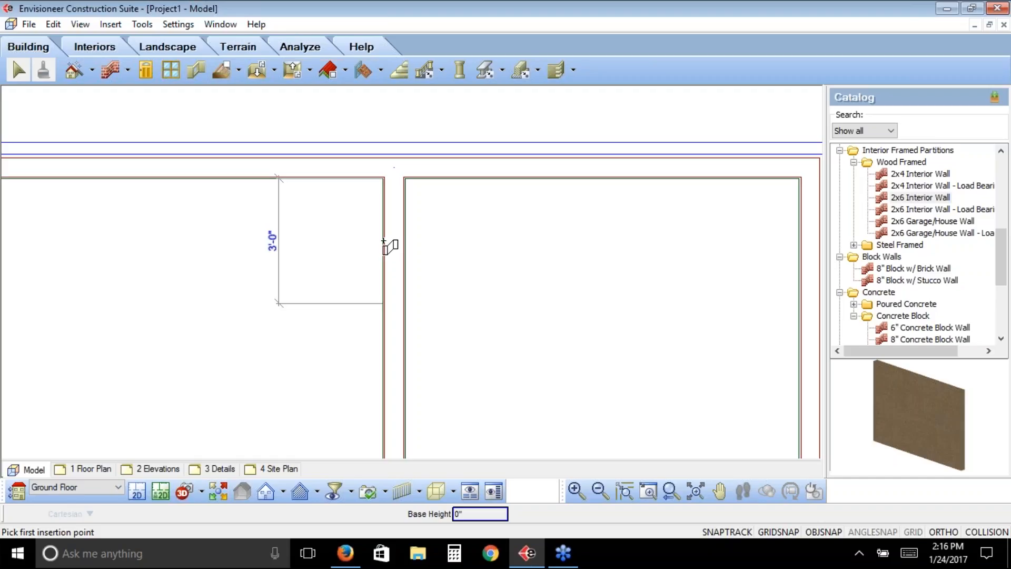
click(384, 304)
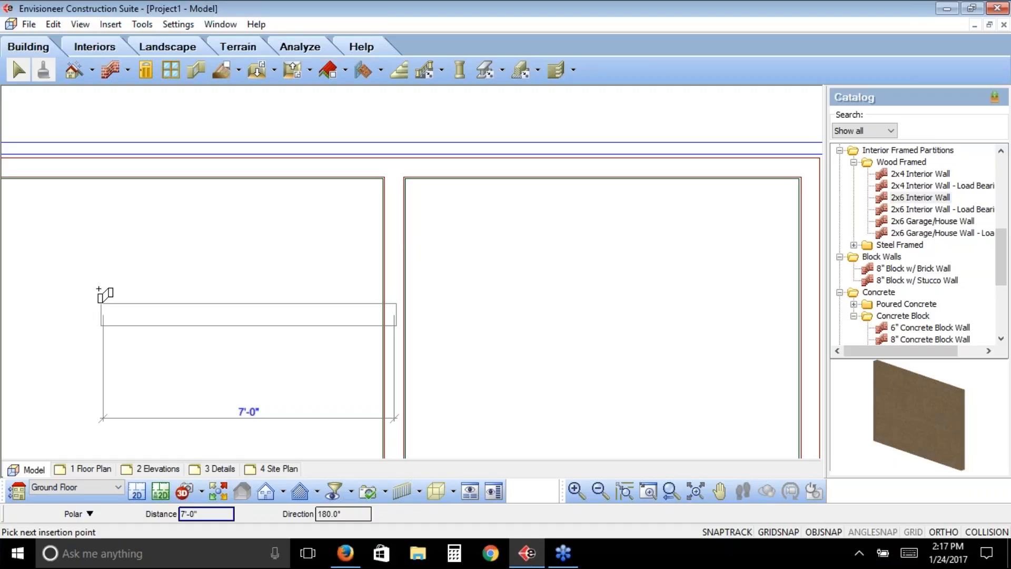
click(99, 290)
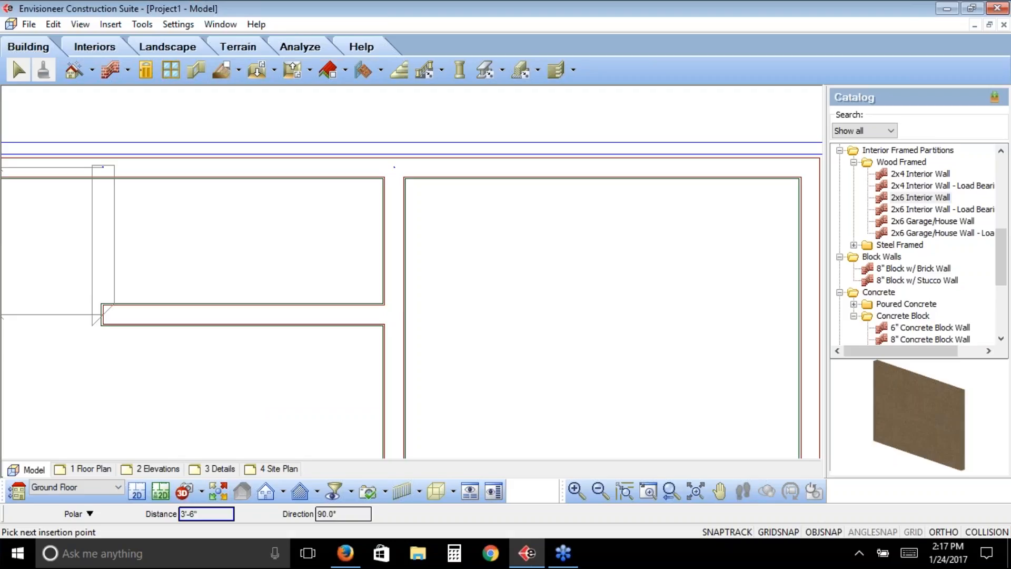
click(103, 167)
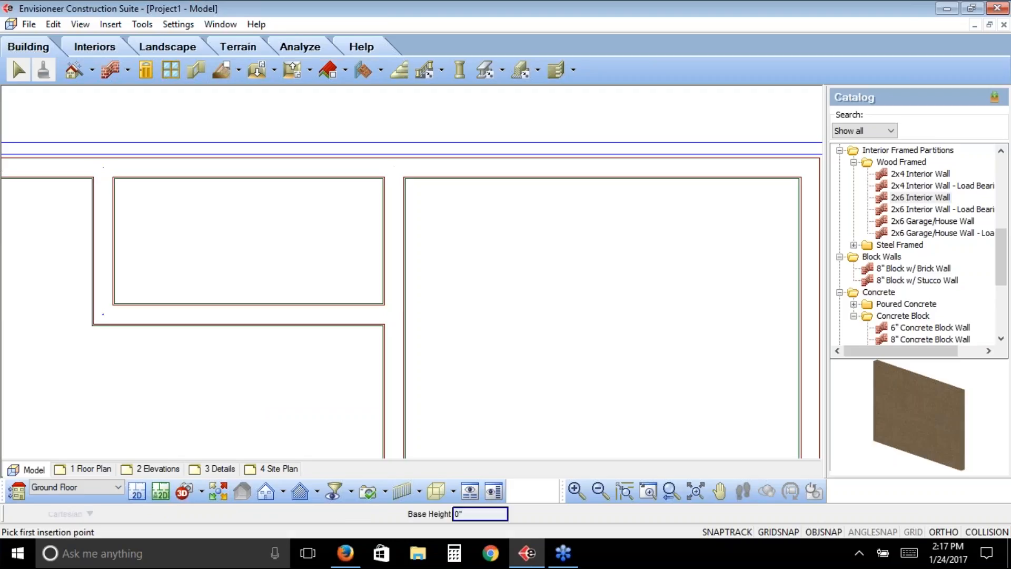
click(668, 497)
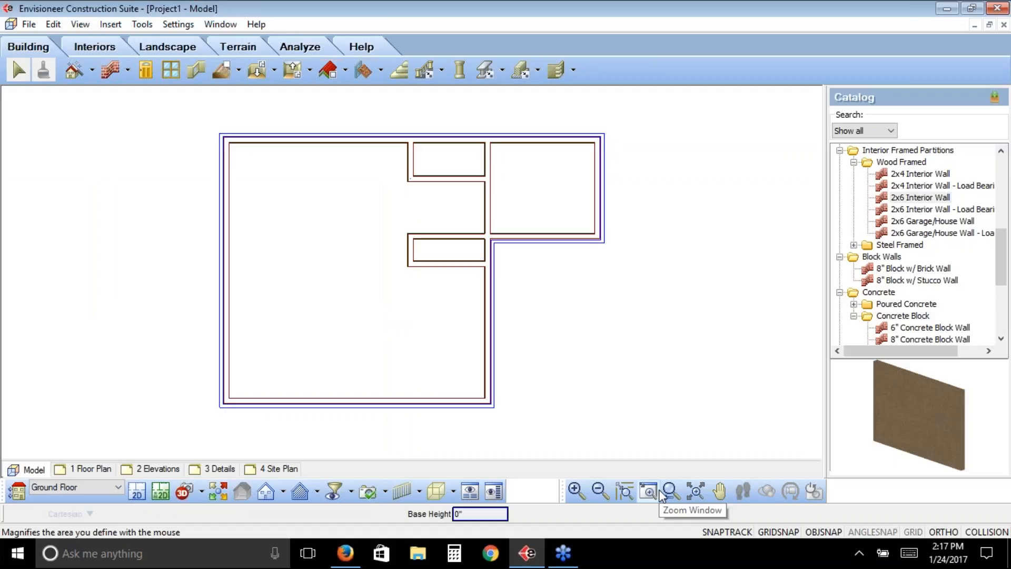
right_click(322, 193)
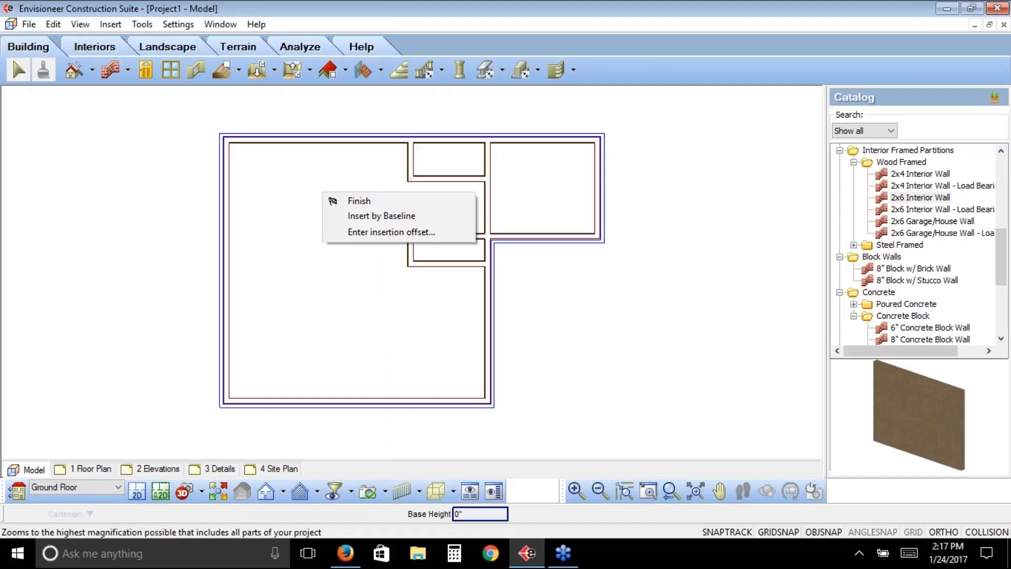
click(351, 204)
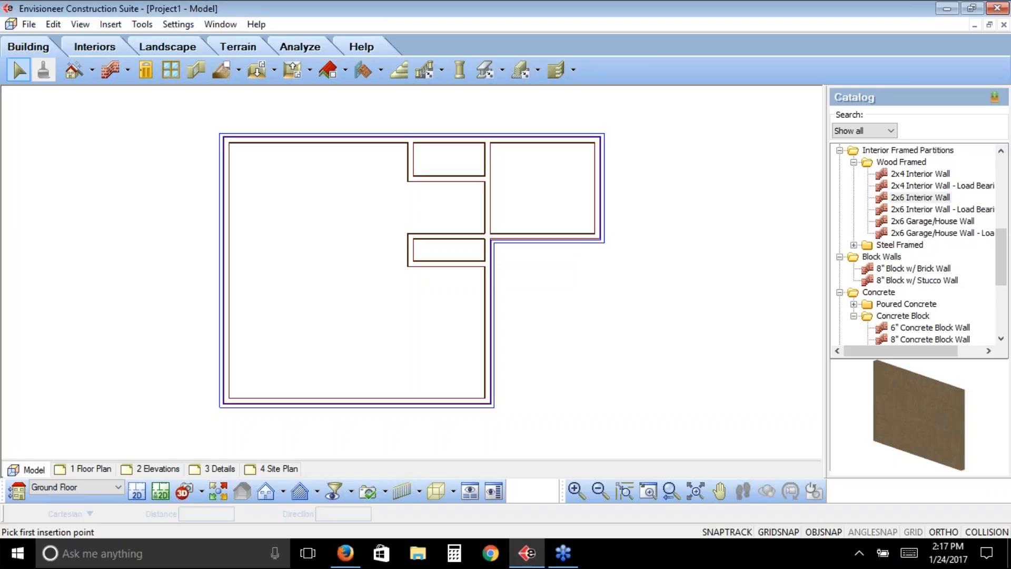
Stretch the upper closet's short side wall down to the corner of the lower closet, closing the space between both closets.
click(409, 160)
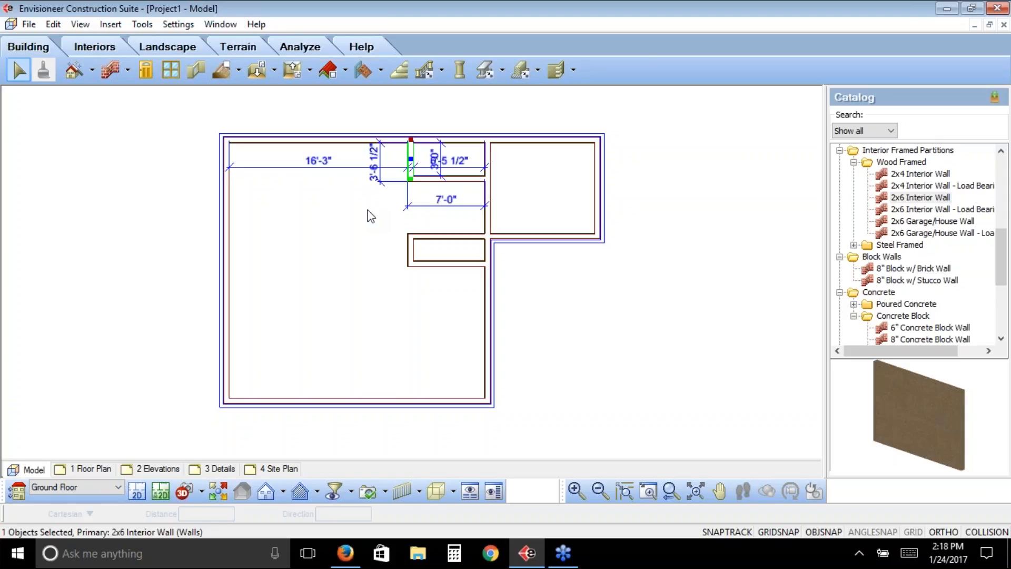
click(650, 497)
click(519, 128)
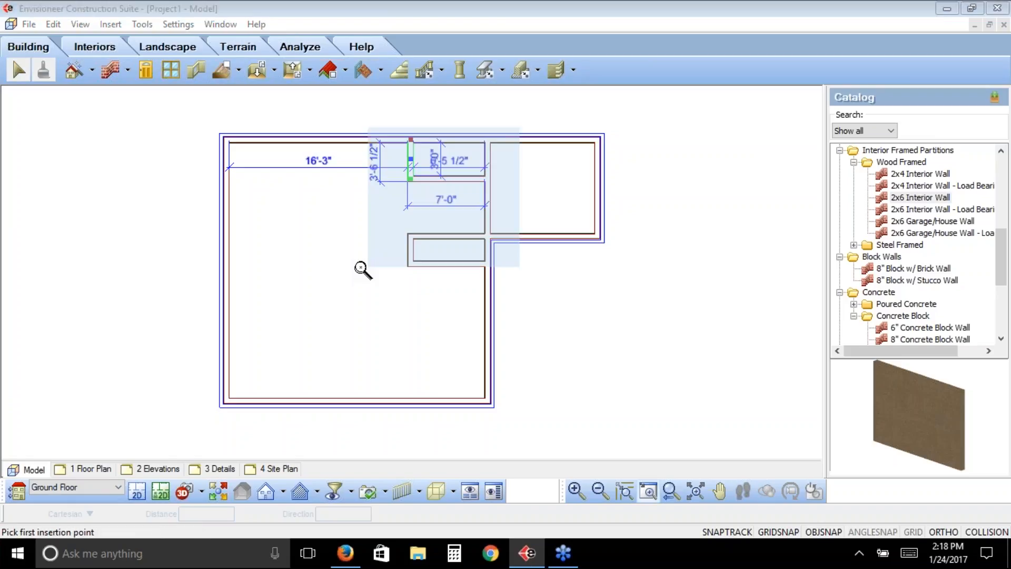
click(362, 268)
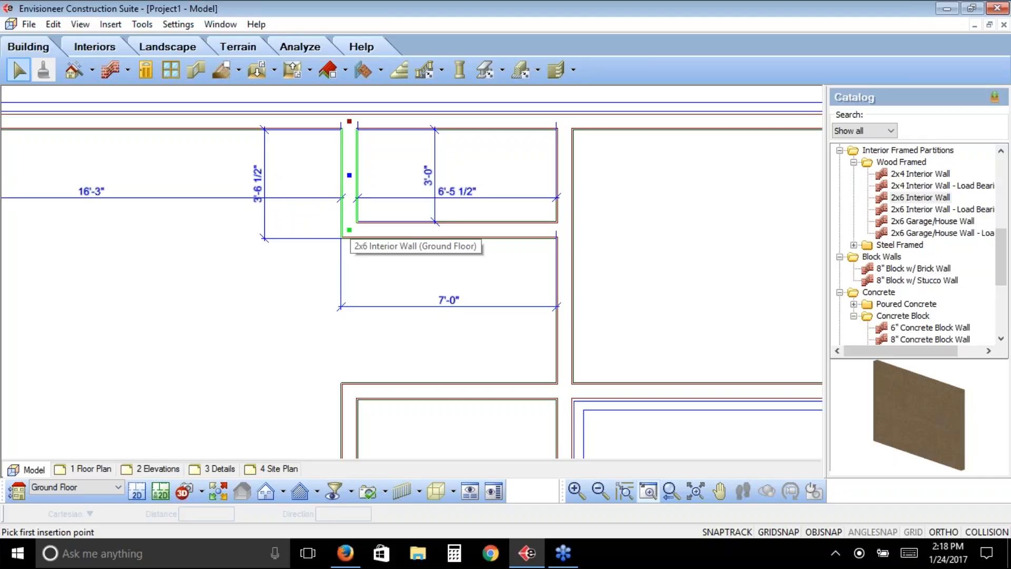
drag(349, 229, 349, 391)
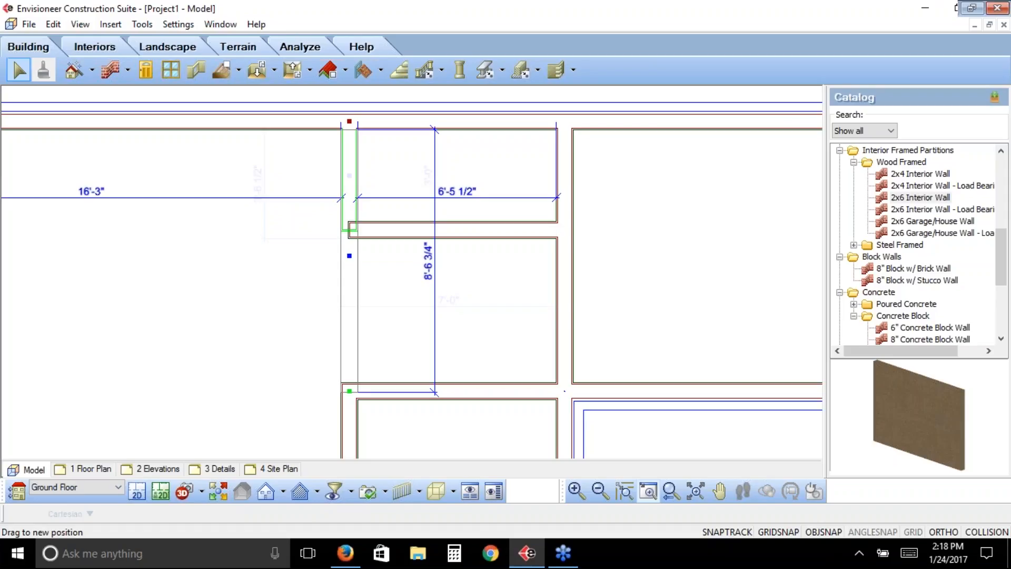
drag(349, 390, 350, 392)
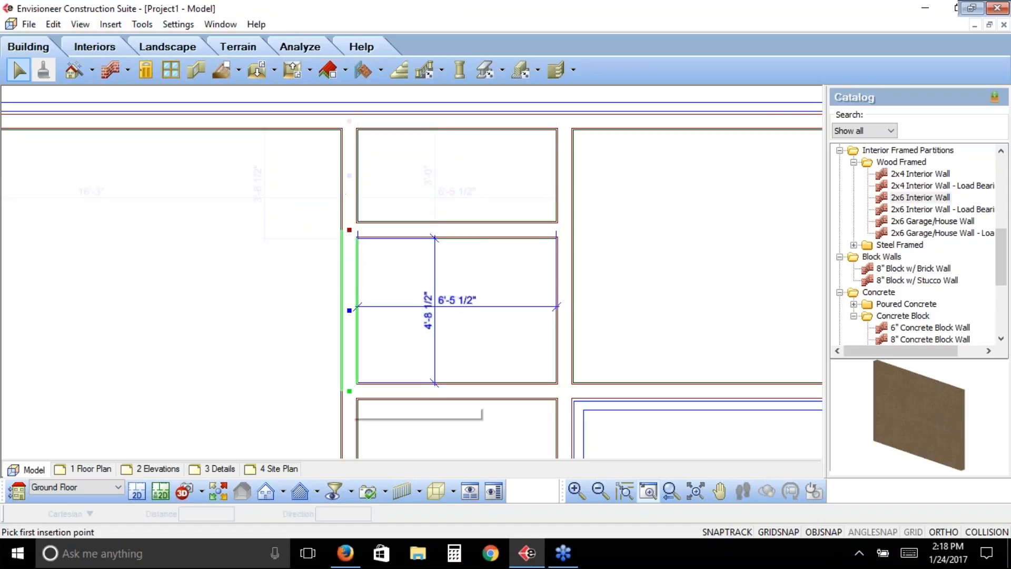
click(271, 334)
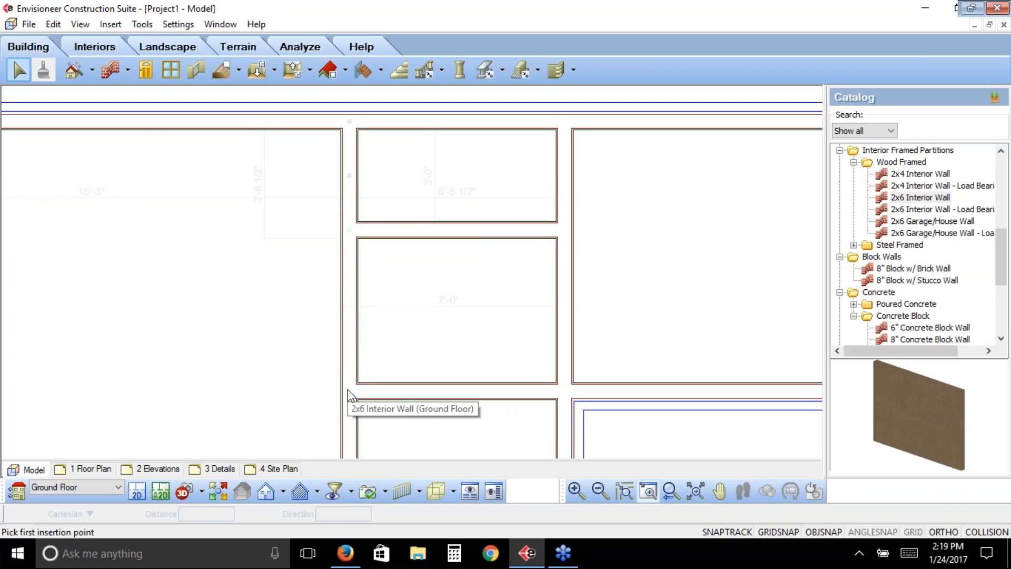
Duplicate the side wall segment between the two closets 3'-6" at 0° to divide the middle space.
click(355, 305)
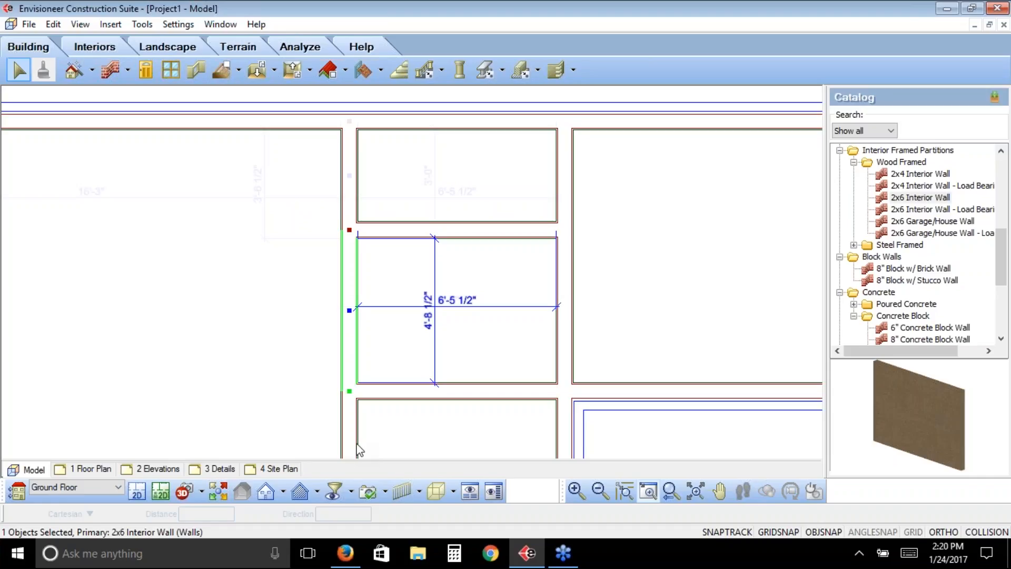
right_click(230, 209)
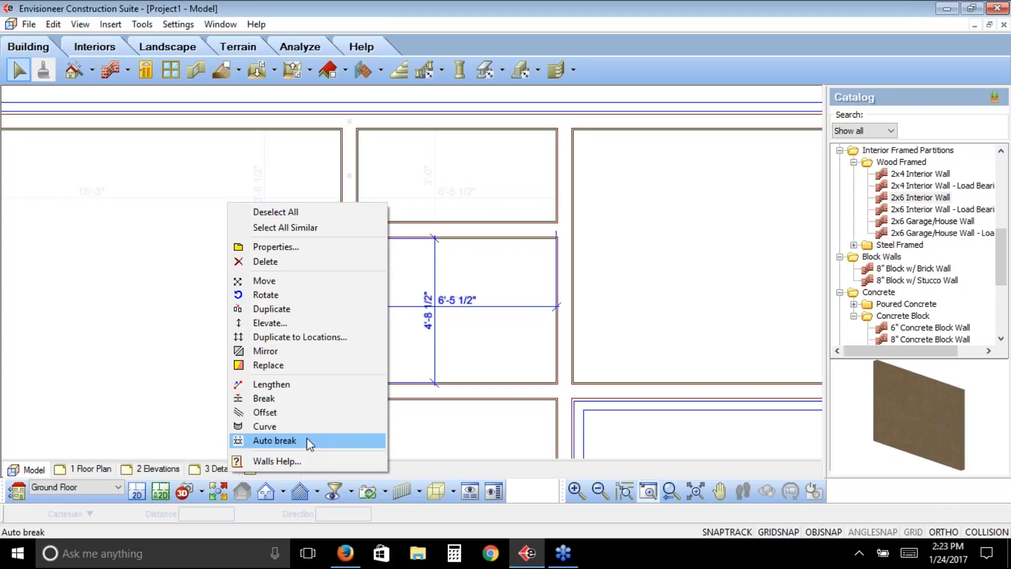
click(303, 315)
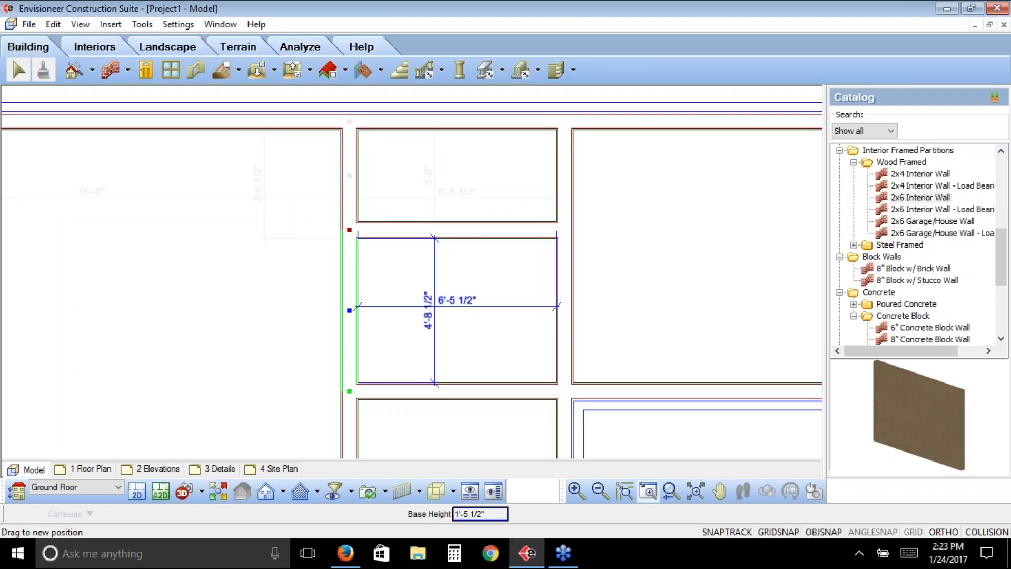
key(Delete)
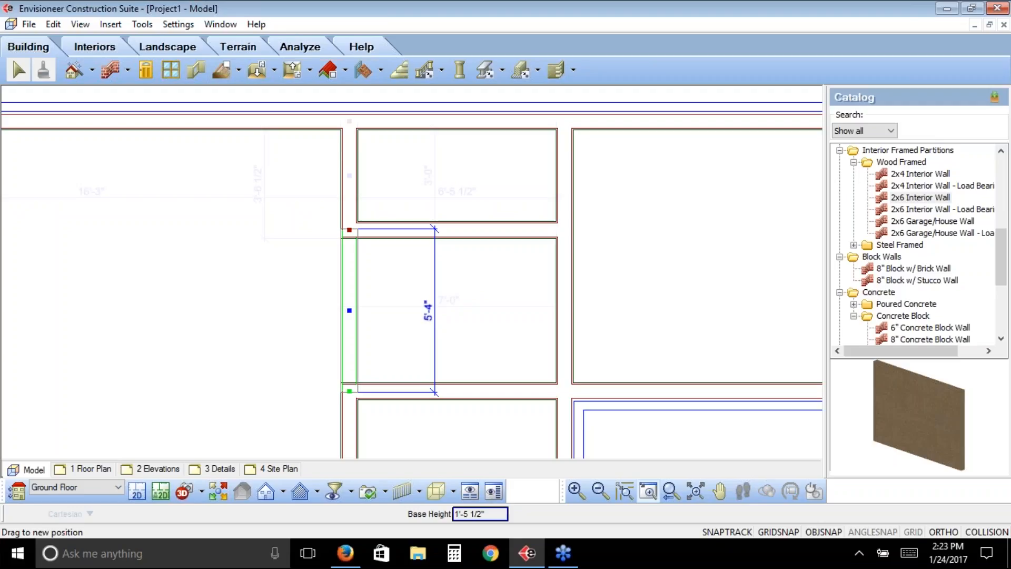
click(350, 310)
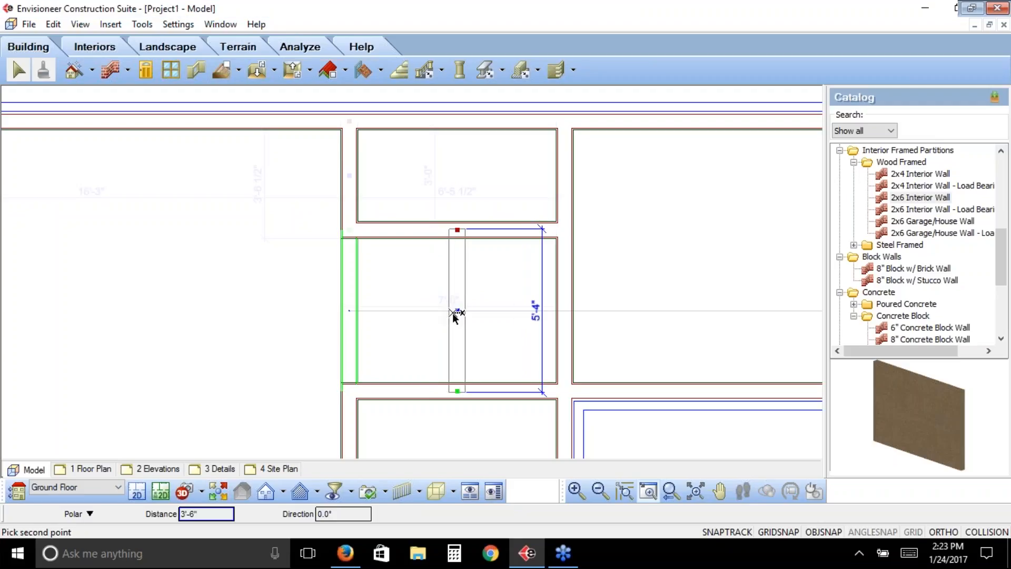
click(454, 313)
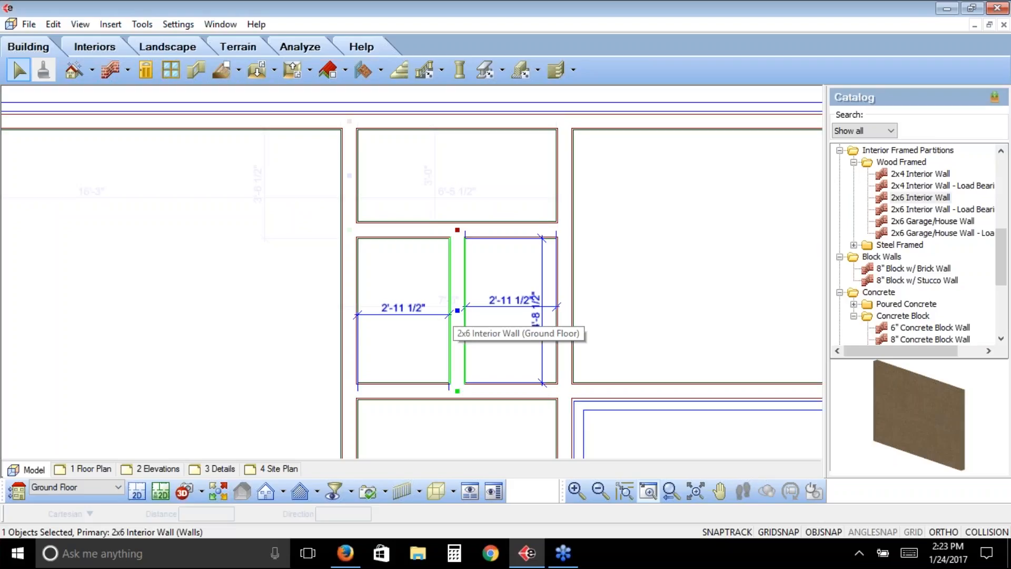
Set the clear distance between the closet side wall and the new dividing wall to 3'.
click(407, 309)
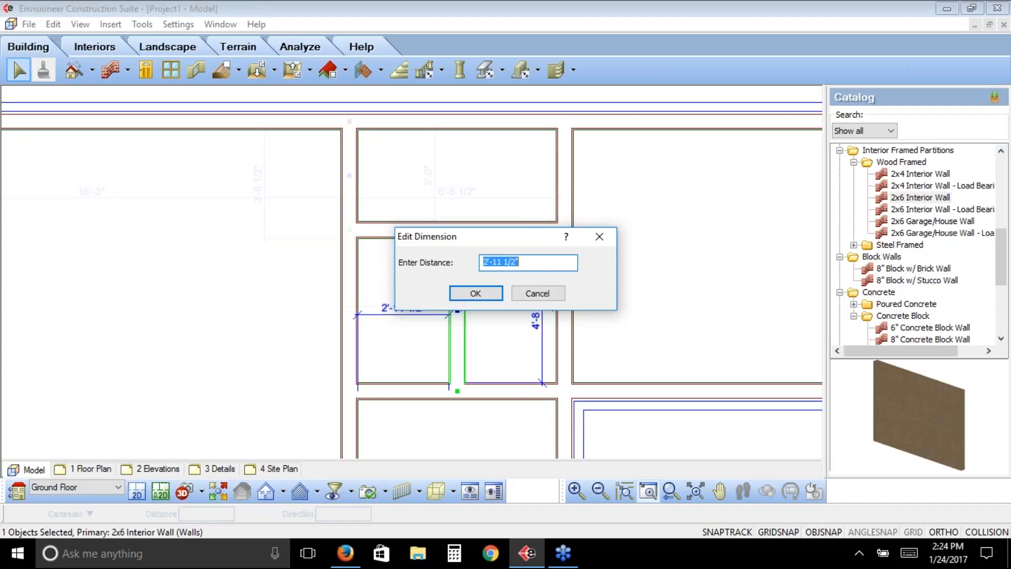
text(3')
click(475, 294)
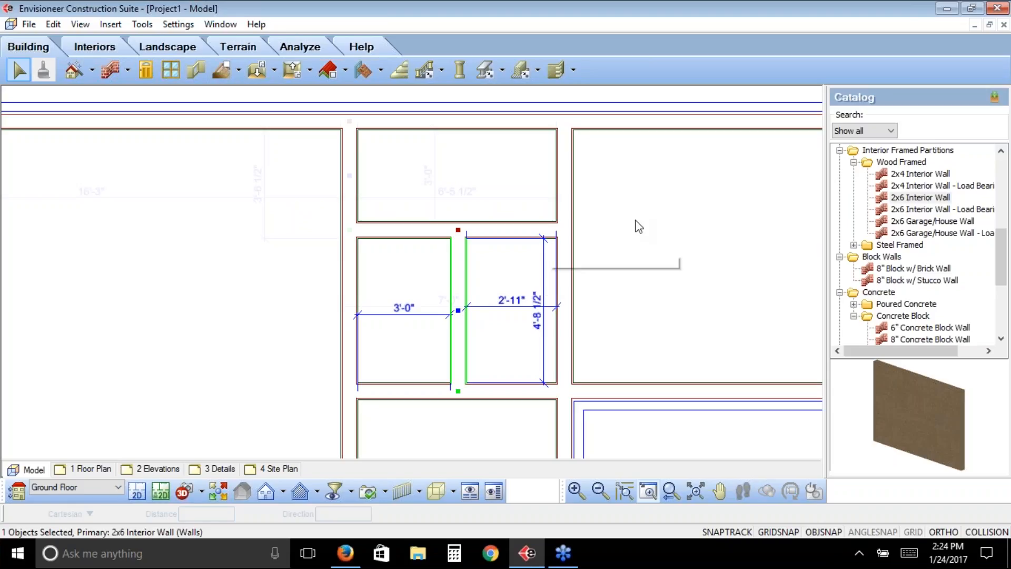
click(634, 220)
Curve the stone end wall of the small wing outward with a 5' radius.
click(671, 492)
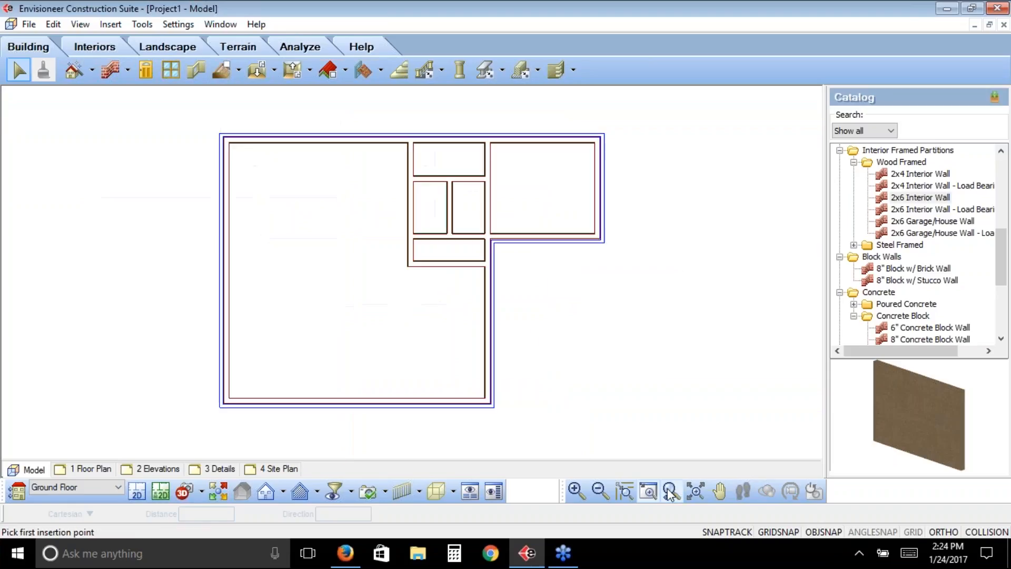
click(601, 190)
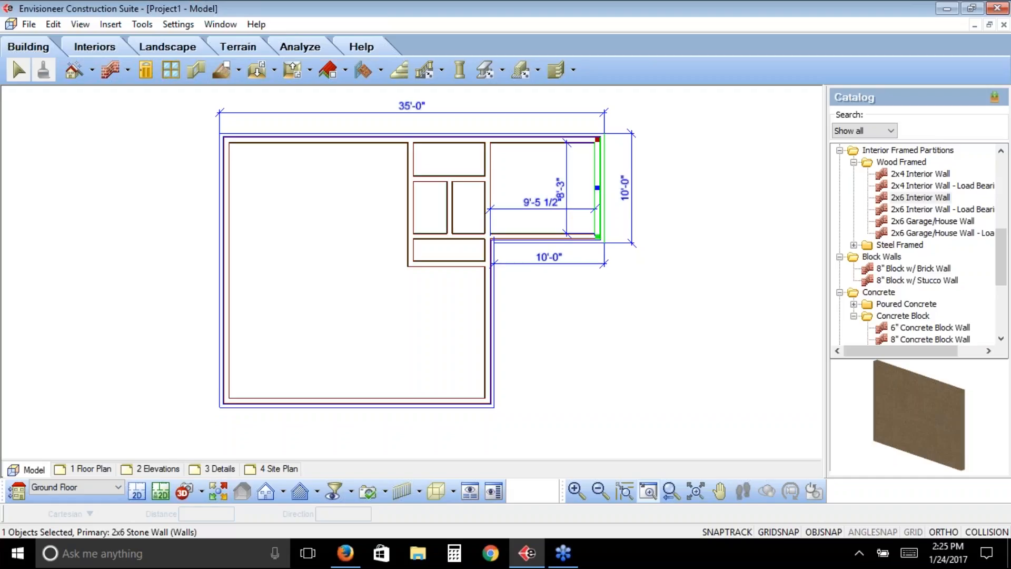
right_click(600, 202)
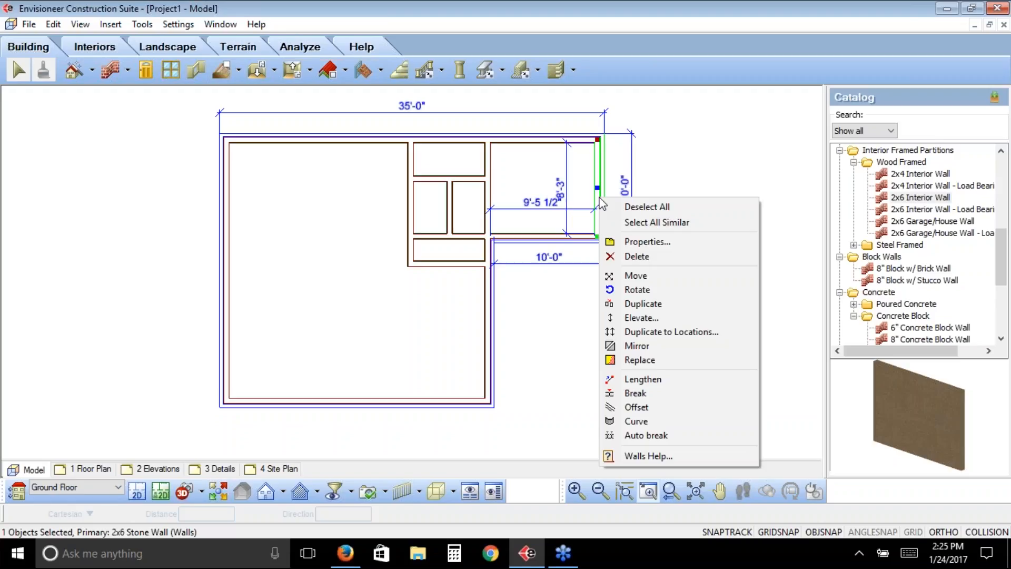
click(655, 420)
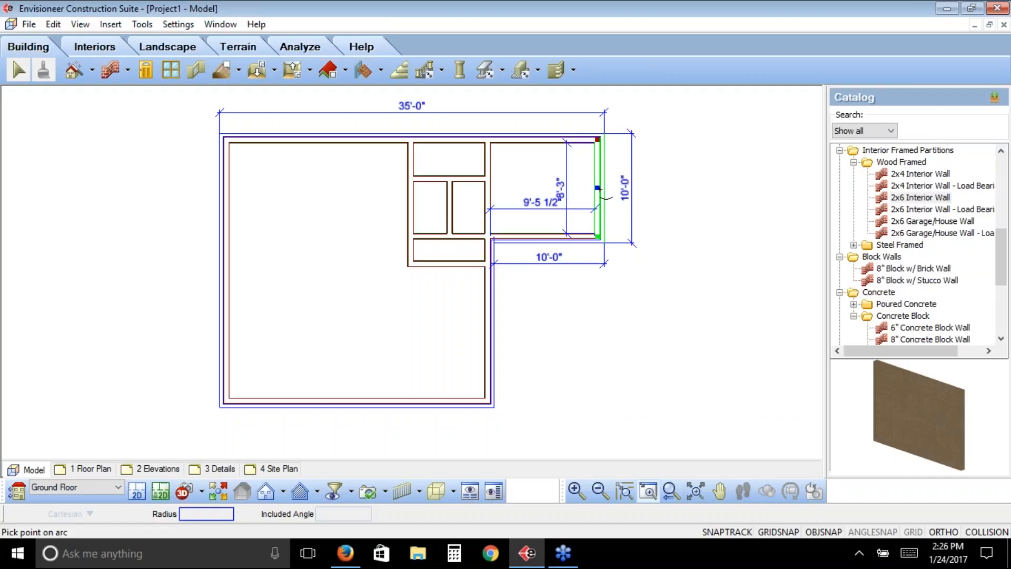
click(598, 188)
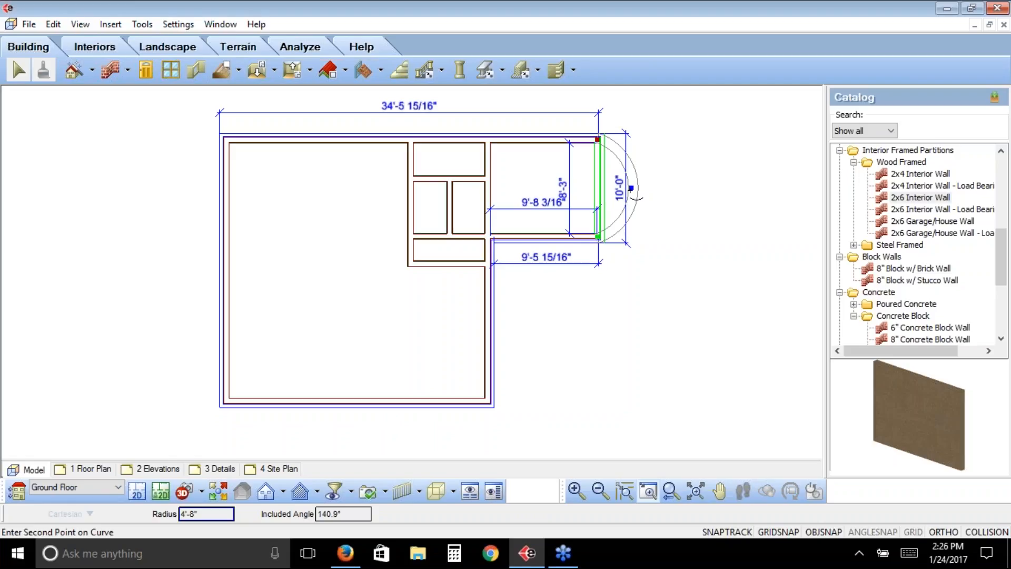
text(5)
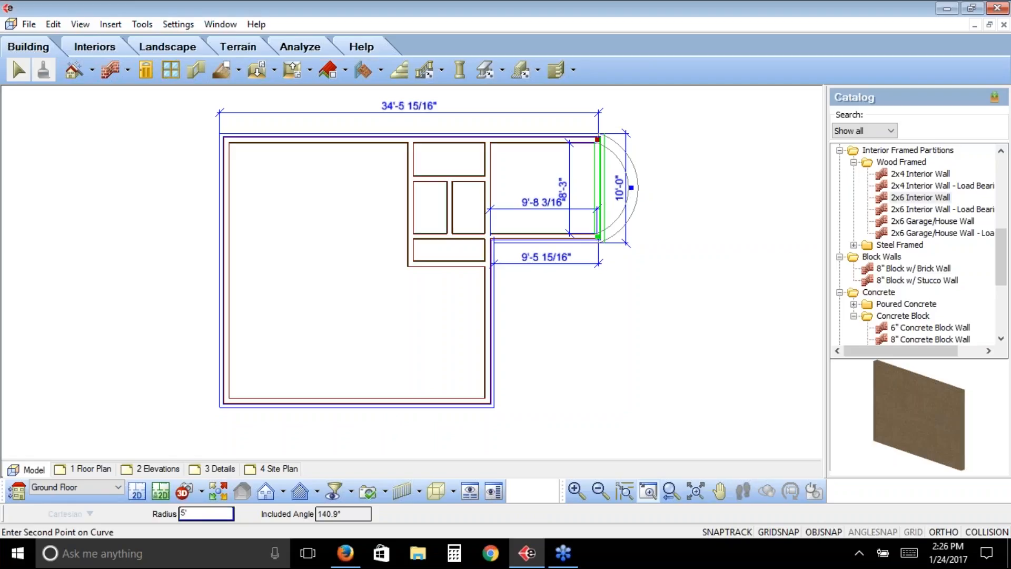
key(Return)
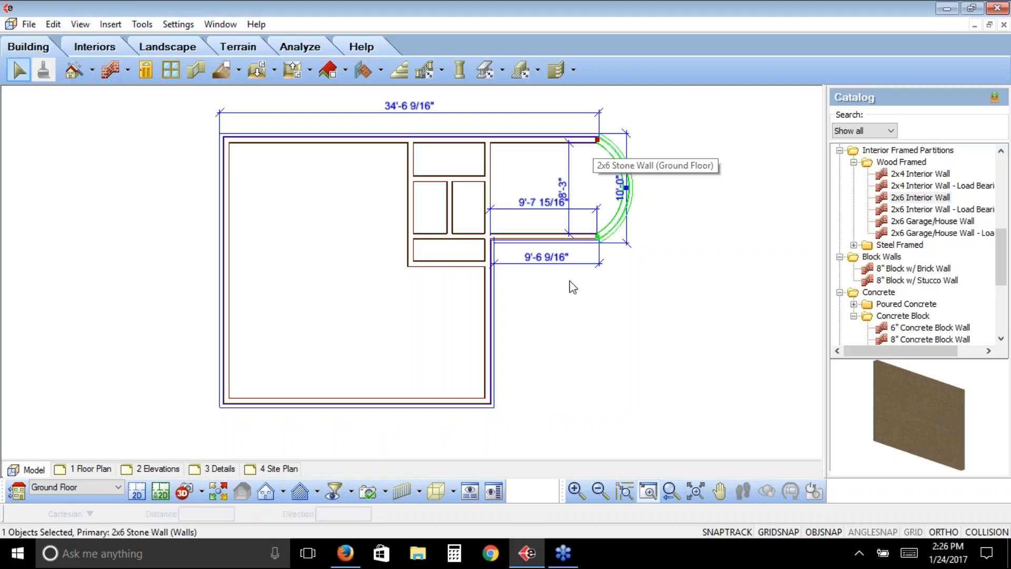
click(585, 253)
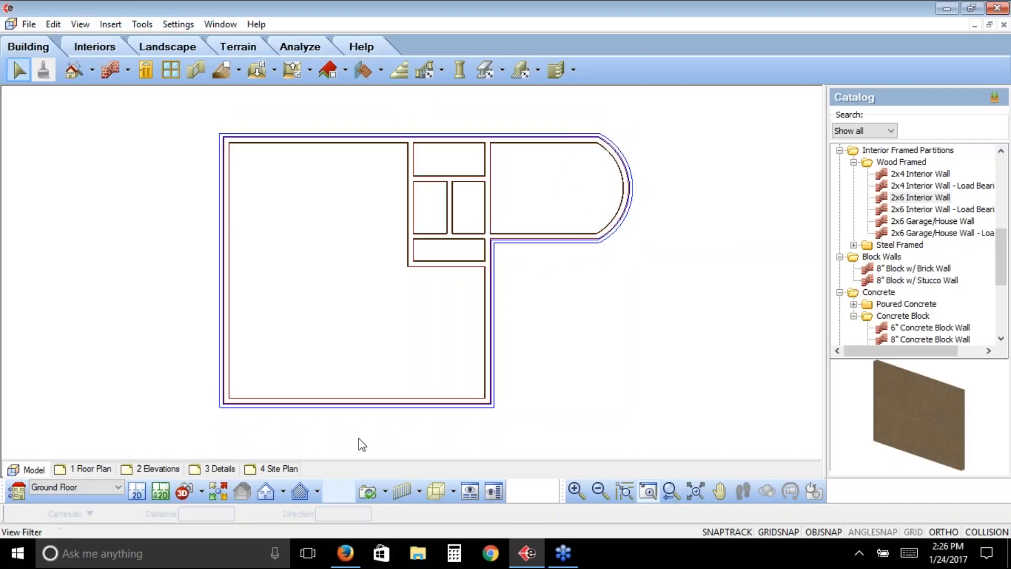
Open the properties of the 25' exterior stone wall opposite the closets and check its name and Framed wall type.
click(346, 405)
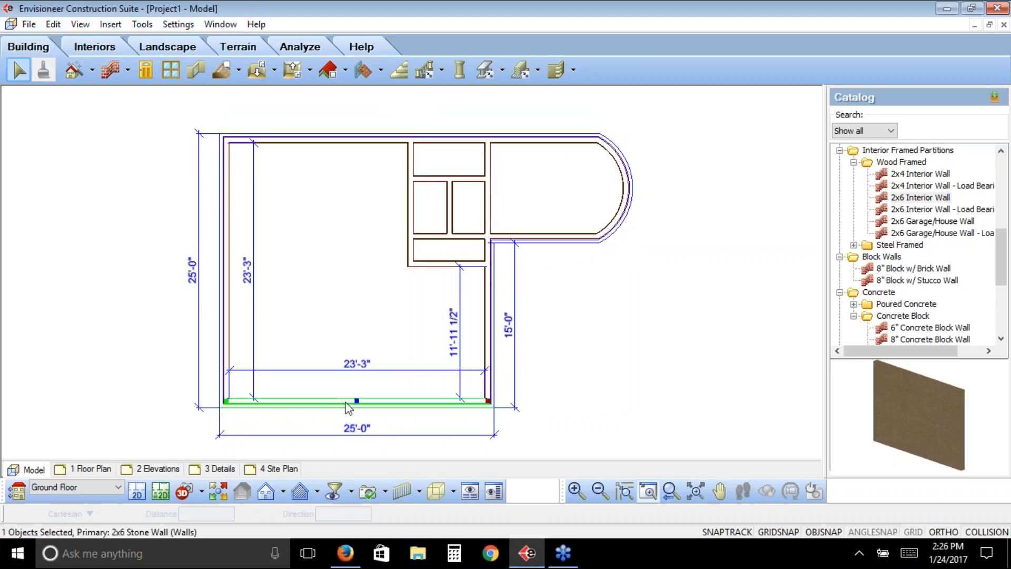
right_click(346, 404)
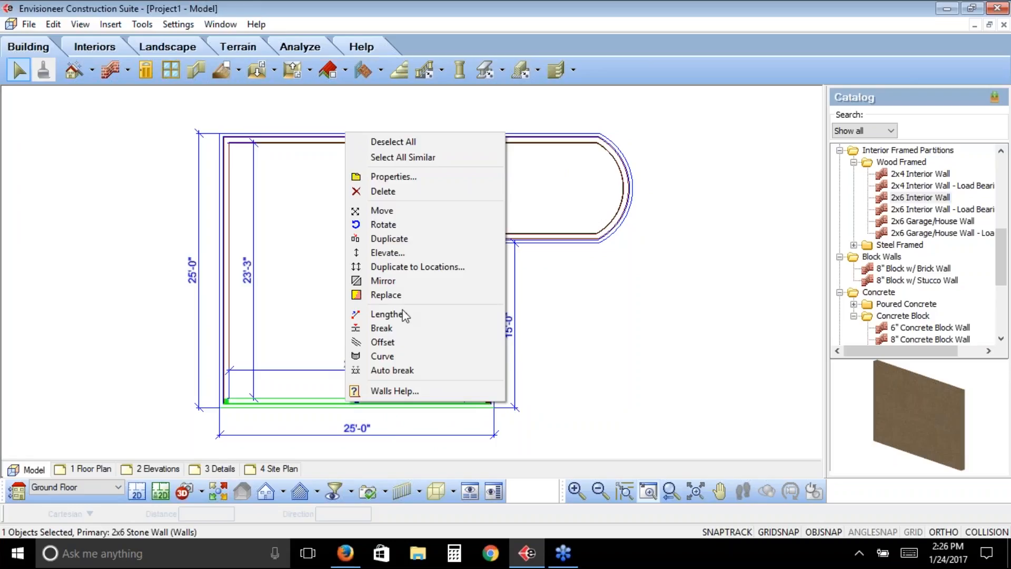
click(392, 177)
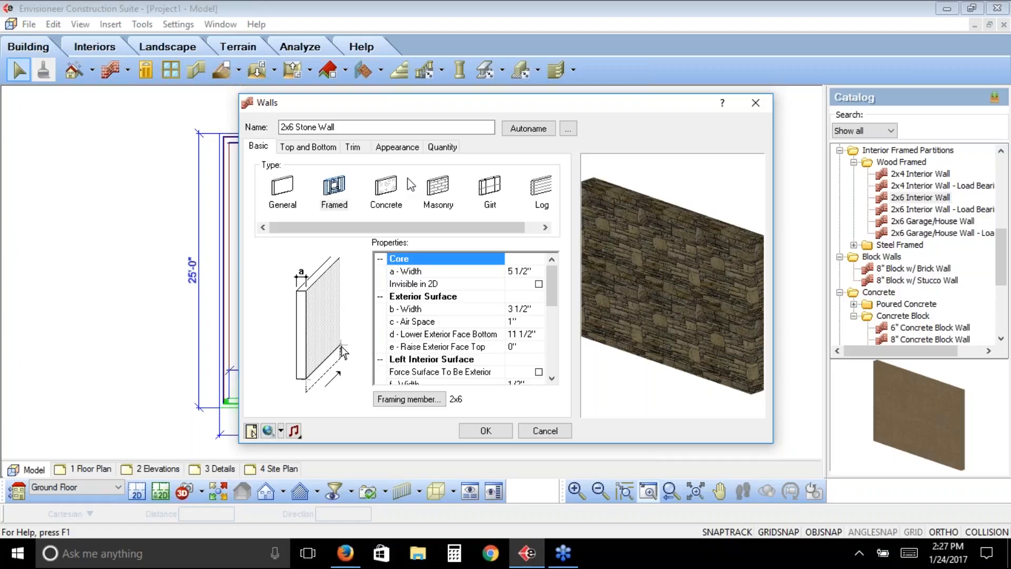
click(345, 127)
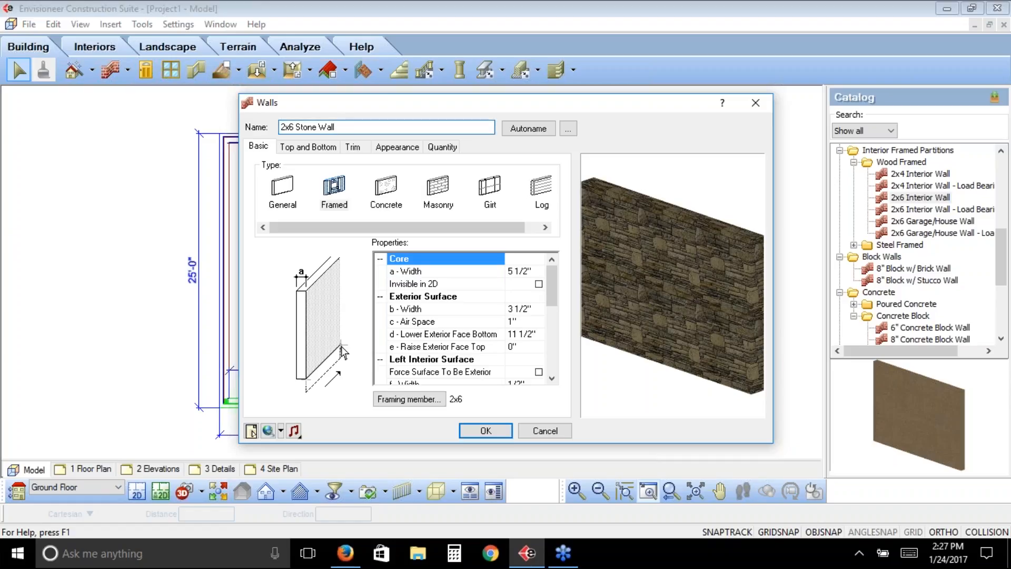
click(334, 197)
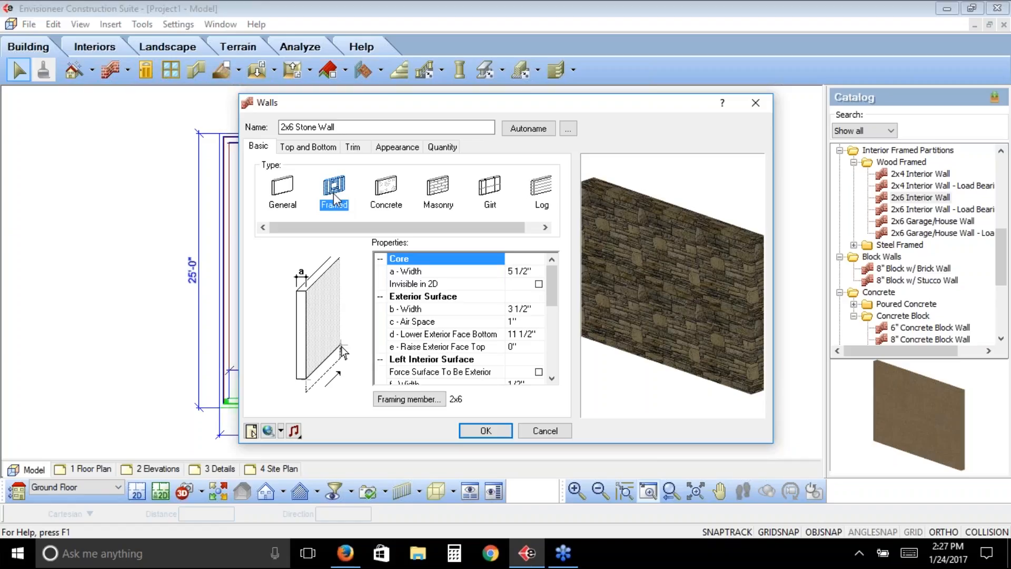
click(1004, 191)
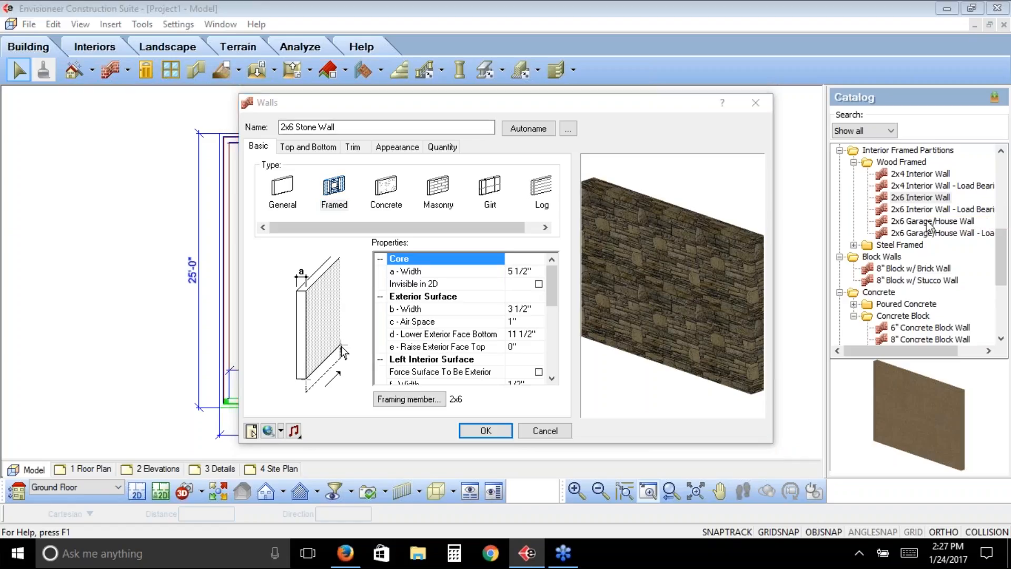
click(890, 223)
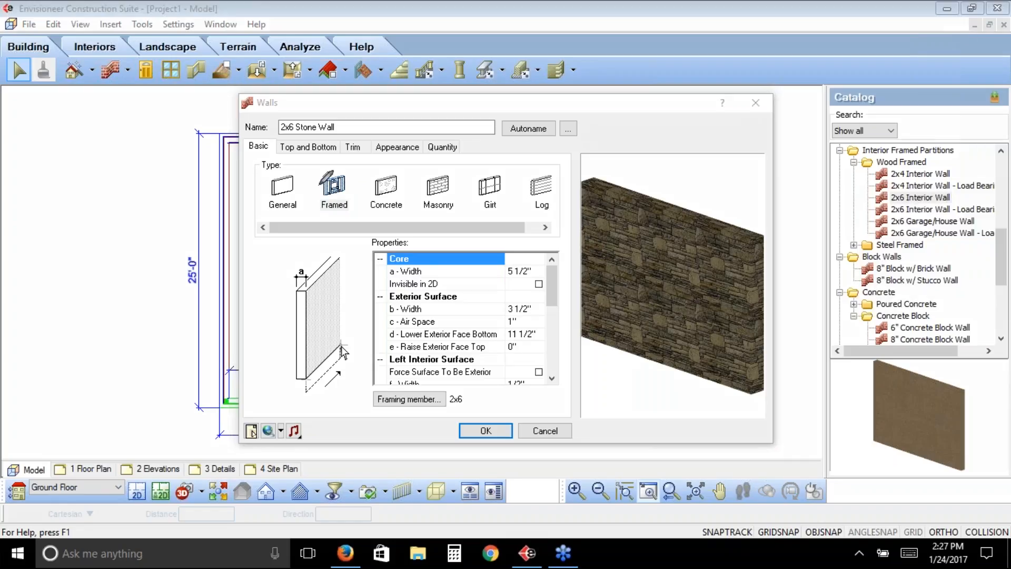
mouse_move(335, 208)
mouse_down()
mouse_move(334, 393)
mouse_move(375, 393)
mouse_up()
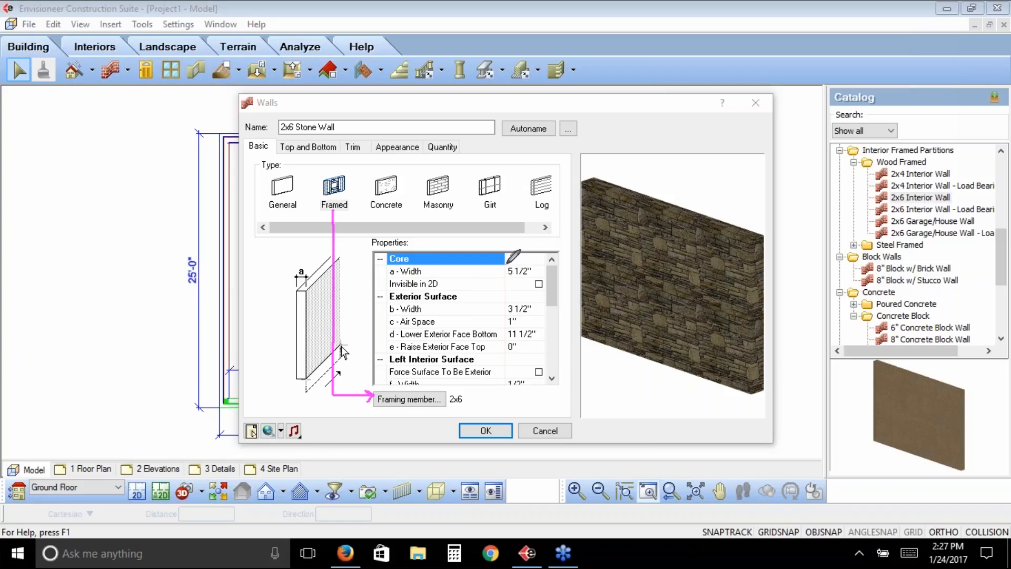
mouse_move(372, 235)
mouse_down()
mouse_move(369, 244)
mouse_move(408, 245)
mouse_move(368, 238)
mouse_up()
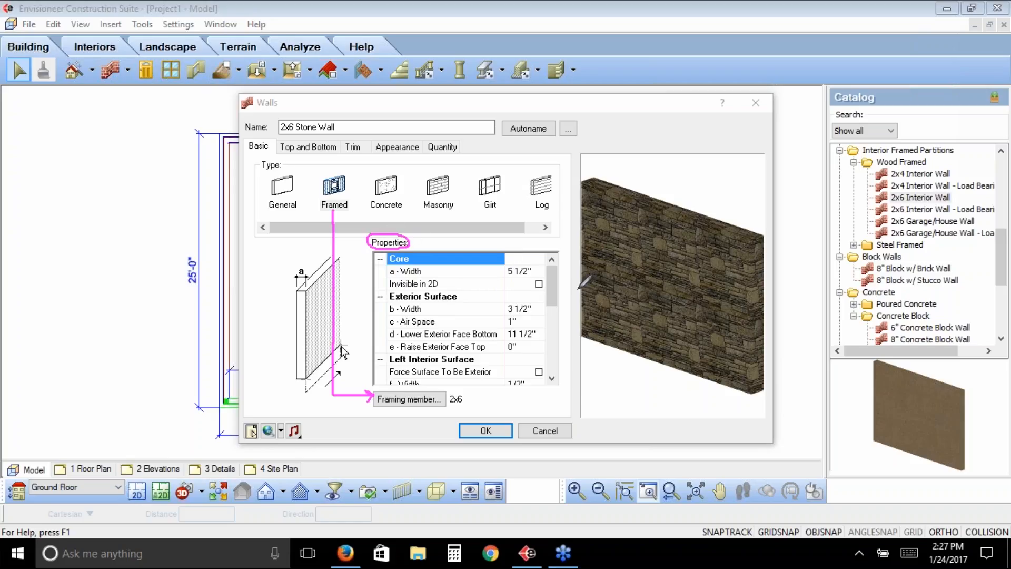
mouse_move(526, 261)
mouse_down()
mouse_move(505, 271)
mouse_move(533, 275)
mouse_move(525, 260)
mouse_up()
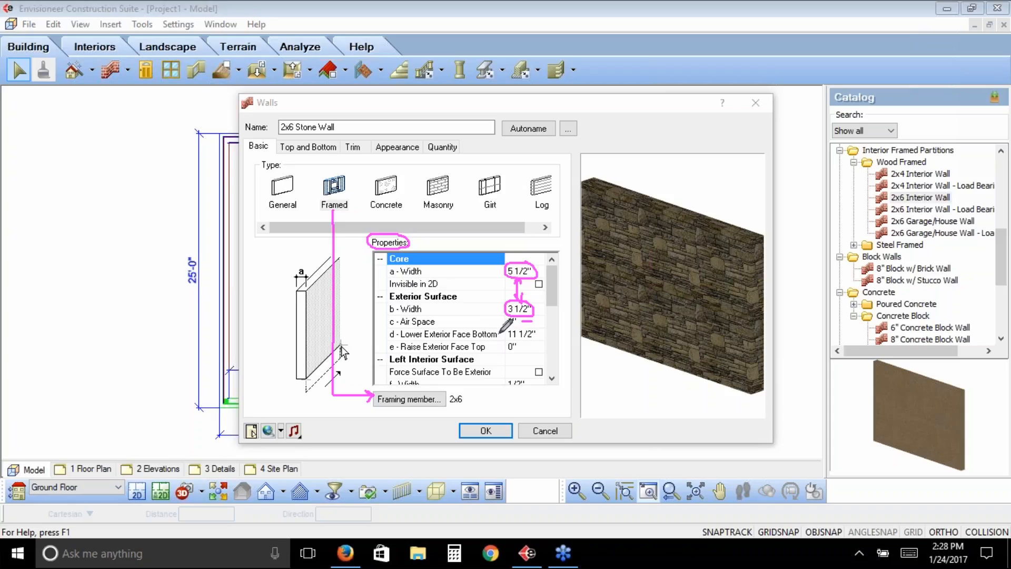
drag(499, 335, 493, 350)
click(581, 423)
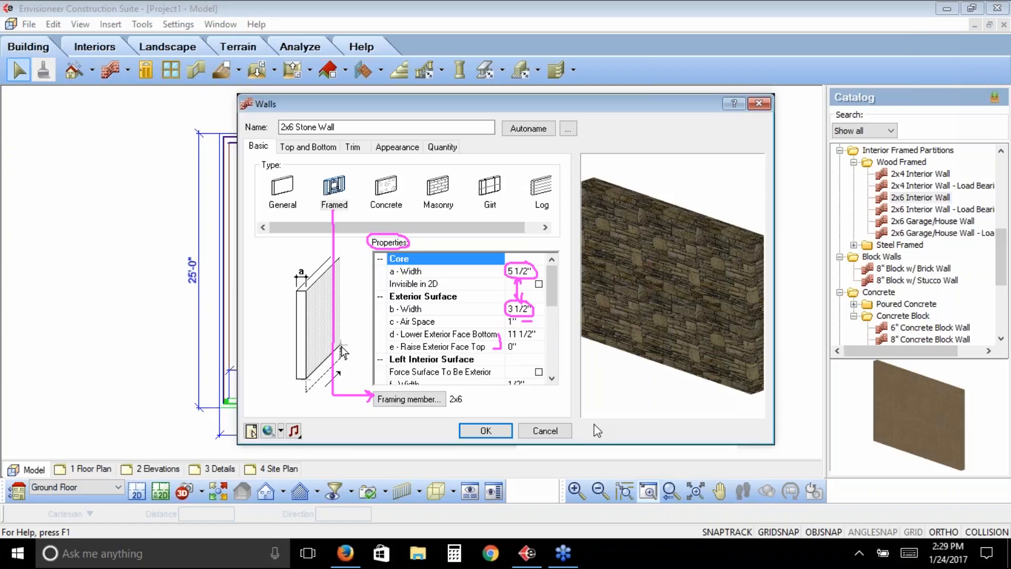
click(601, 378)
click(568, 364)
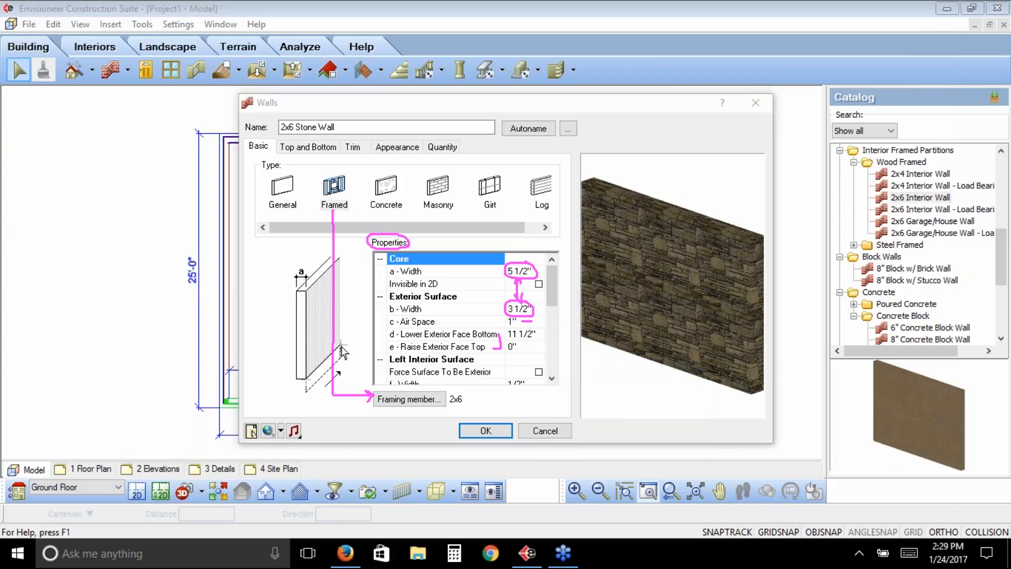
Examine the stone wall's exterior face bottom and top offsets and its left interior surface properties.
click(526, 334)
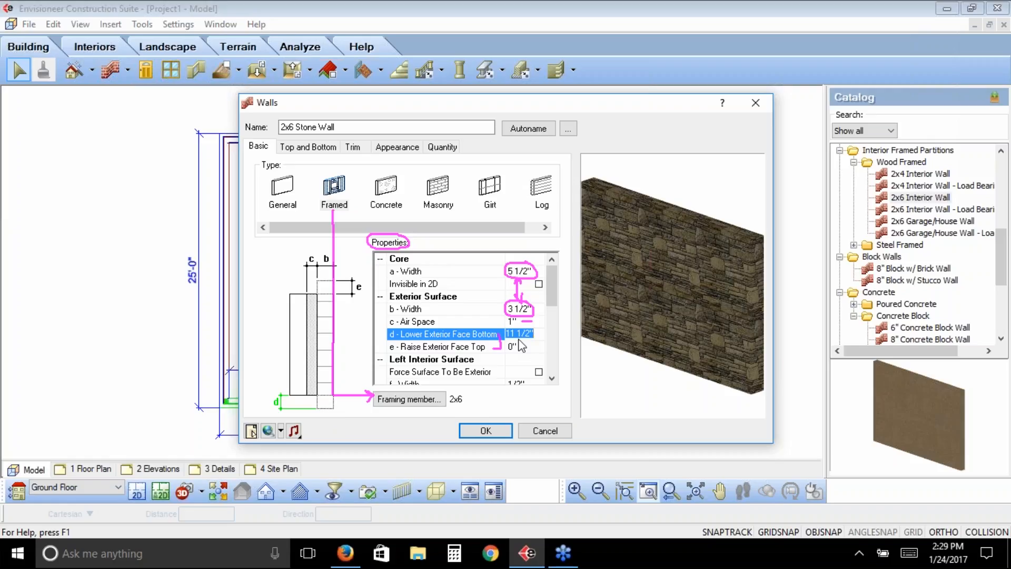
click(470, 349)
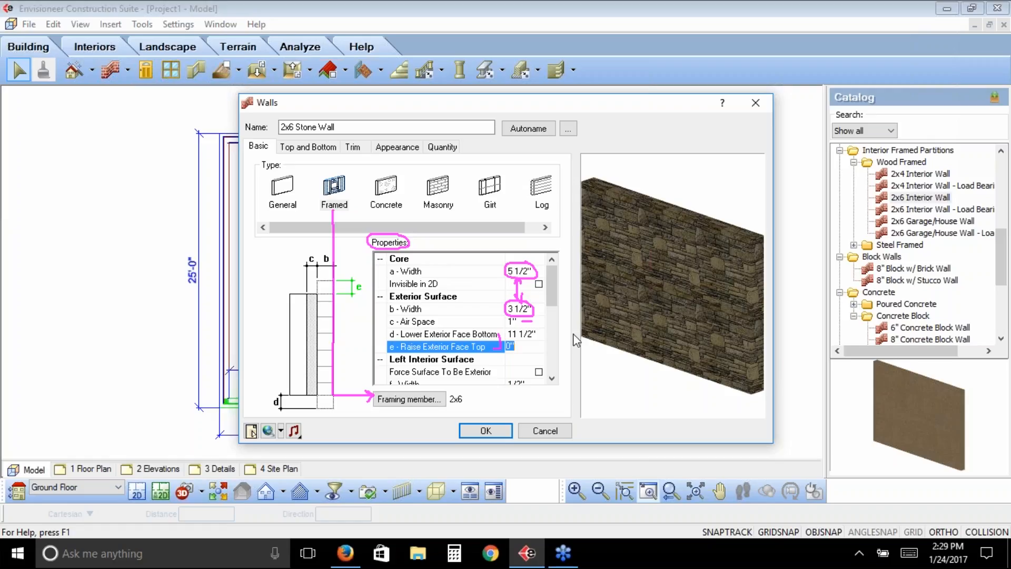
drag(553, 300, 556, 340)
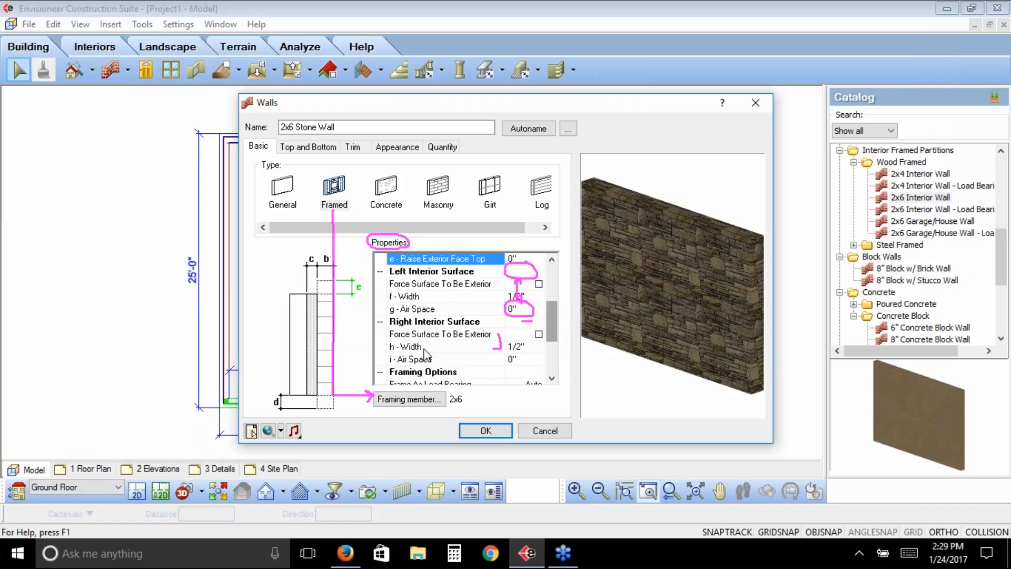
click(444, 288)
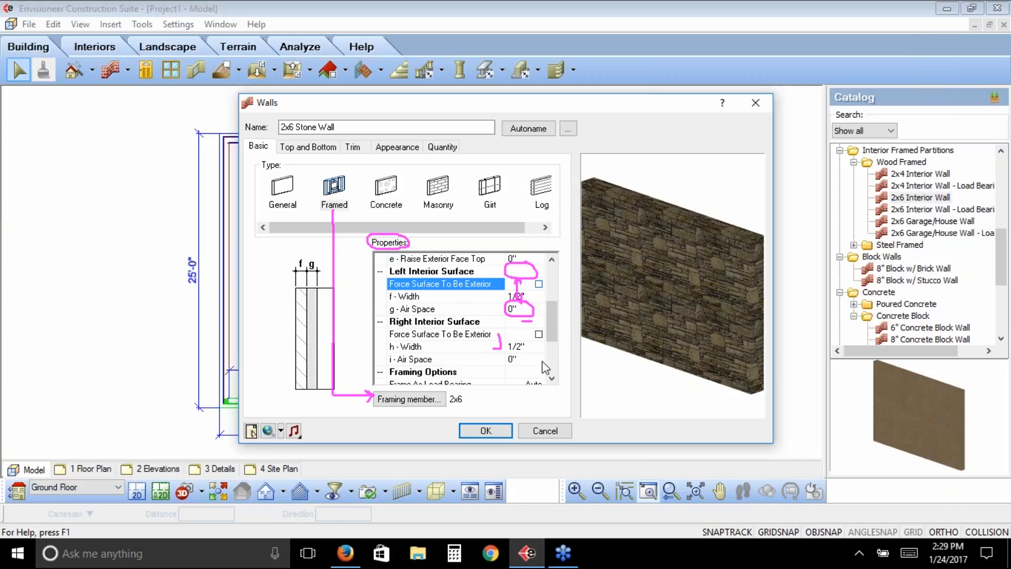
click(1003, 189)
click(969, 286)
click(899, 283)
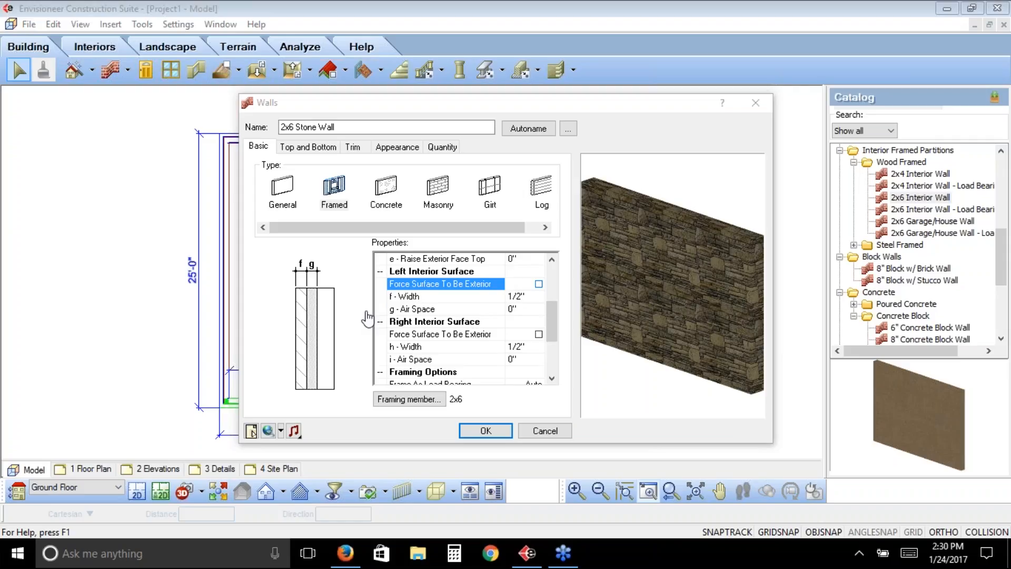
Review the wall's interior air space, framing and energy properties, and compare the Concrete wall type with Framed.
click(517, 308)
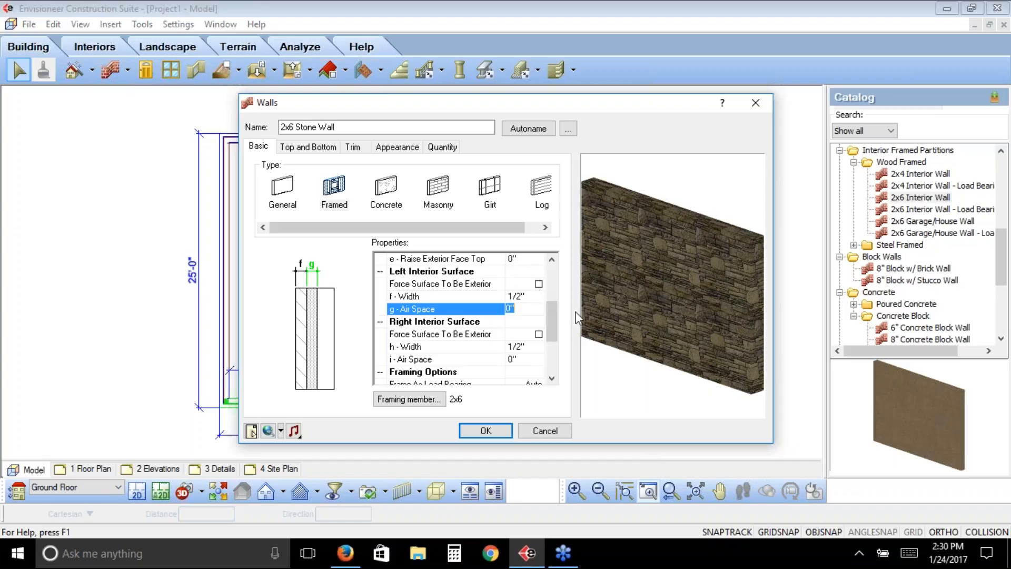
drag(554, 323, 551, 353)
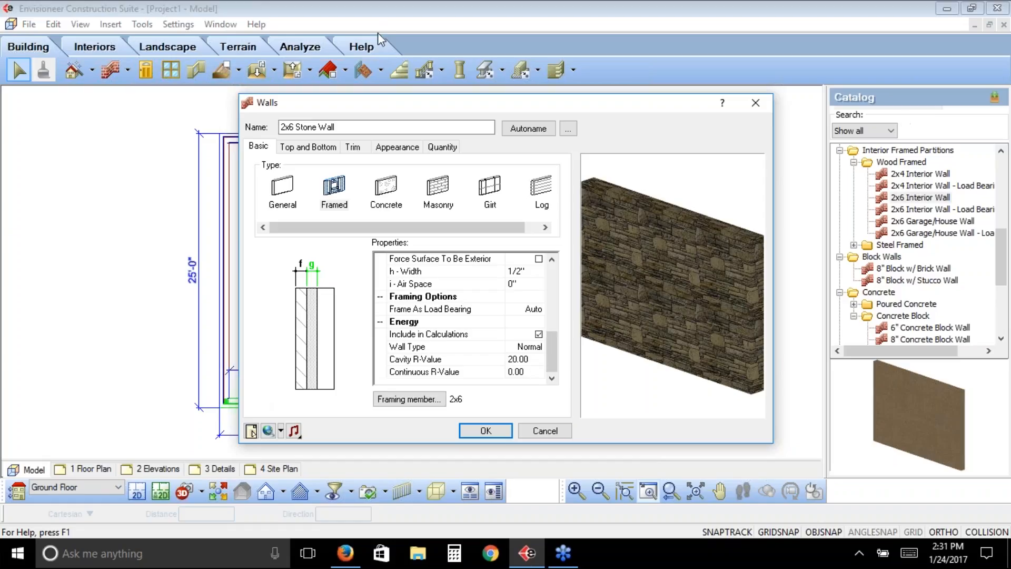
click(383, 195)
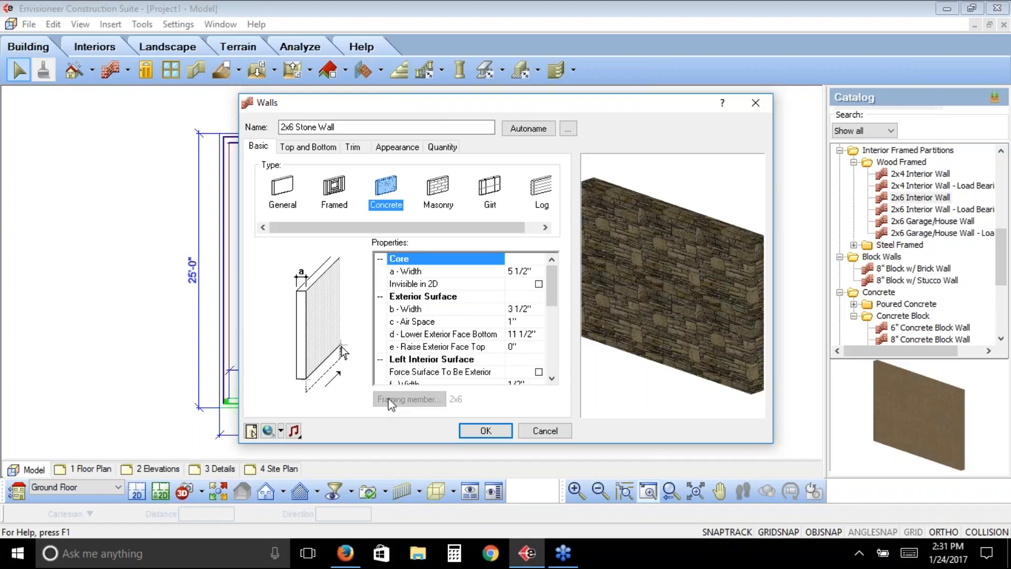
click(332, 196)
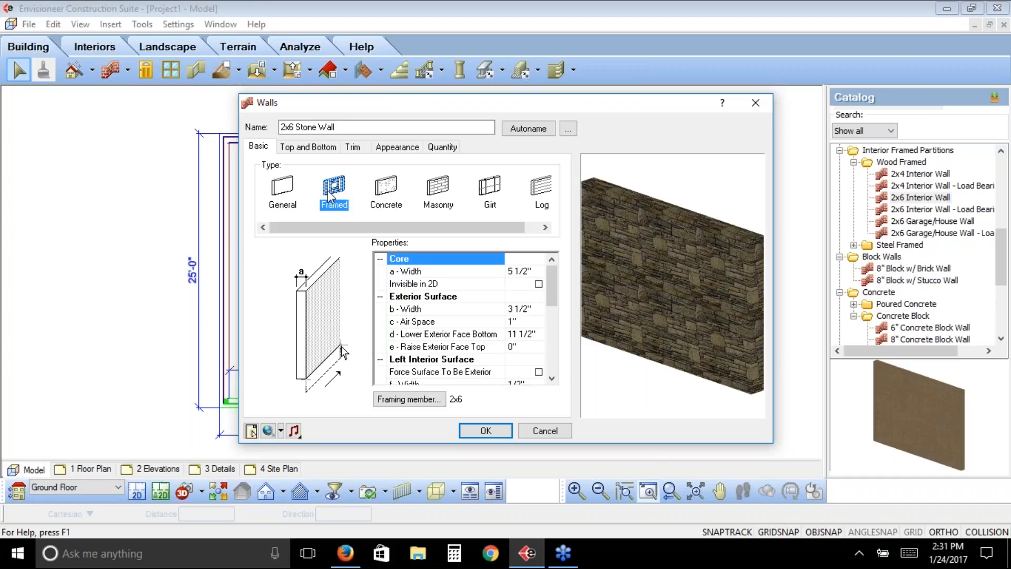
Compare the Level, Slope and Step options for the stone wall's top, ending on Auto Extend.
click(323, 147)
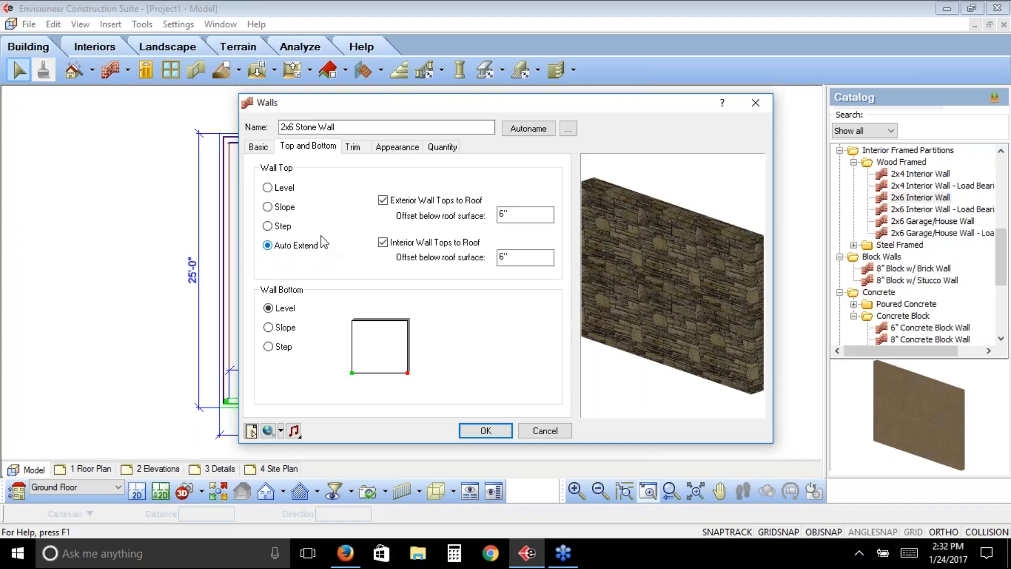
click(269, 189)
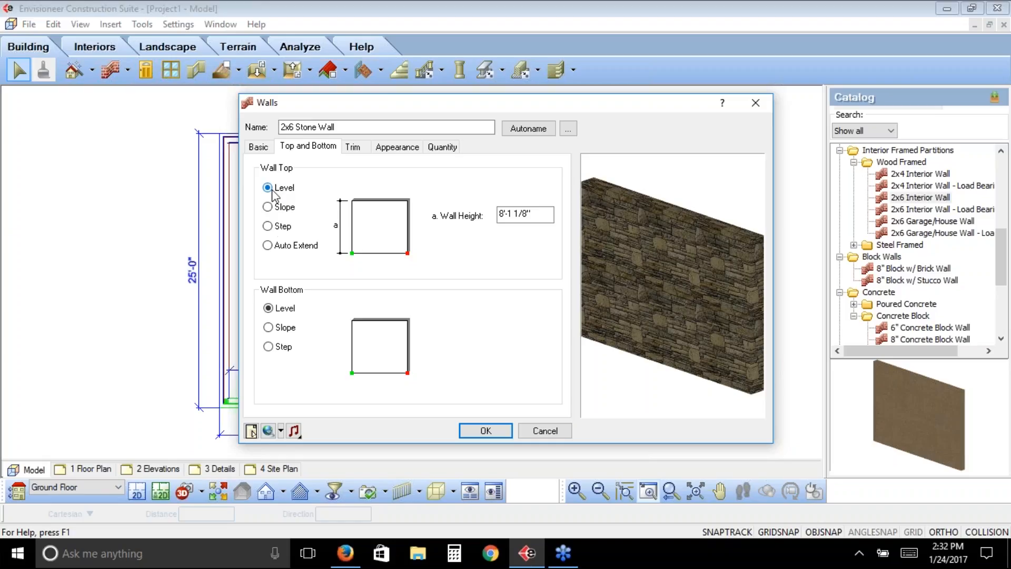
click(268, 209)
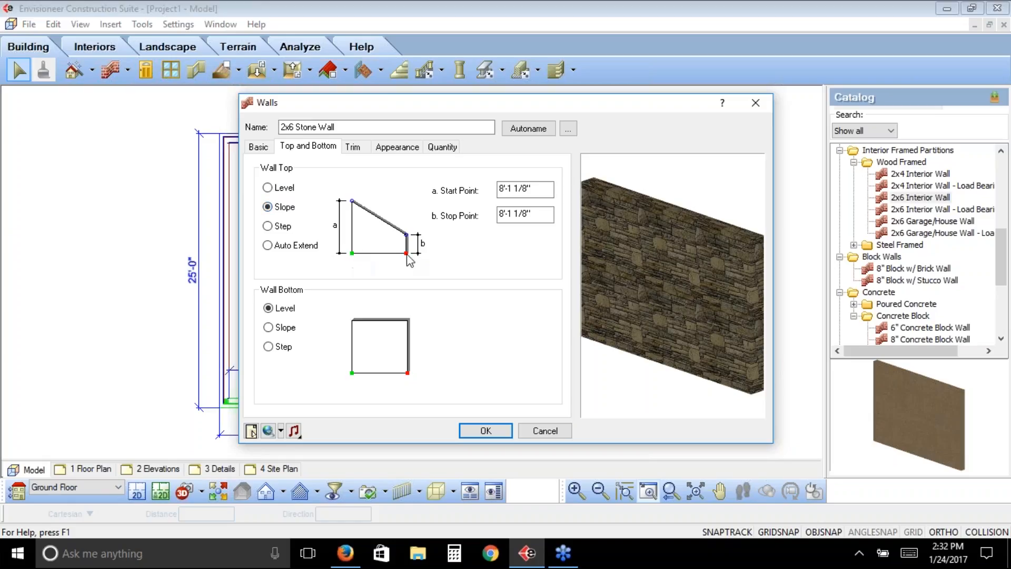
drag(432, 102, 695, 59)
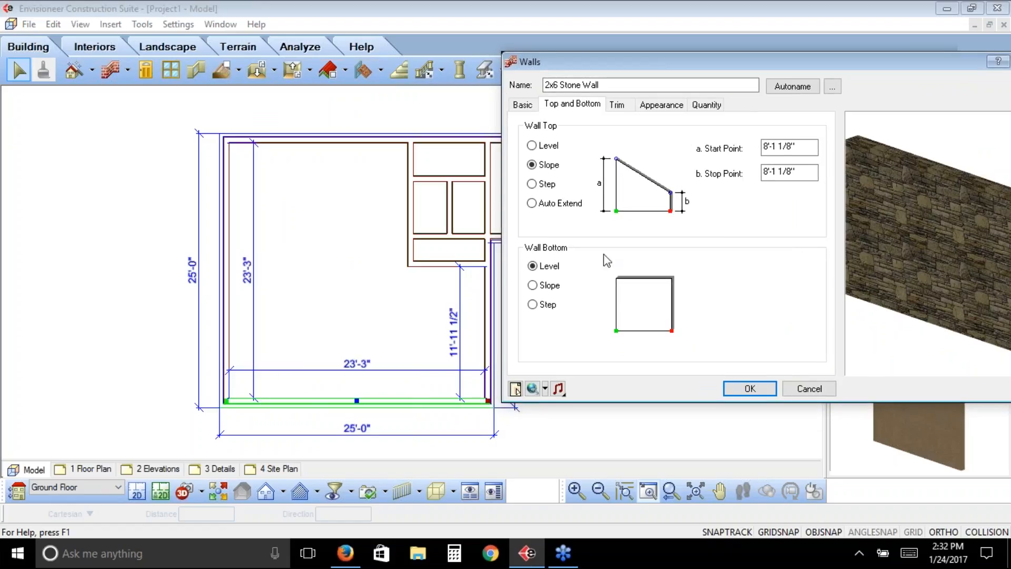
click(616, 211)
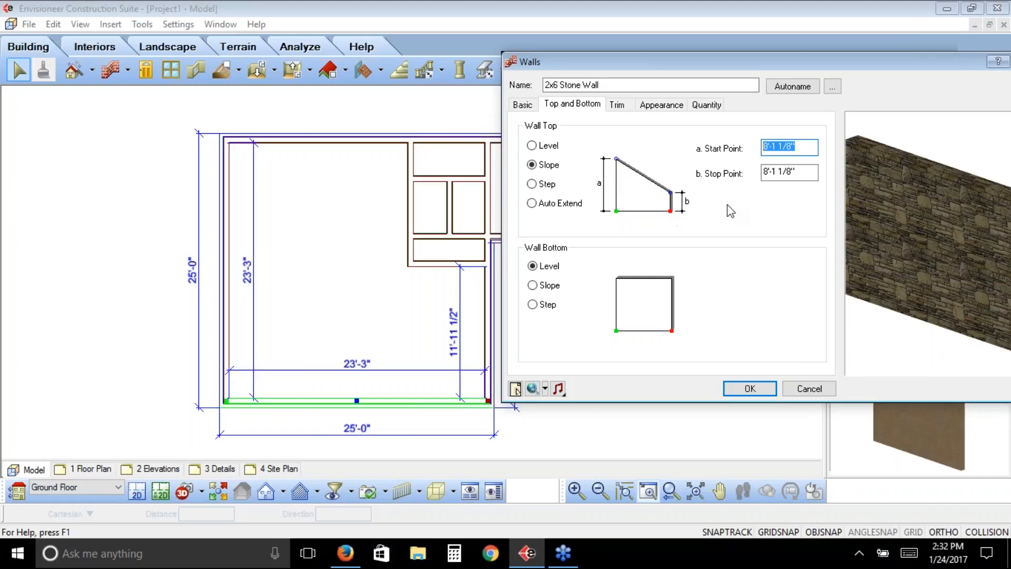
key(Tab)
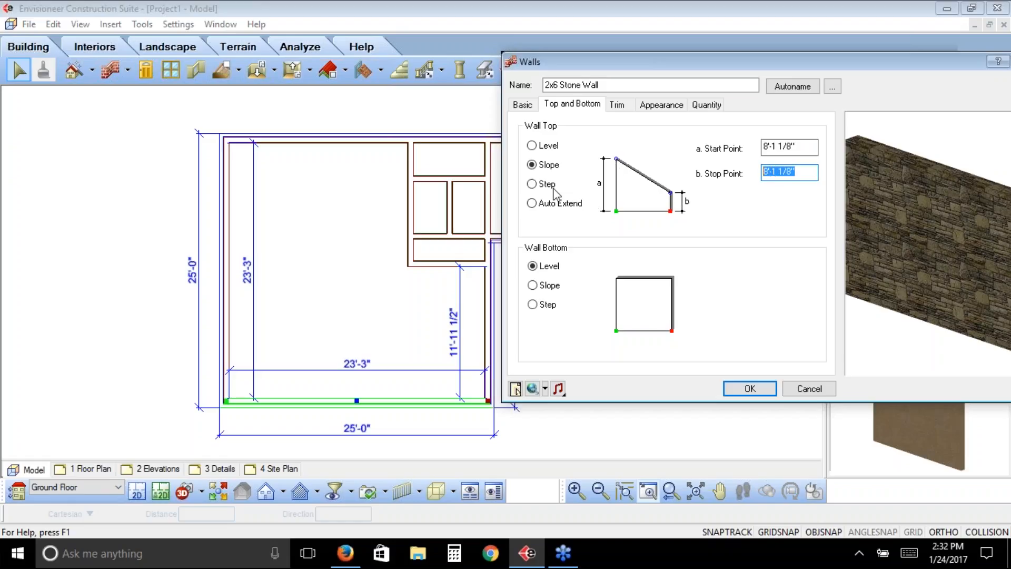
click(536, 184)
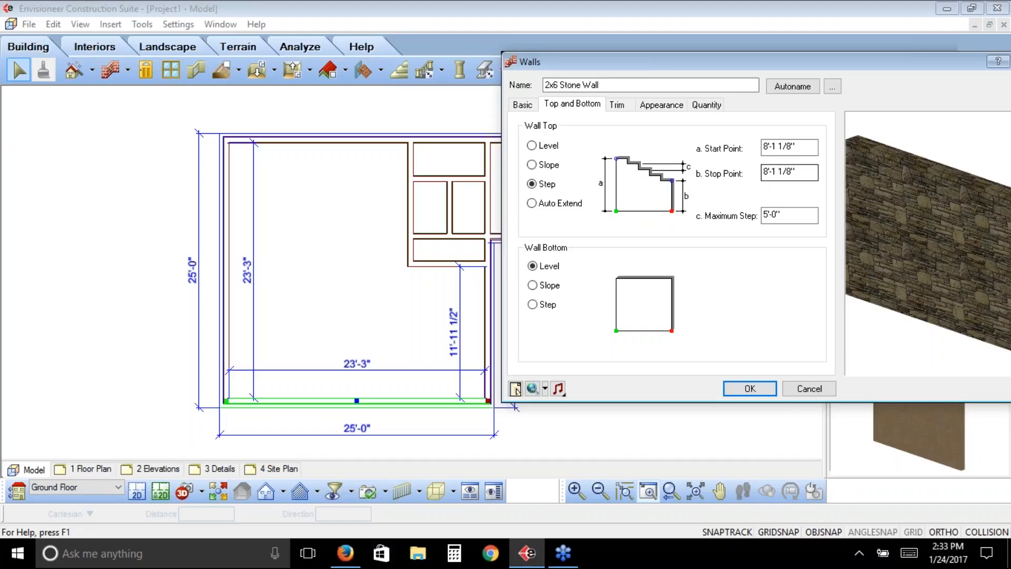
double_click(772, 220)
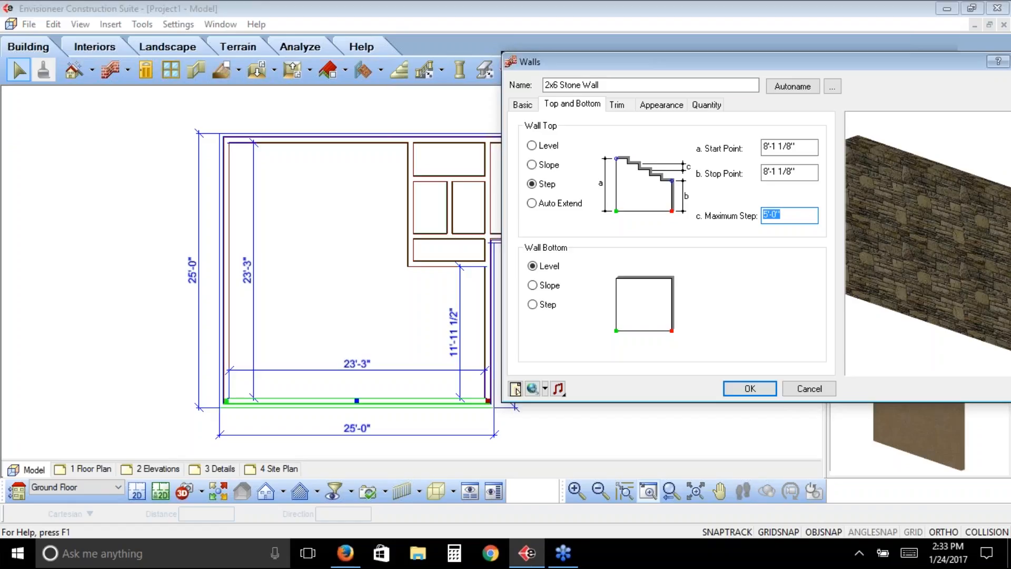
click(542, 204)
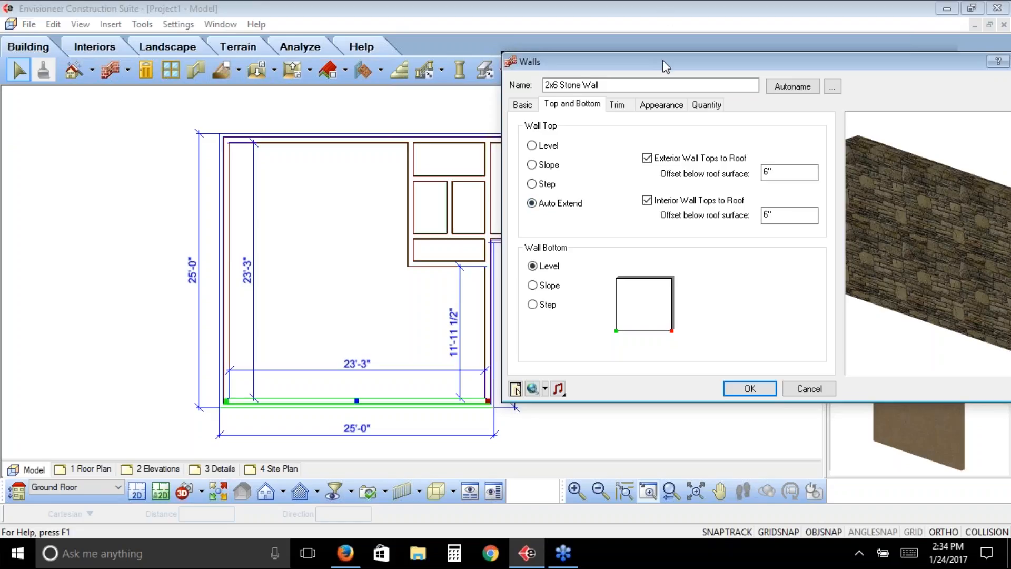
Compare the Slope and Step options for the stone wall's bottom, ending on Level.
drag(664, 65, 557, 65)
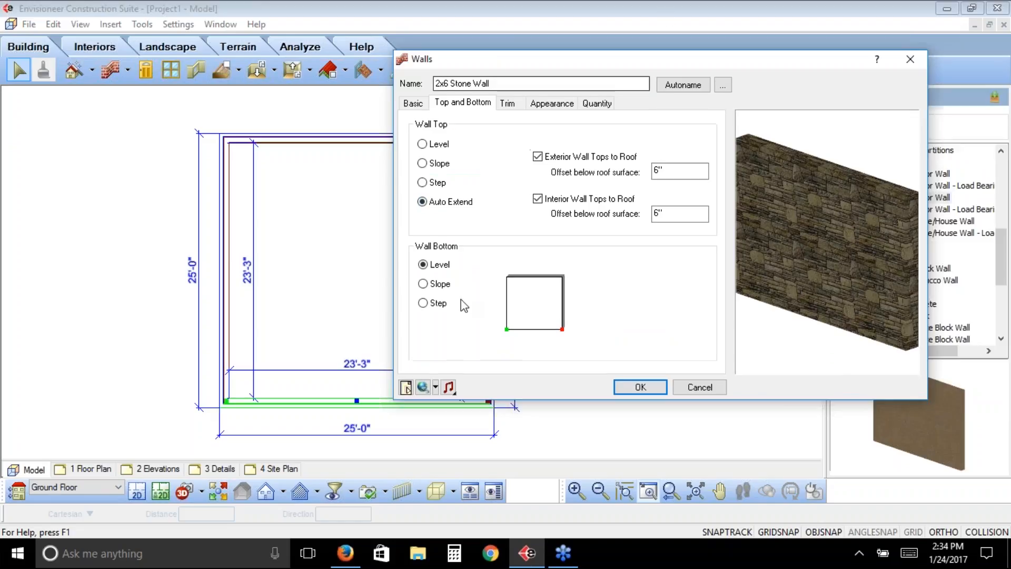
click(423, 283)
click(423, 303)
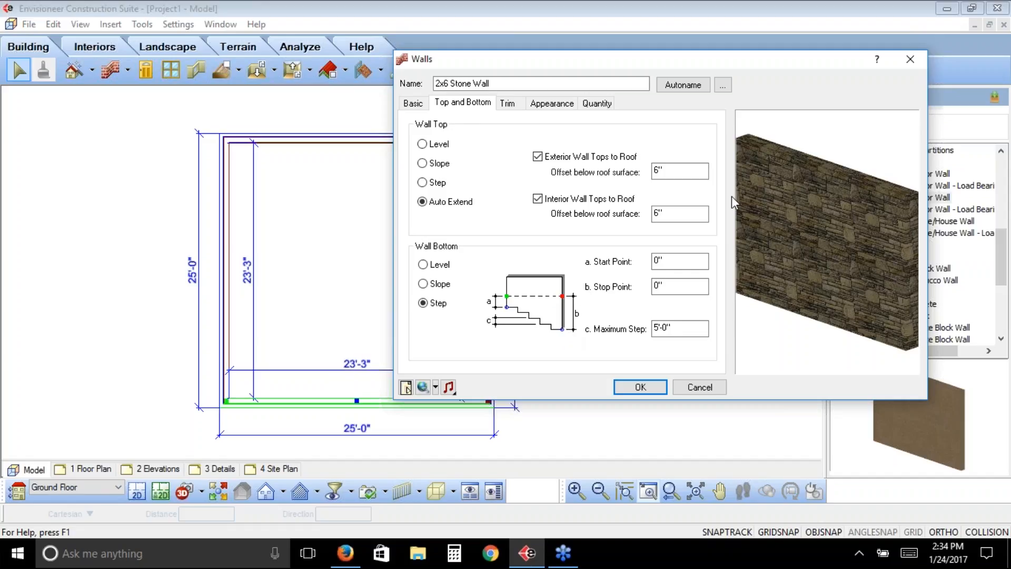
click(428, 269)
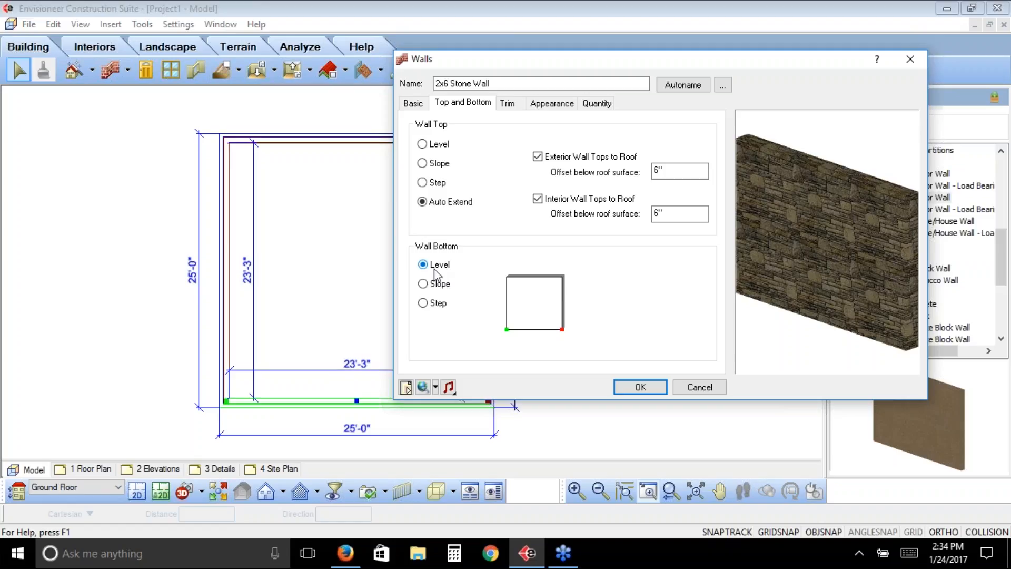
Examine the stone wall's chair rail and baseboard trim settings and the surfaces that trim can be applied to.
click(511, 104)
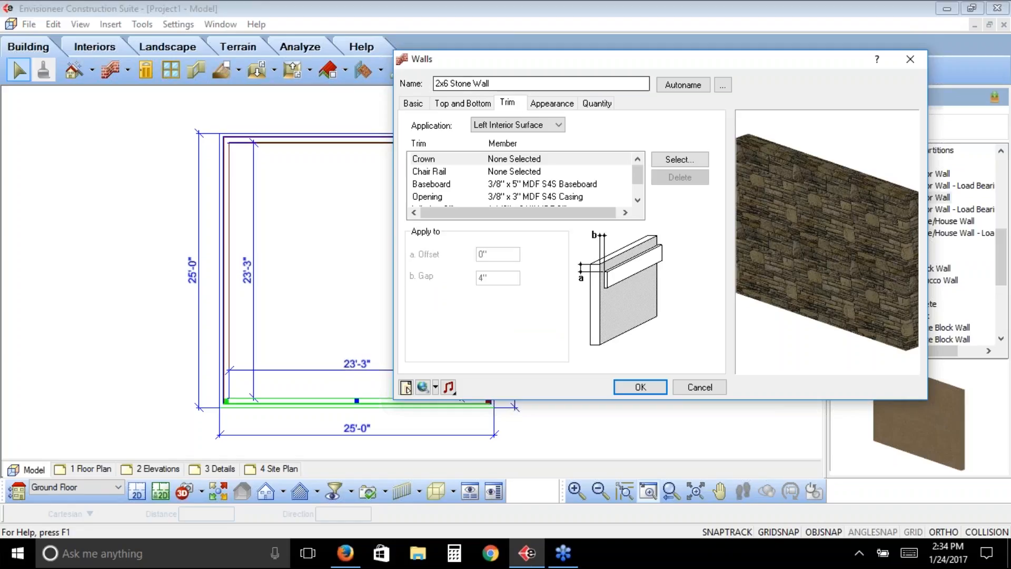
click(506, 173)
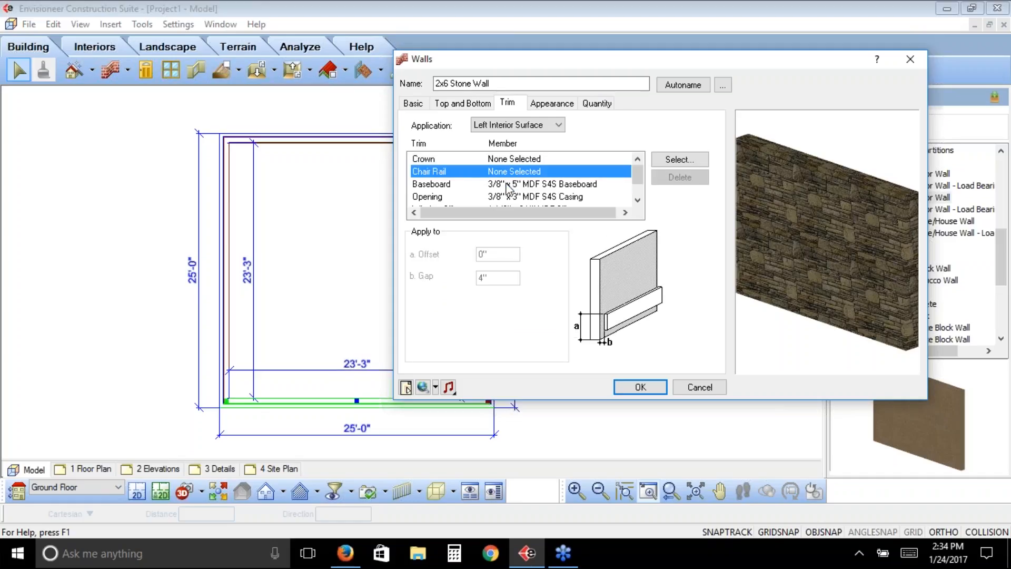
click(507, 184)
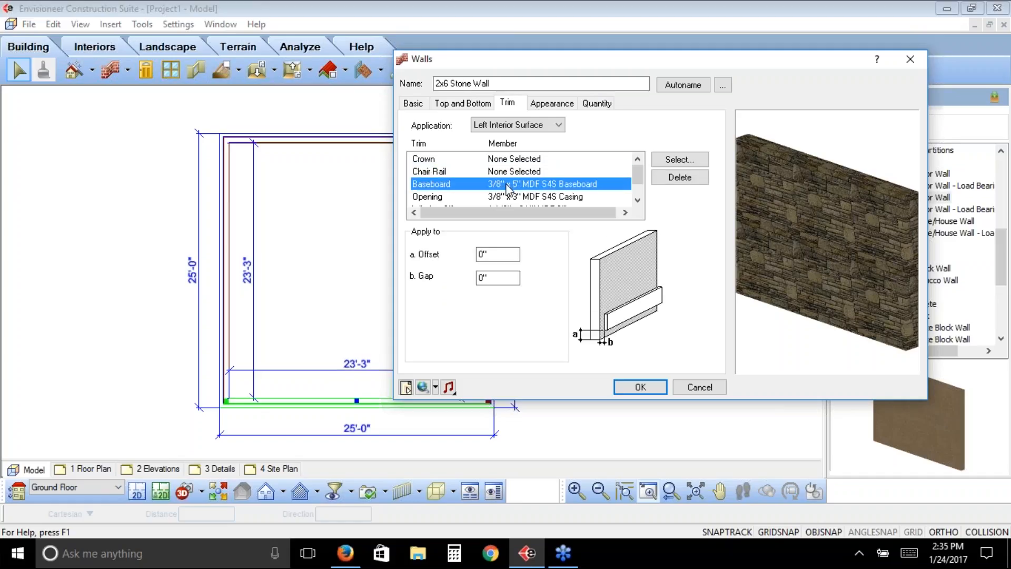
click(557, 125)
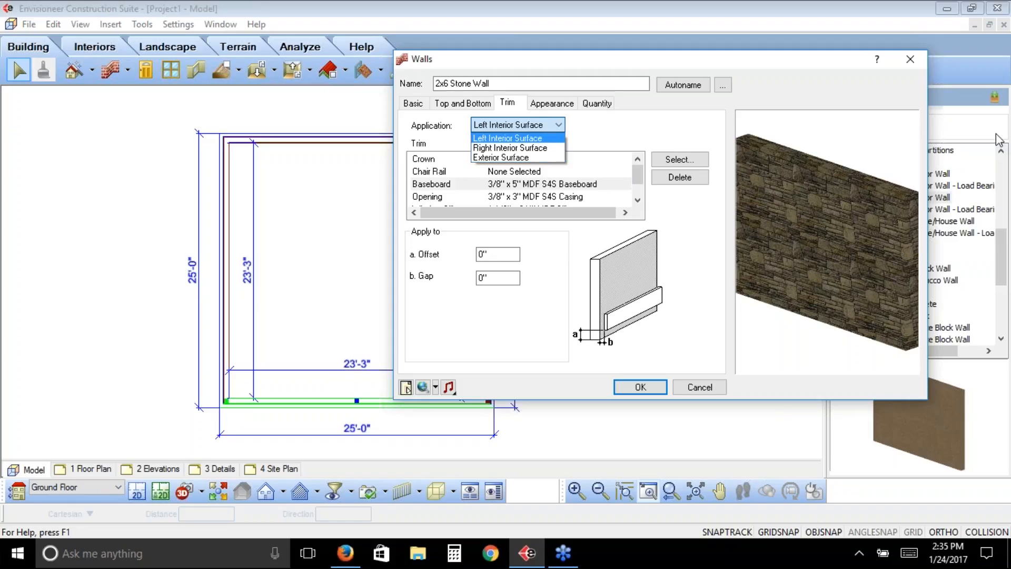
click(1004, 184)
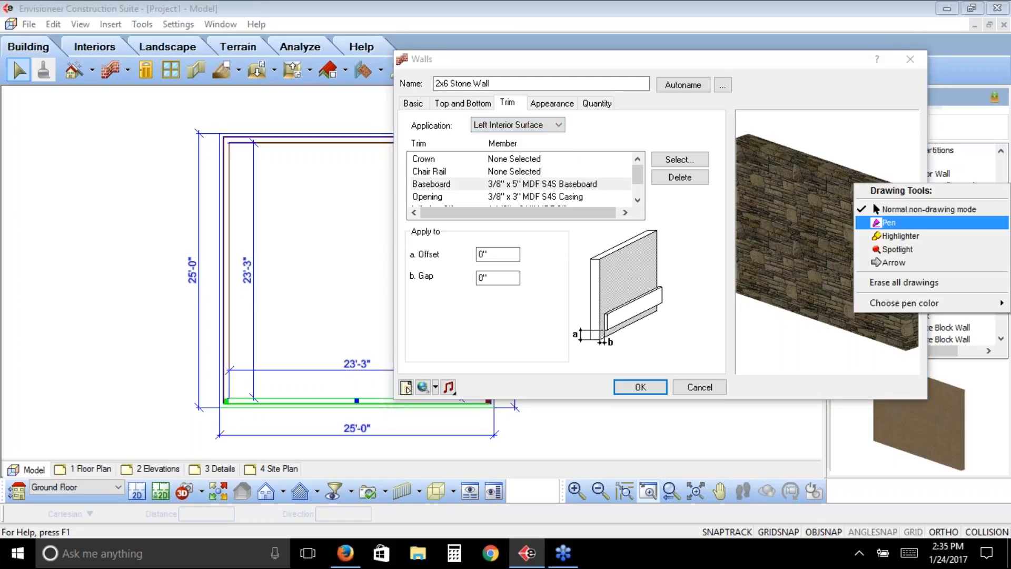
click(889, 223)
mouse_move(232, 391)
mouse_down()
mouse_move(214, 404)
mouse_move(229, 414)
mouse_move(232, 393)
mouse_move(353, 402)
mouse_move(347, 411)
mouse_up()
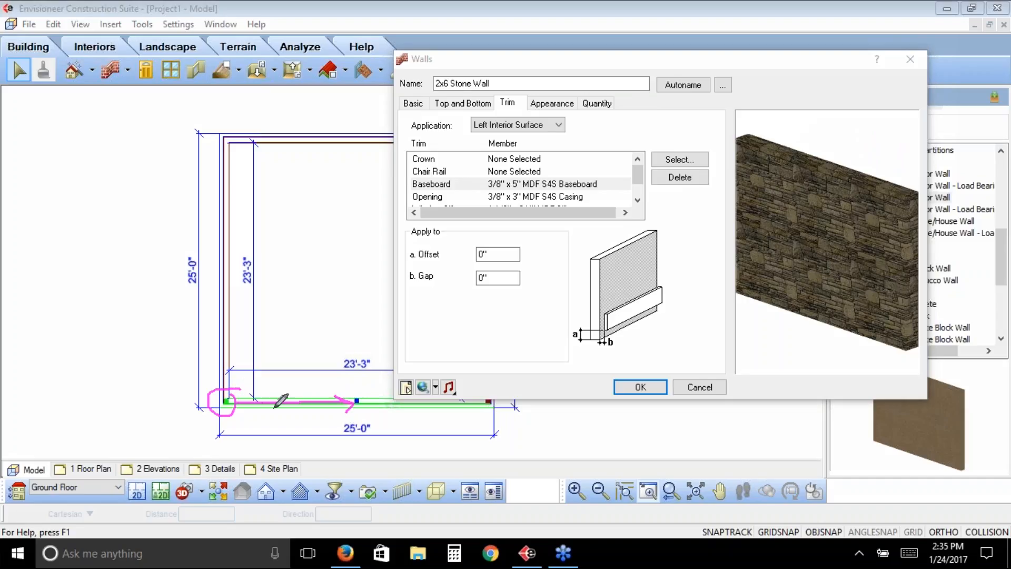
mouse_move(303, 379)
mouse_down()
mouse_move(289, 387)
mouse_move(278, 425)
mouse_move(269, 415)
mouse_up()
click(613, 244)
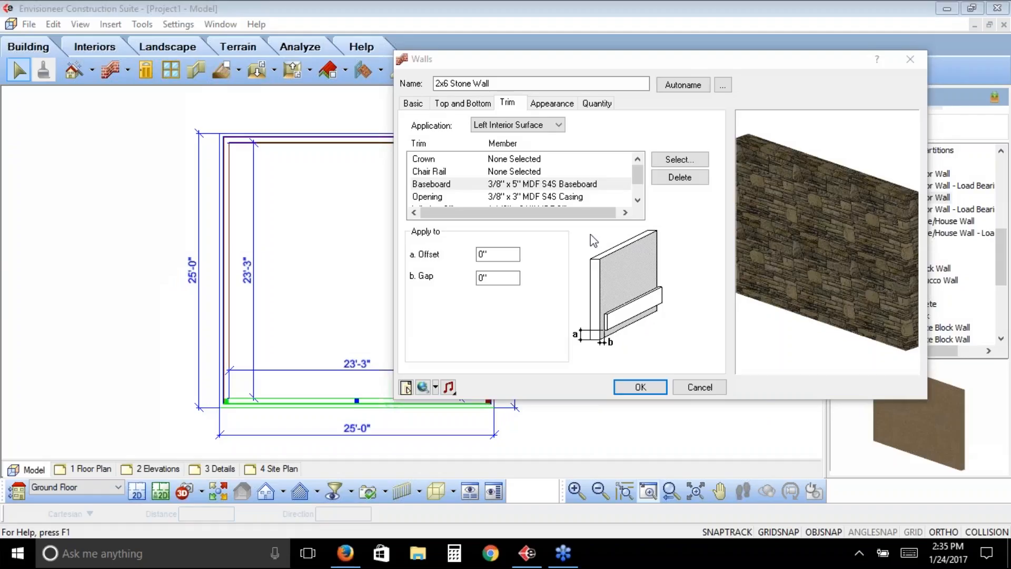
right_click(588, 166)
click(590, 171)
Preview the 5/8" x 5-9/16" MDF Baseboard among the catalog members for the left interior surface's crown trim, and leave without choosing one.
click(557, 126)
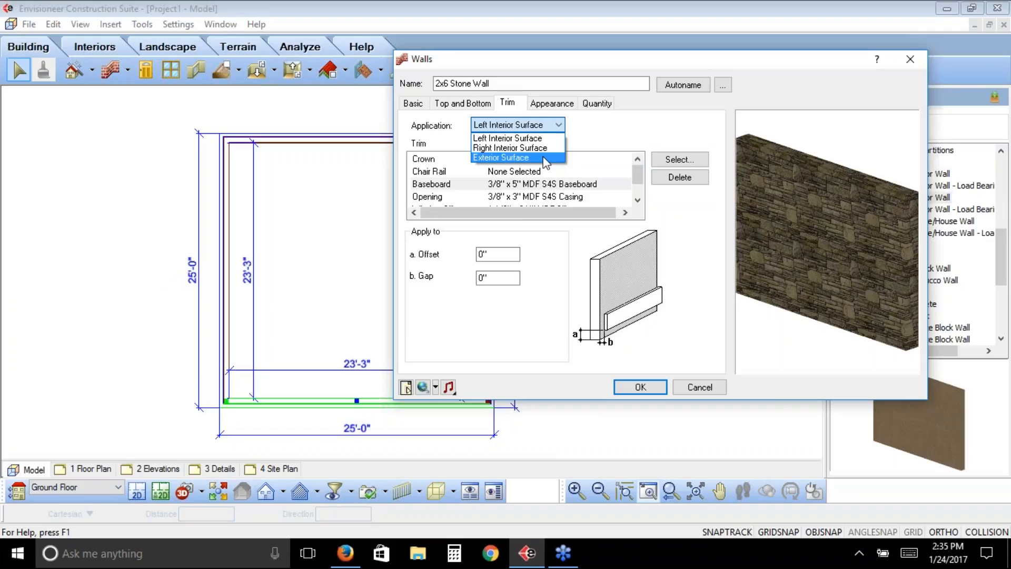
click(605, 133)
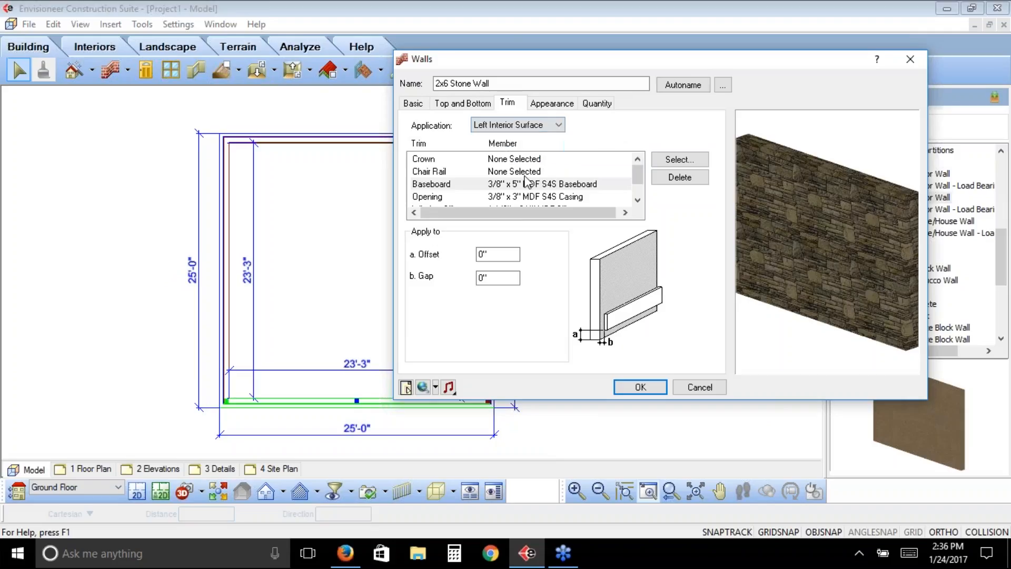
click(449, 160)
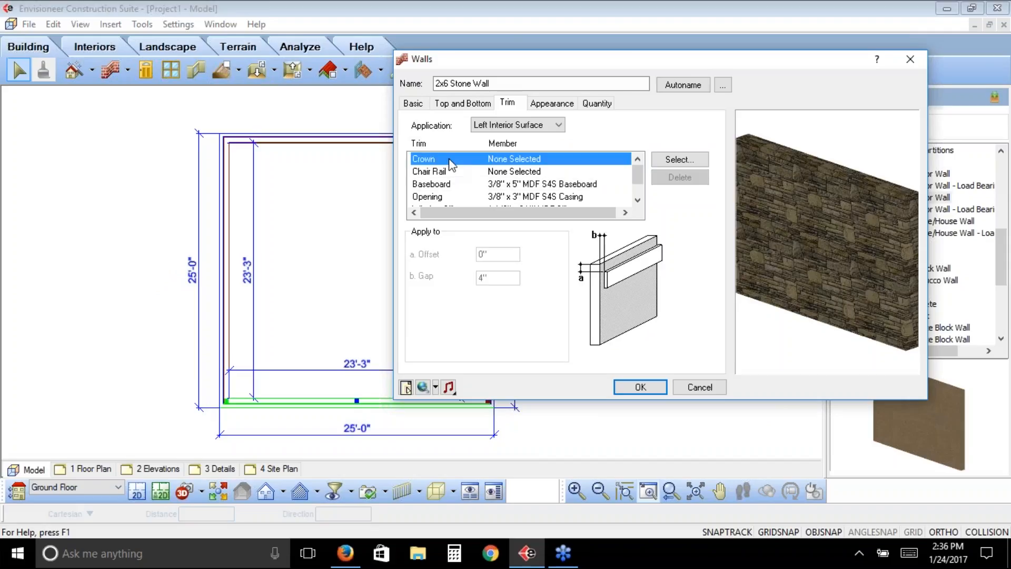
click(680, 159)
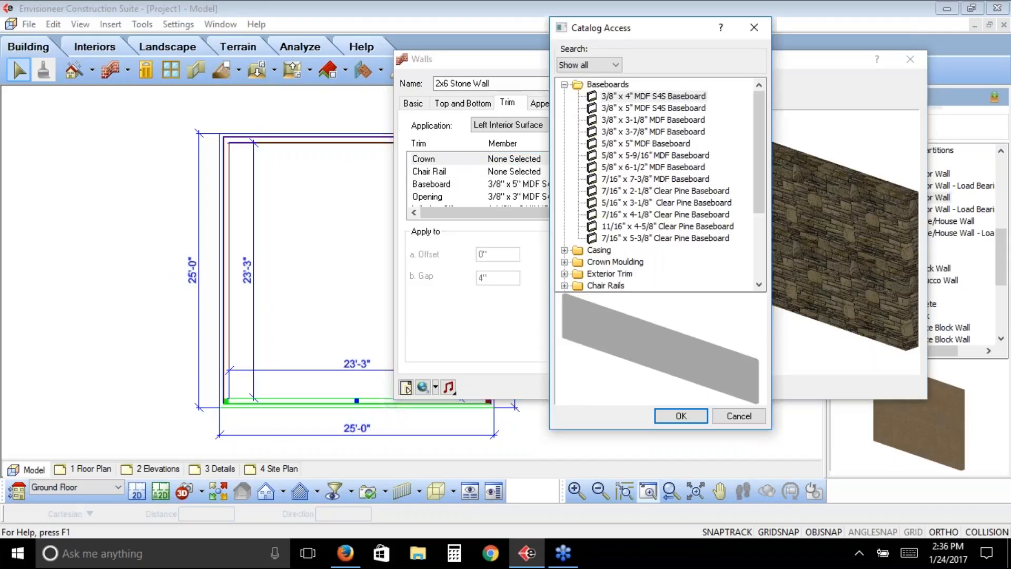
click(660, 156)
right_click(660, 157)
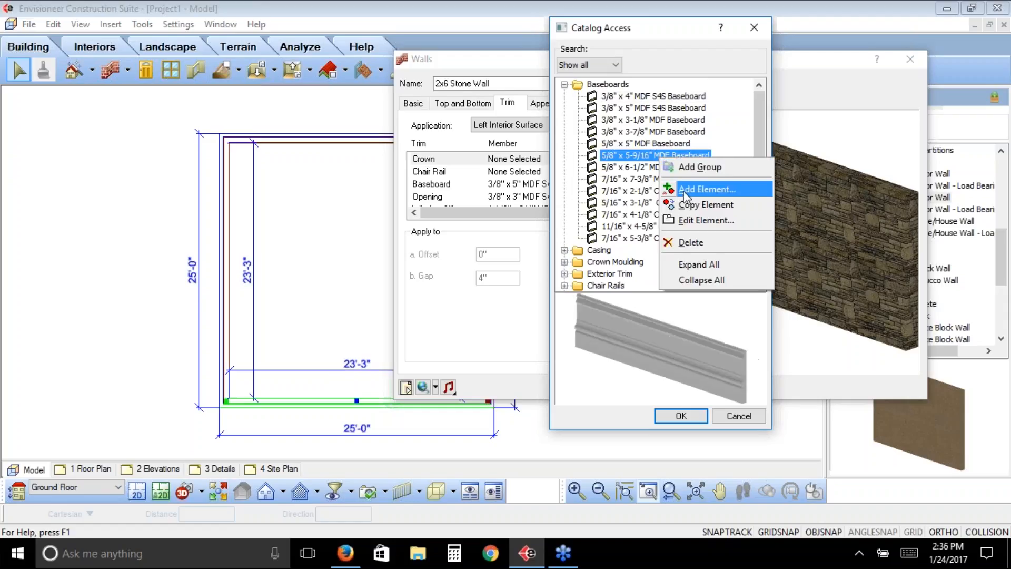
click(725, 62)
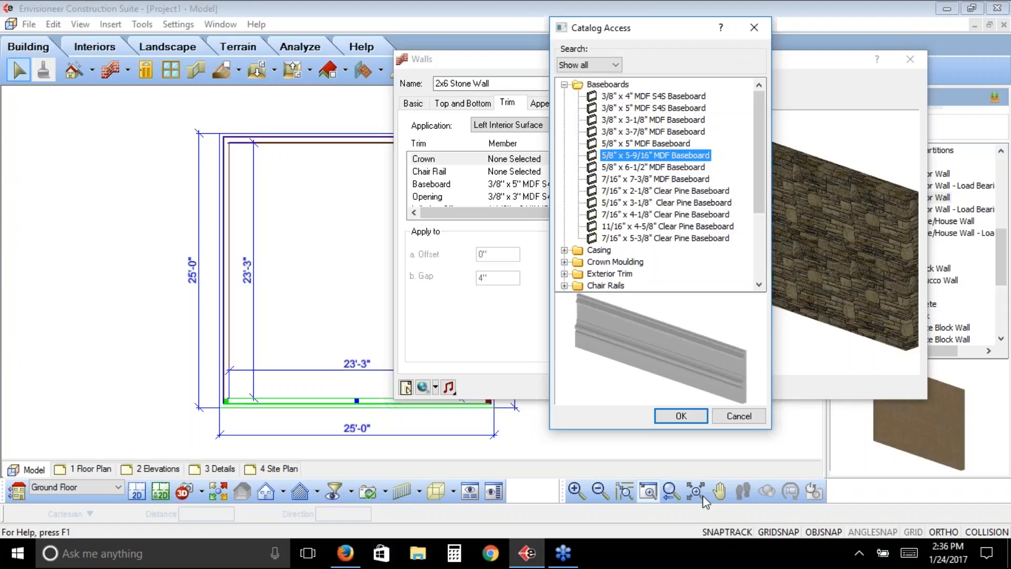
click(737, 416)
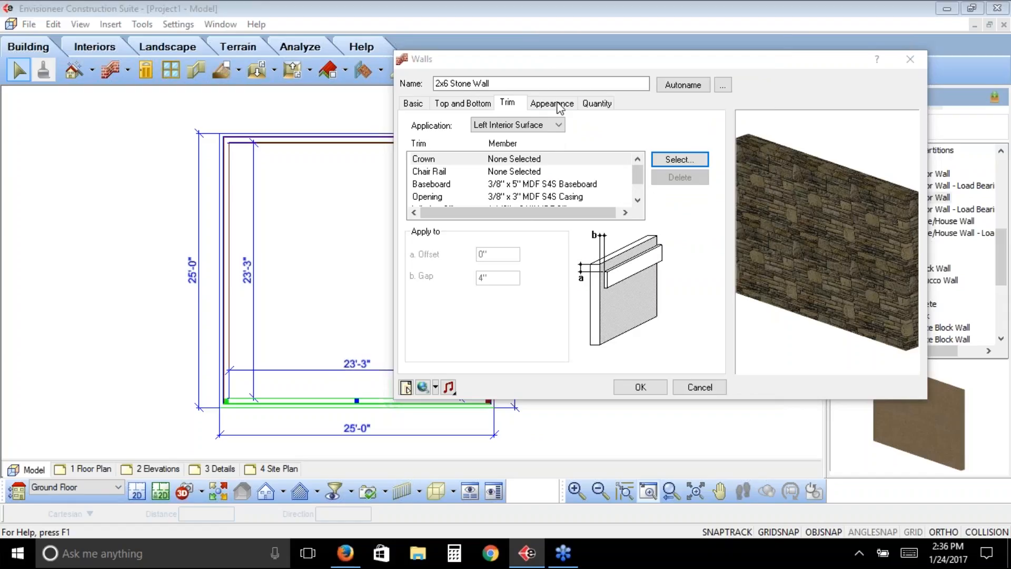
Change the material of the stone wall's exterior surface to Caramel Country Ledge Stone.
click(554, 103)
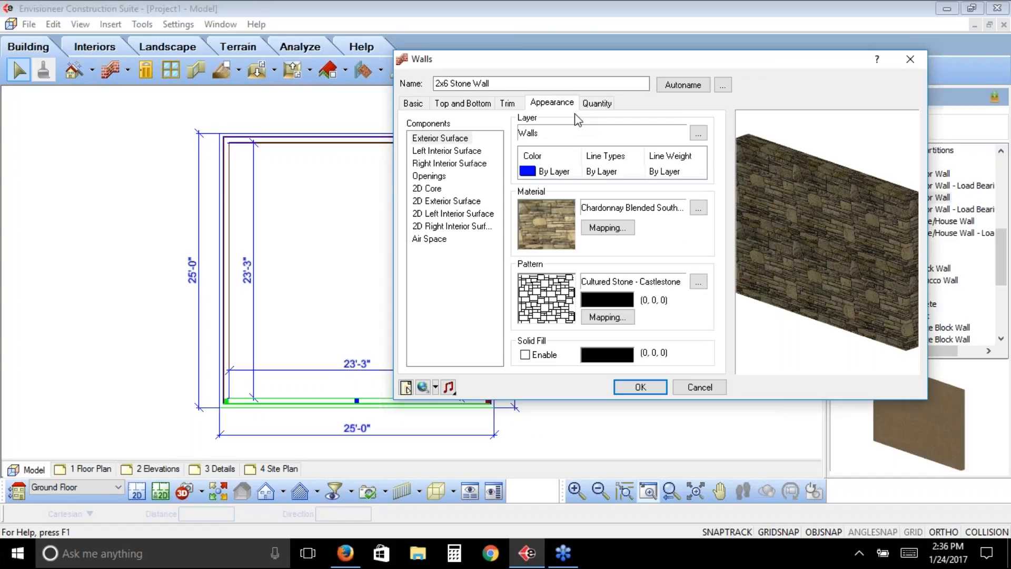
click(430, 139)
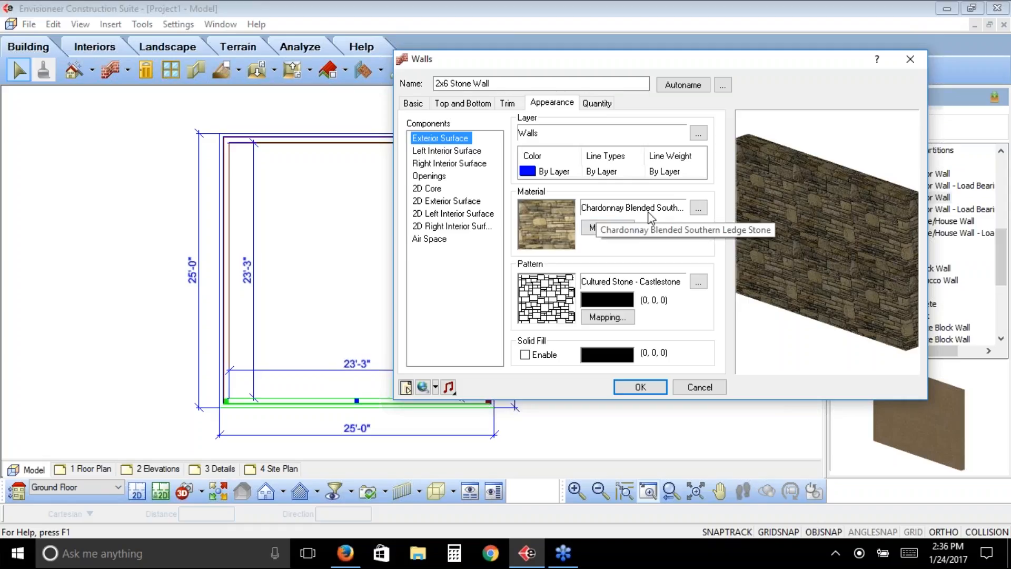
drag(837, 227, 754, 196)
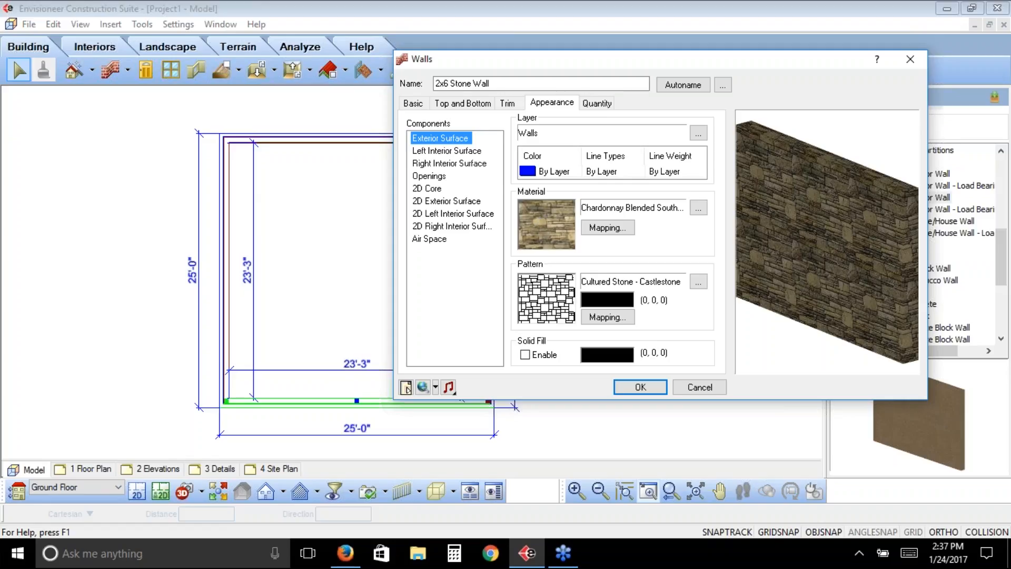
click(552, 223)
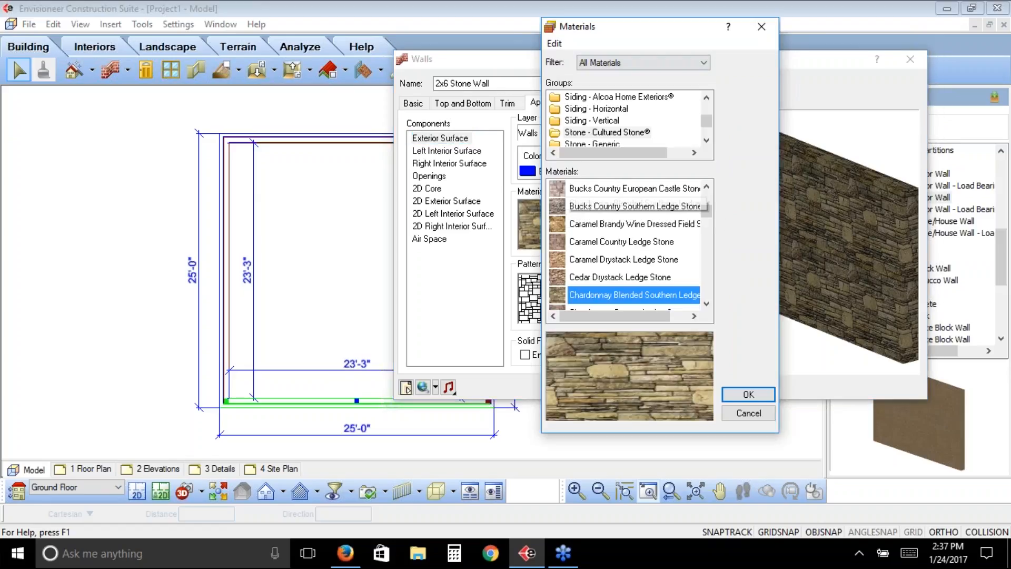
click(610, 242)
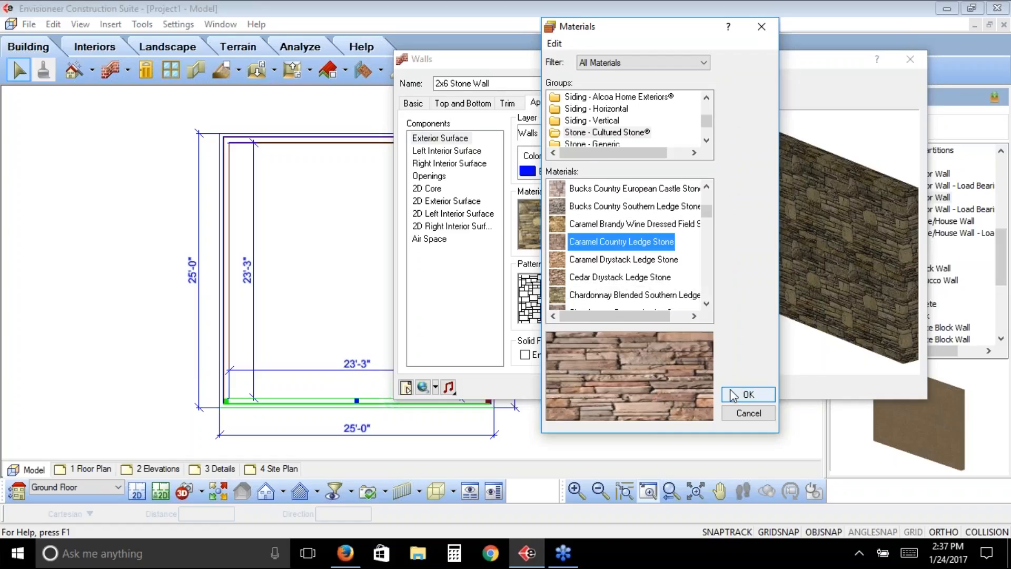
click(748, 394)
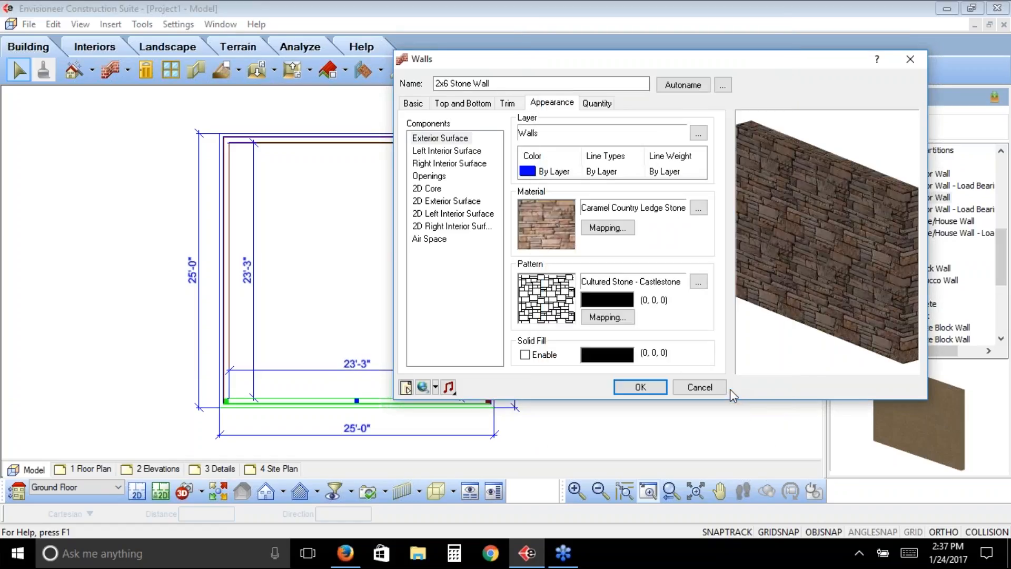
Examine the appearance settings of the wall's exterior surface, left and right interior surfaces, openings and 2D core.
click(450, 139)
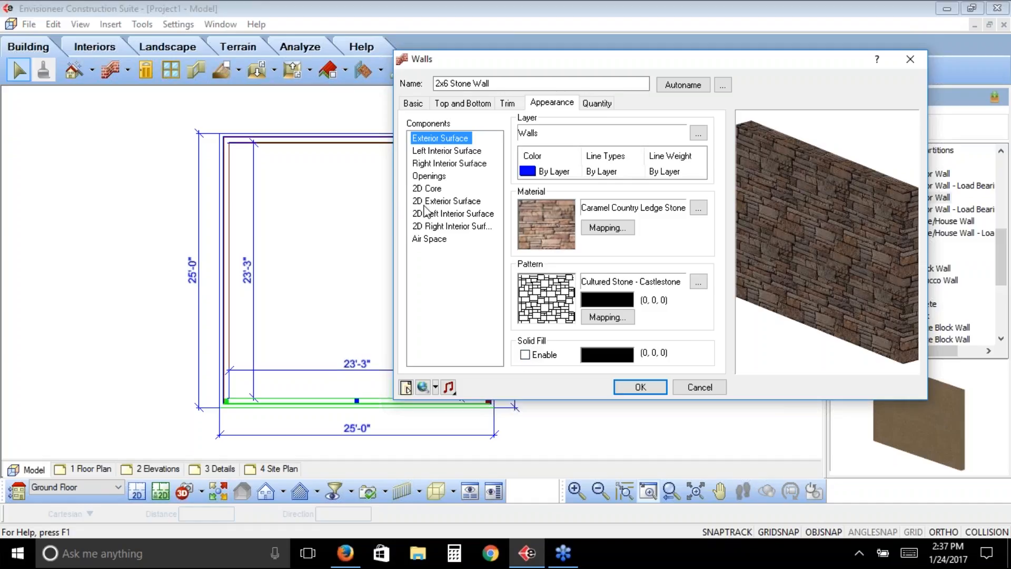
click(425, 151)
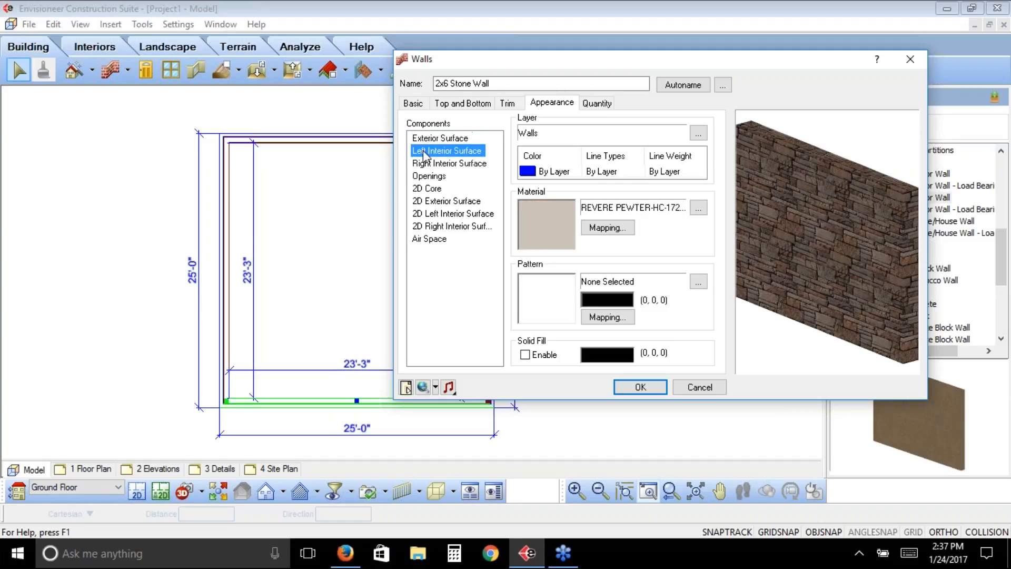
click(424, 164)
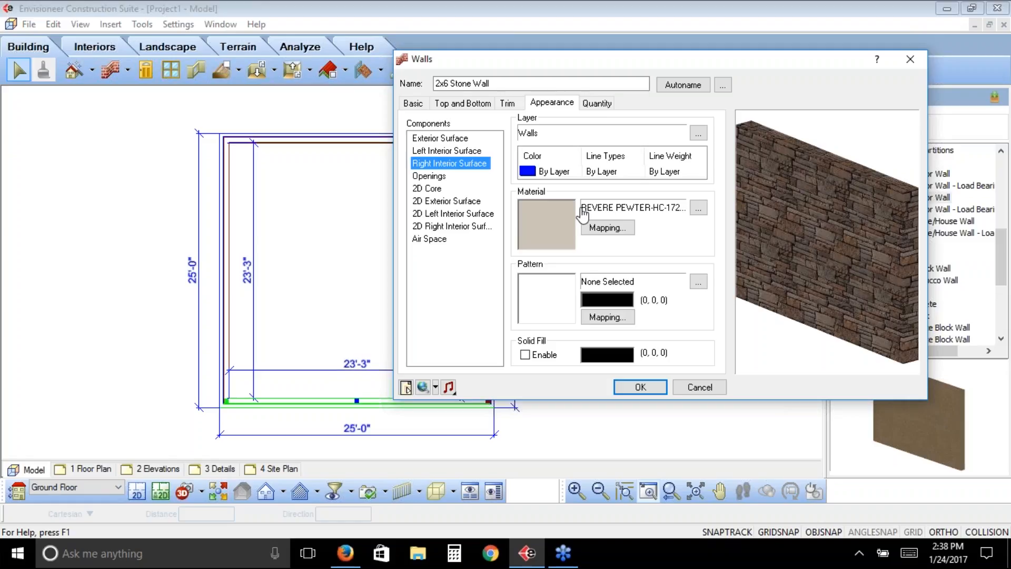
click(422, 177)
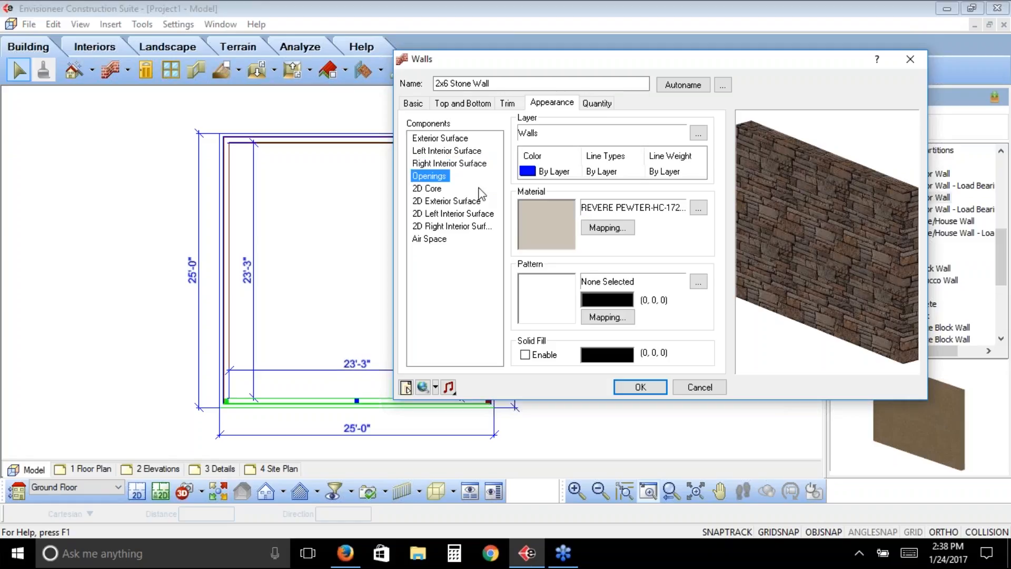
key(Down)
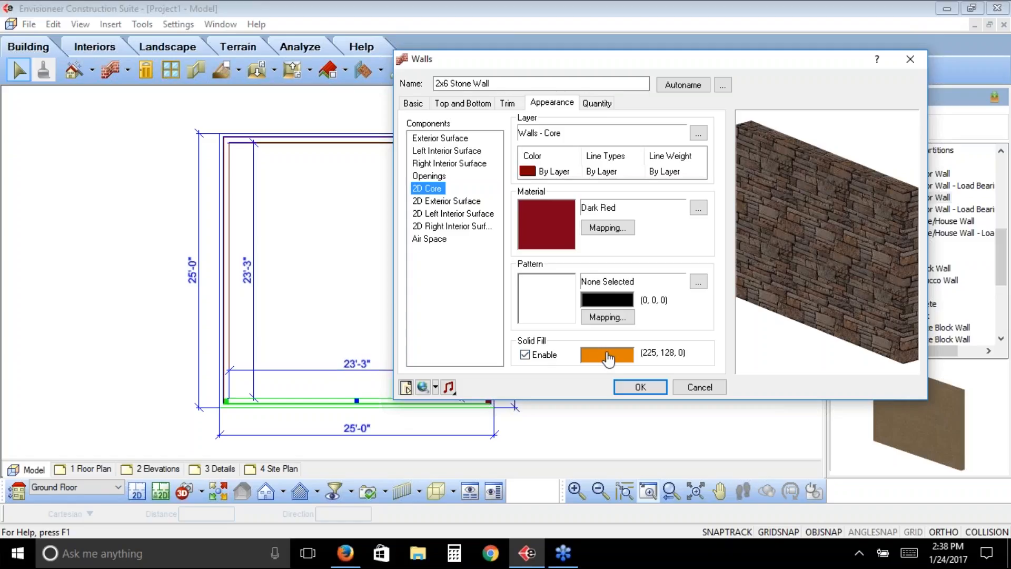
Compare the layer, pattern and solid fill settings of the wall's 2D exterior, left interior, right interior and core components.
click(443, 203)
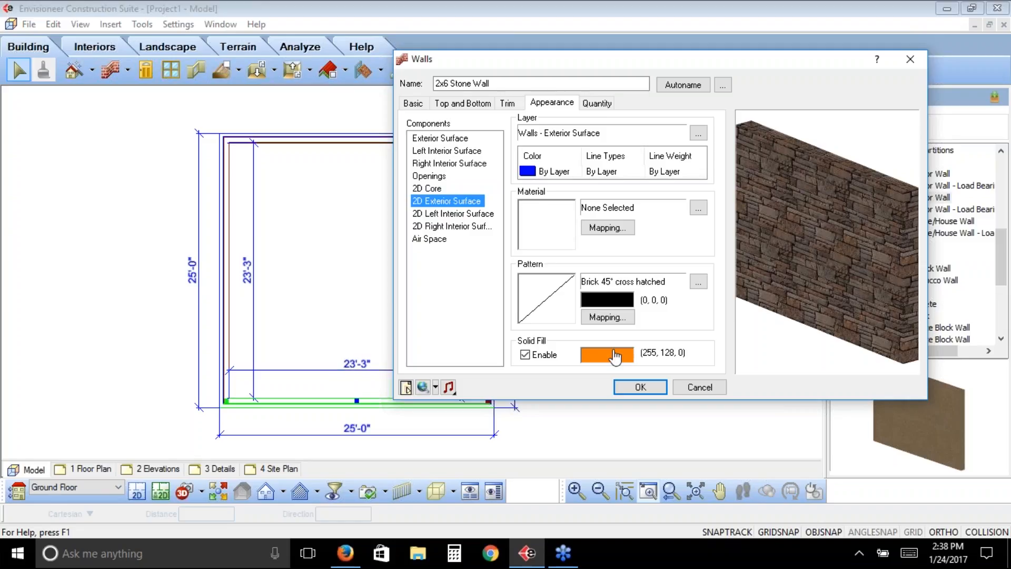
click(457, 213)
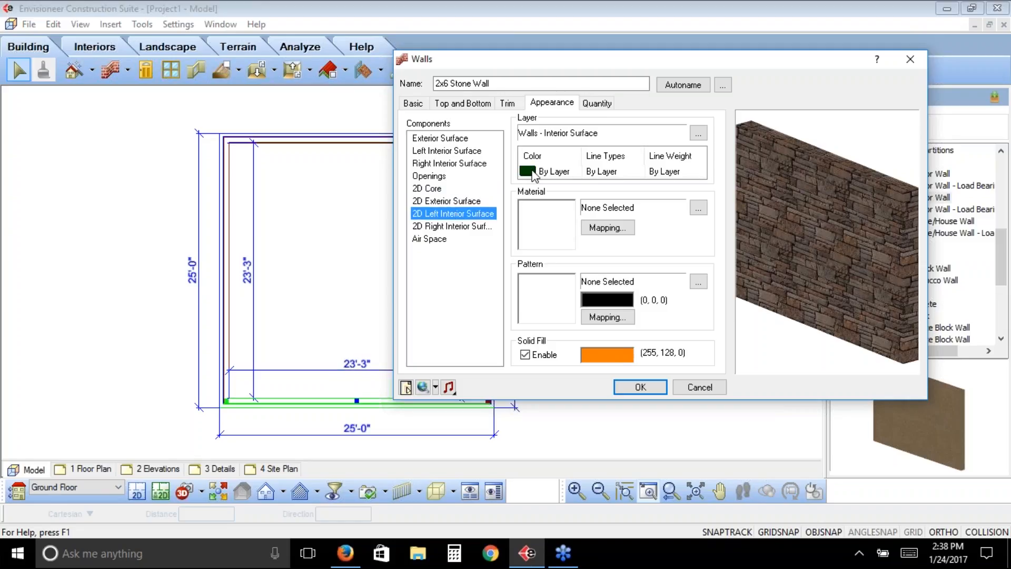
click(442, 227)
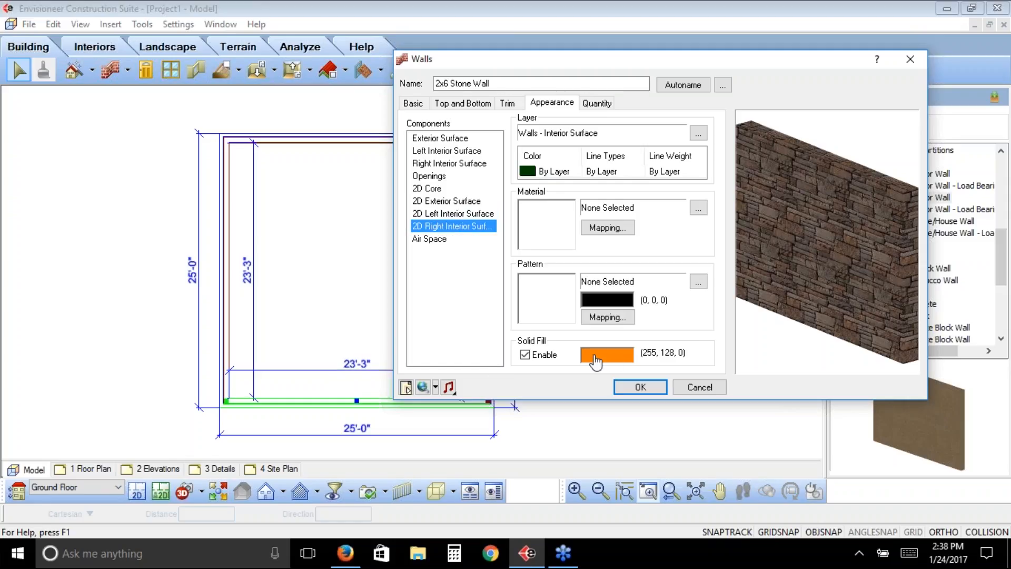
click(441, 212)
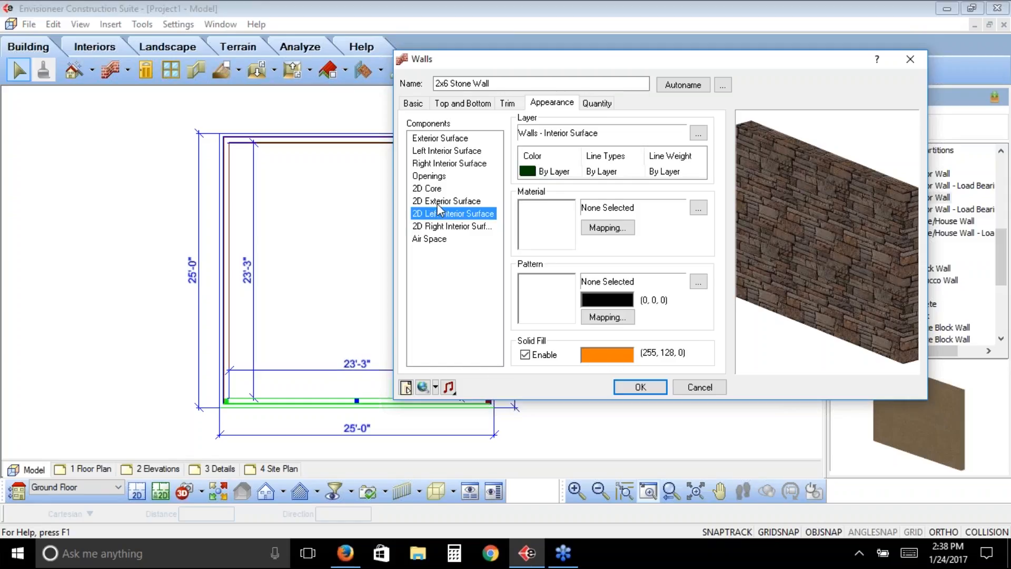
click(446, 200)
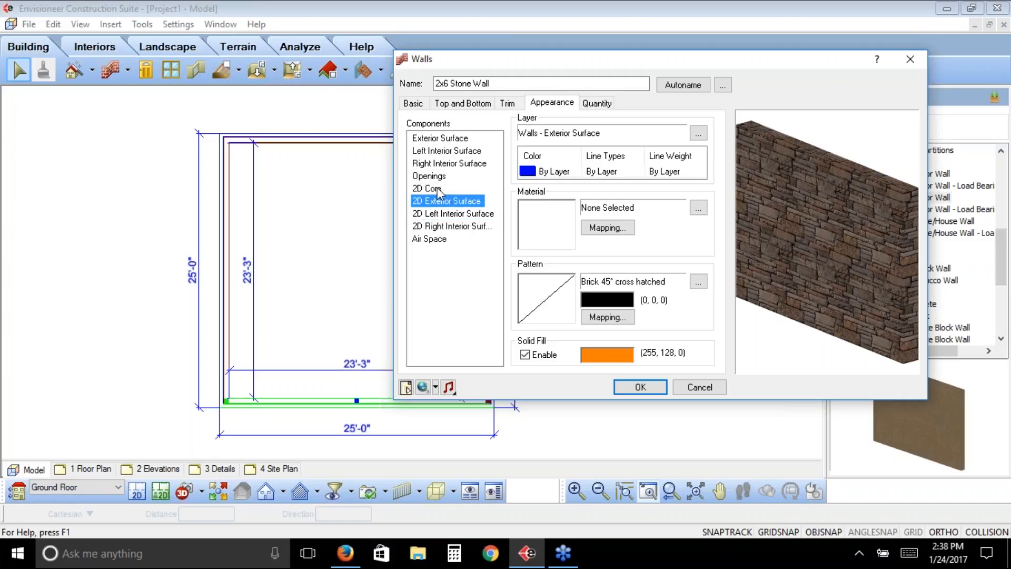
click(437, 188)
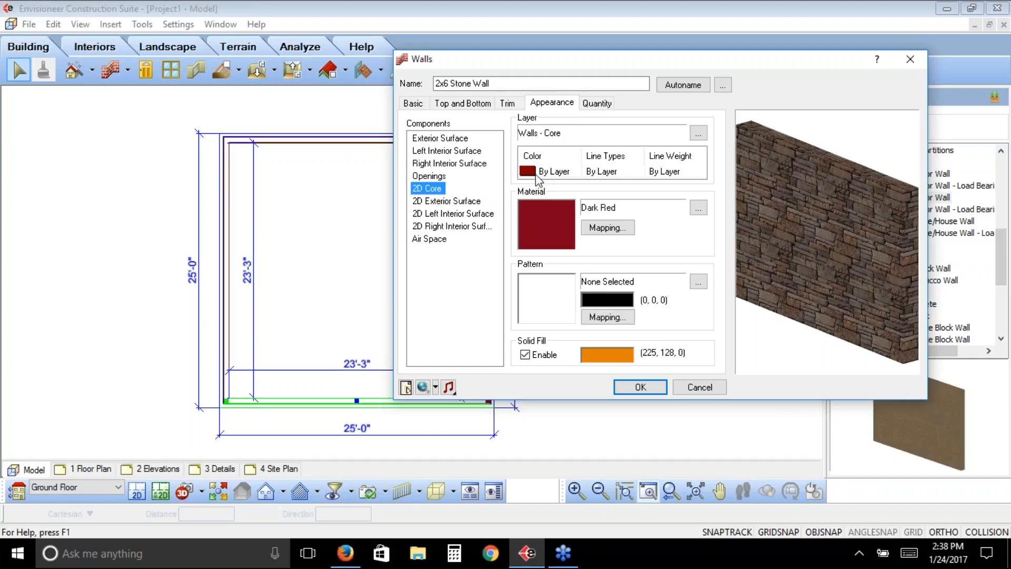
Review the stone wall's quantity data and assemblies, and return through its other property categories to the basic settings.
click(597, 104)
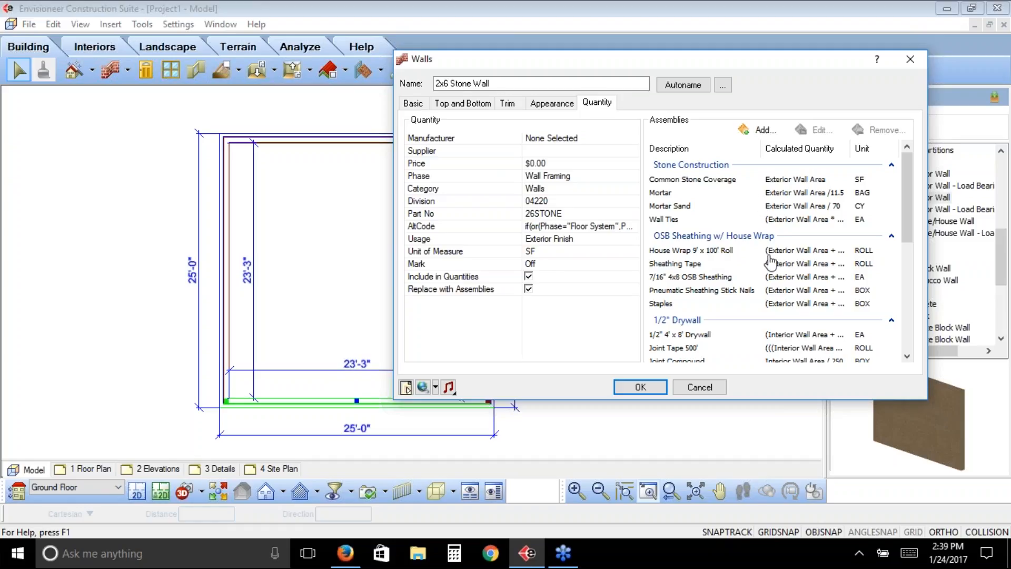
click(449, 103)
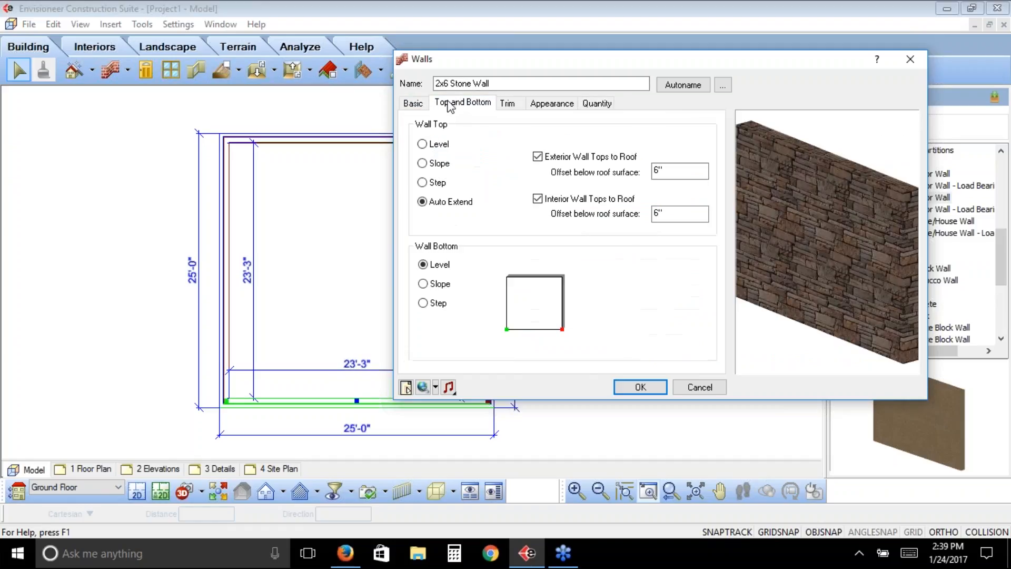
click(506, 104)
click(542, 104)
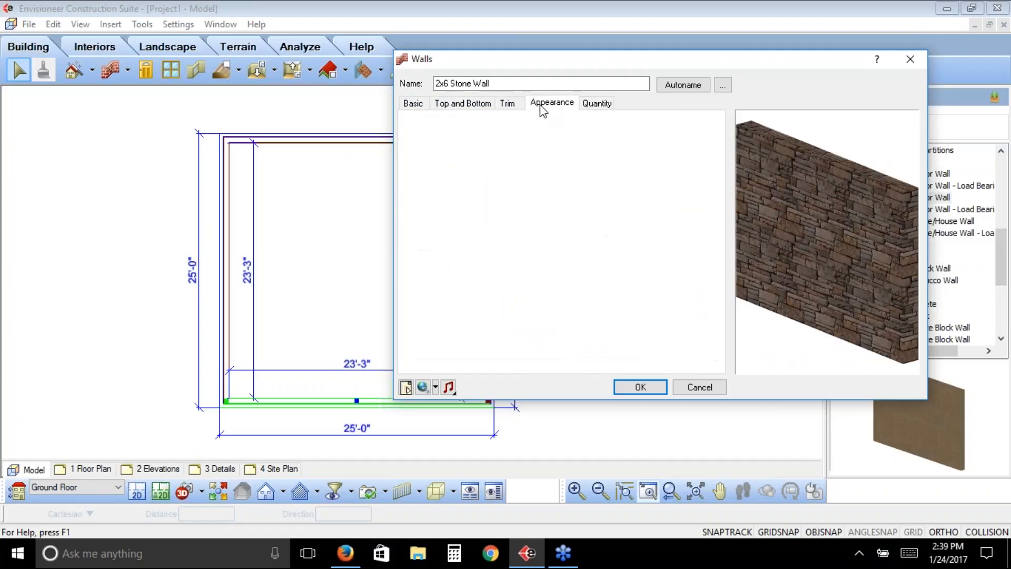
click(413, 104)
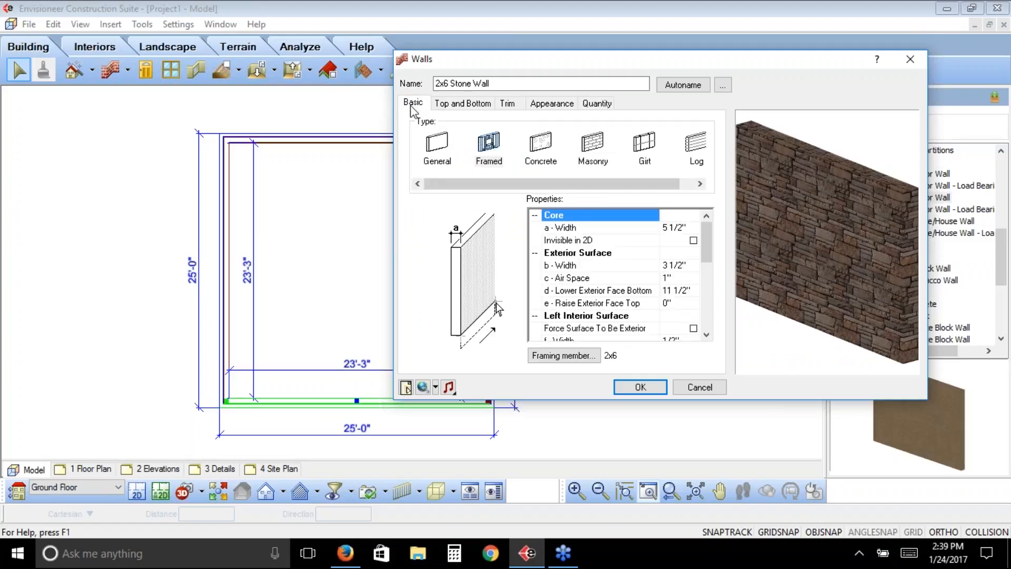
Review the stone wall's top and bottom, trim, appearance and quantity settings, and leave its properties without making changes.
click(458, 104)
click(506, 105)
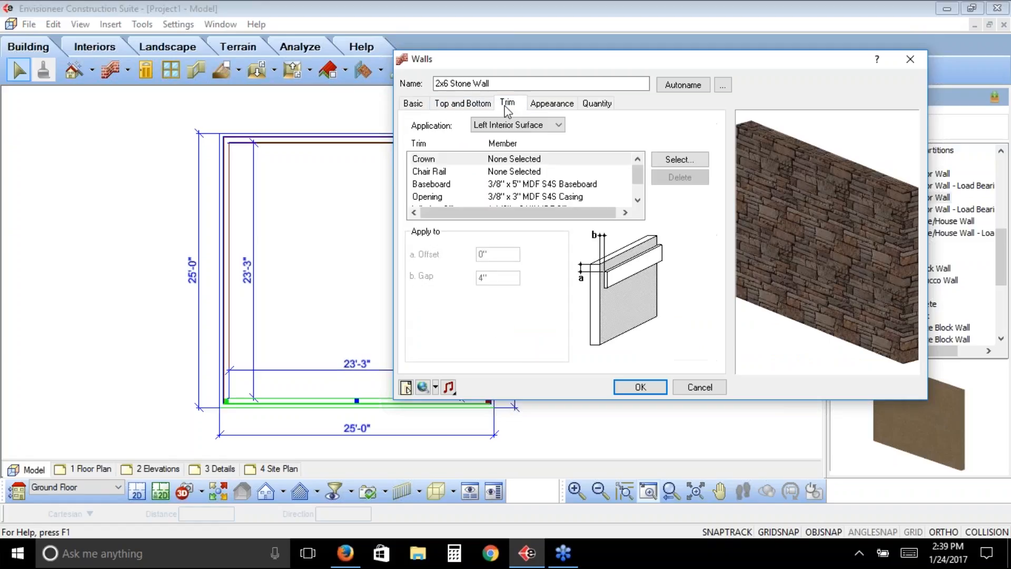
click(561, 105)
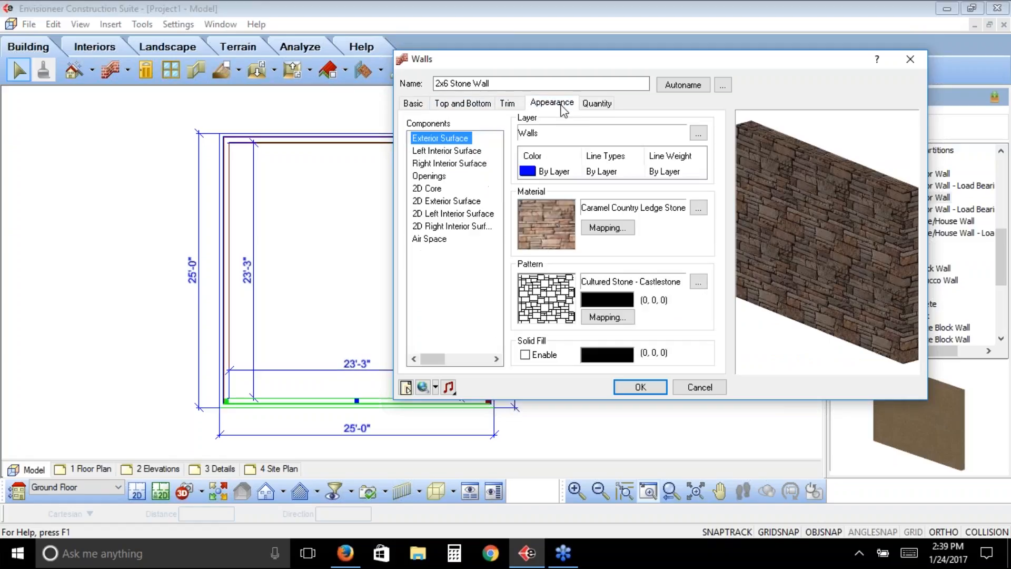
click(594, 103)
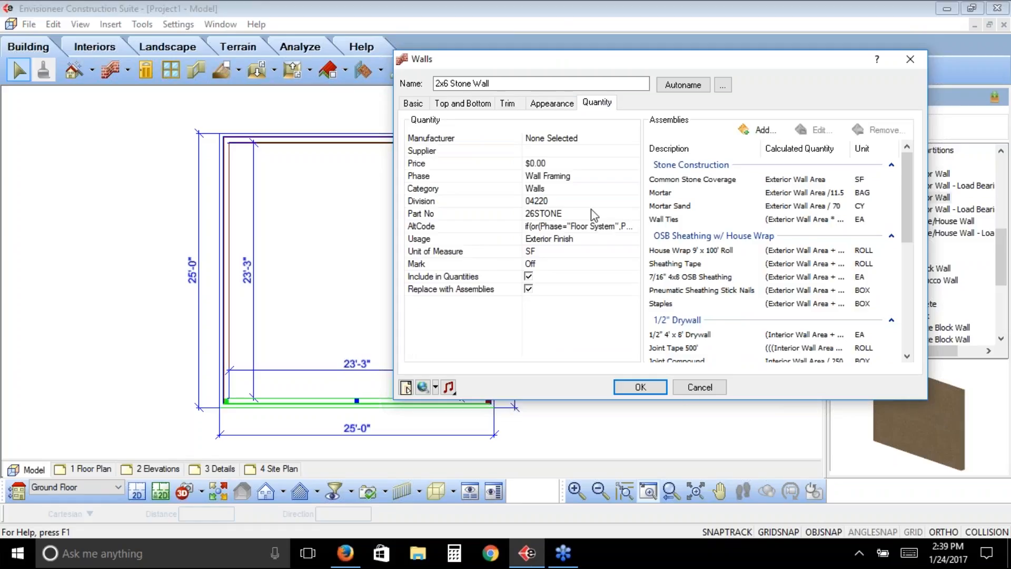
click(694, 389)
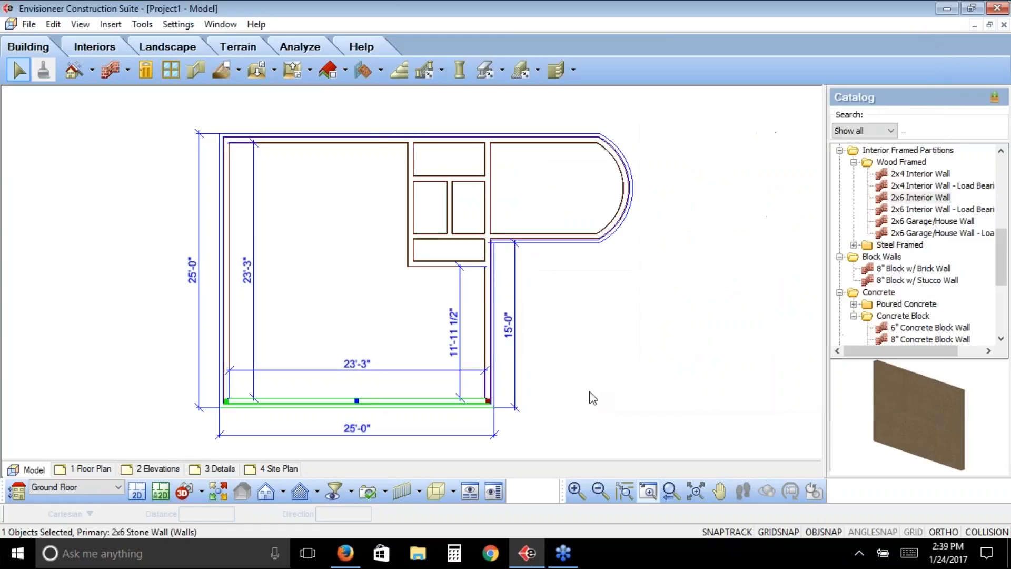
click(590, 392)
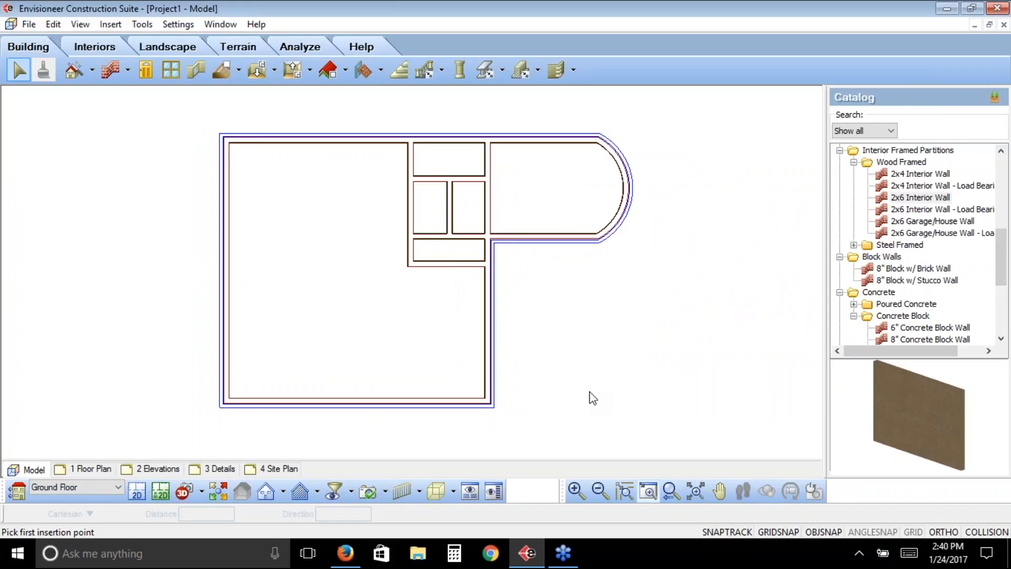
click(127, 71)
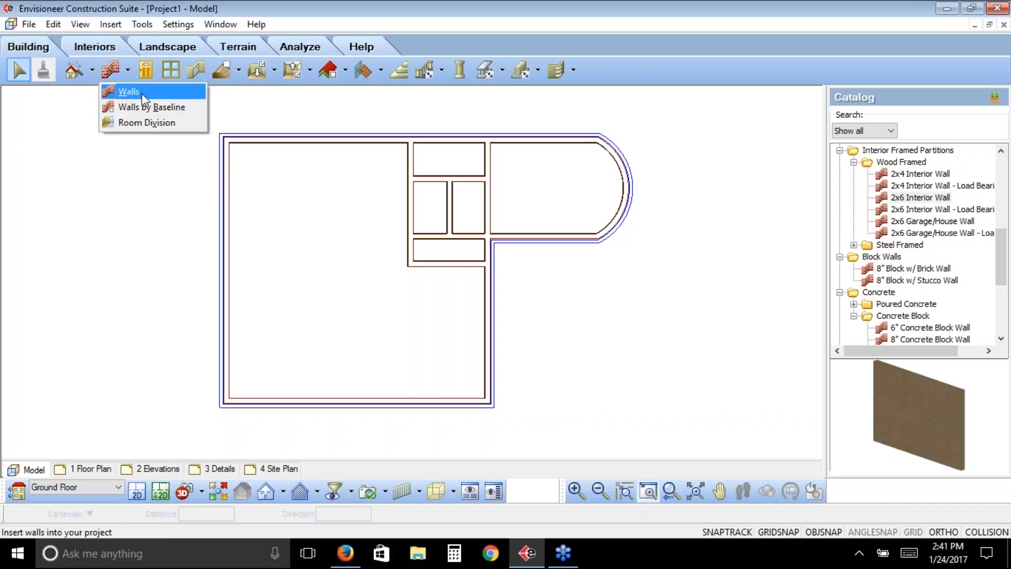
click(781, 65)
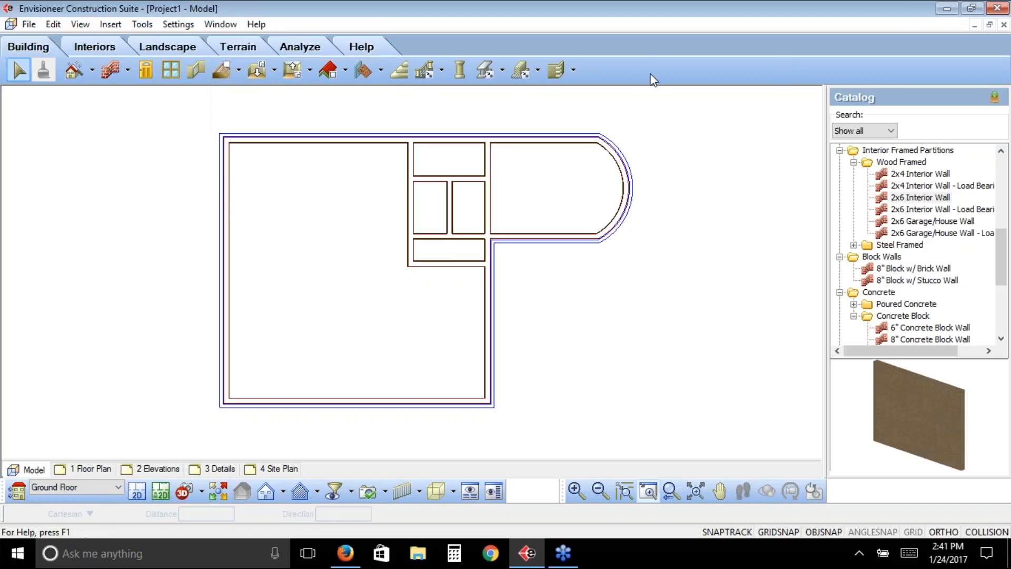
click(902, 199)
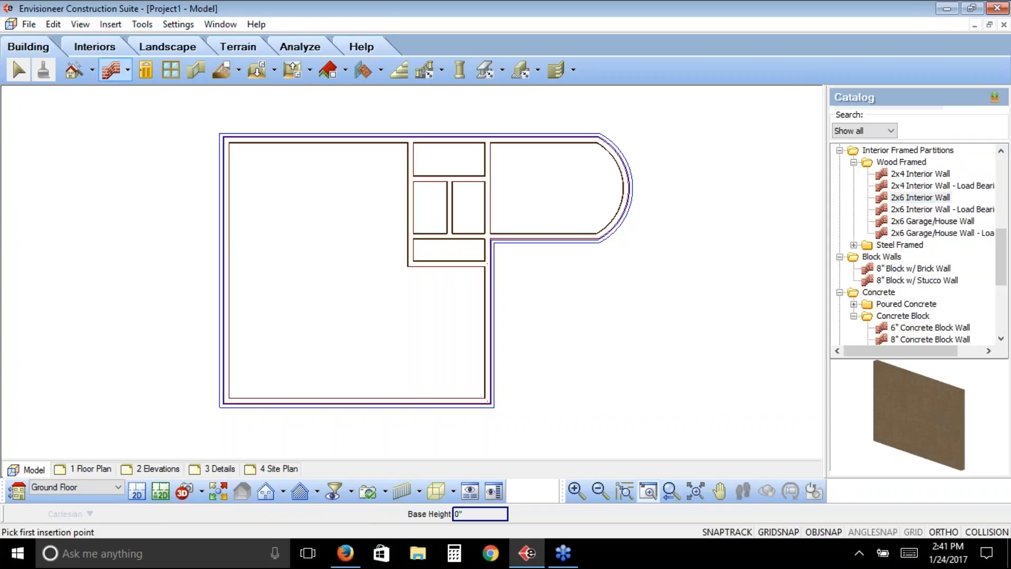
right_click(410, 264)
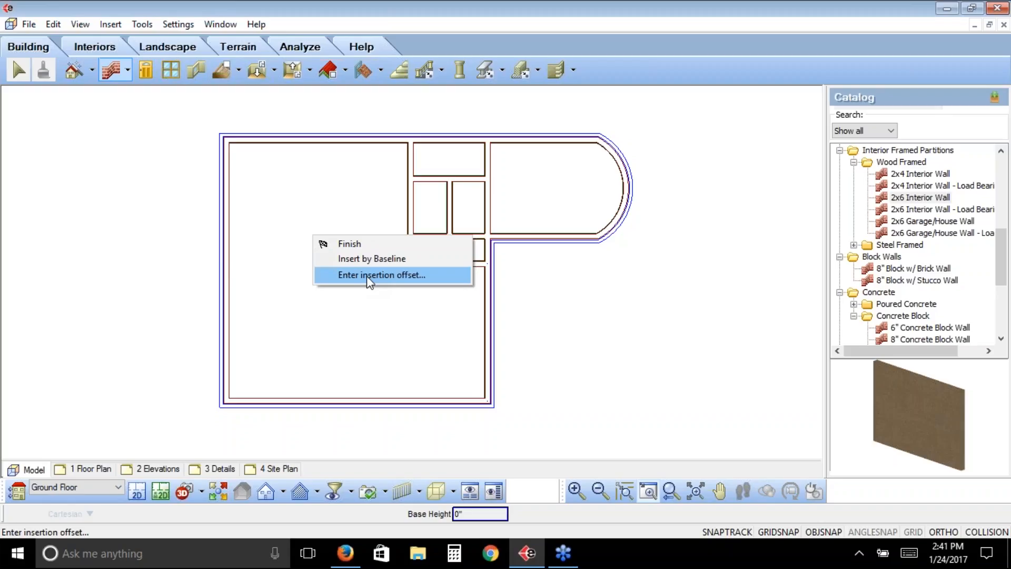
click(684, 282)
right_click(681, 291)
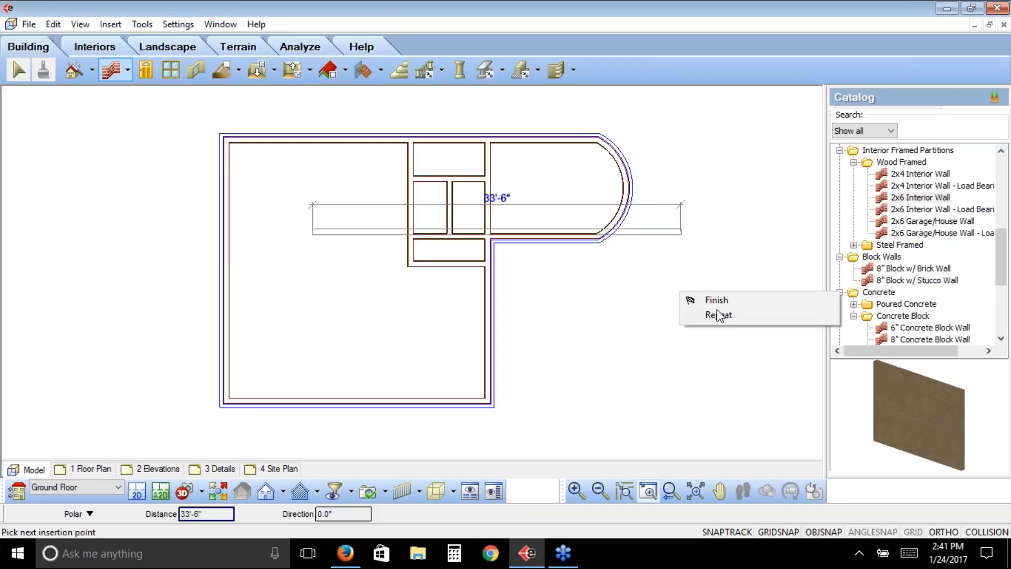
click(719, 314)
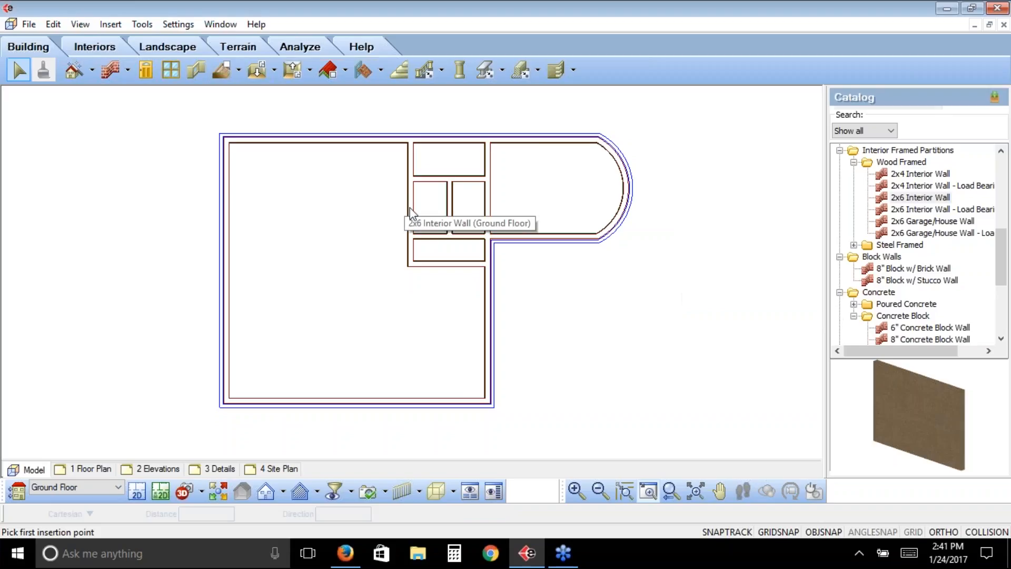
right_click(379, 208)
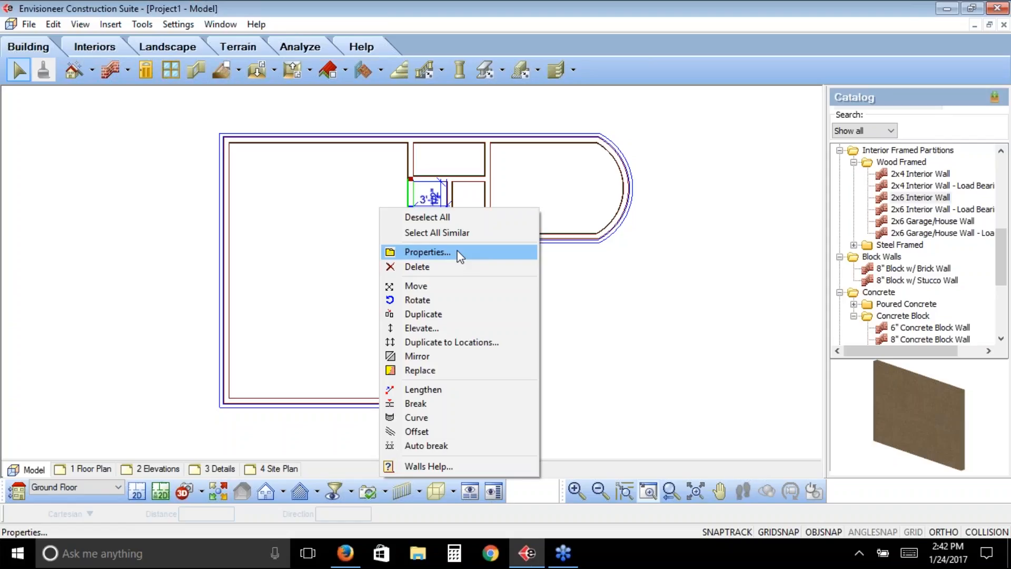
click(735, 174)
click(1000, 120)
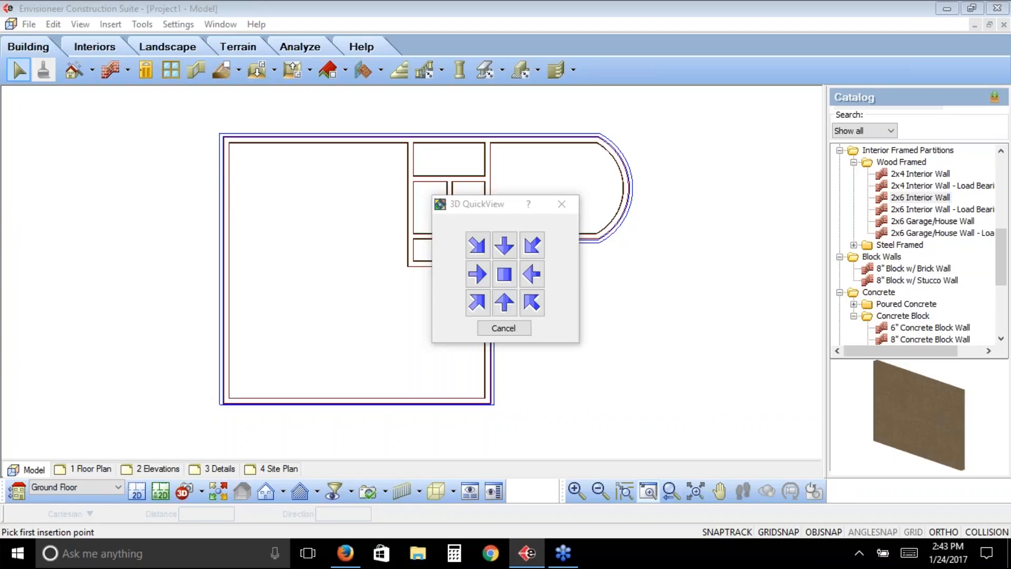
click(507, 328)
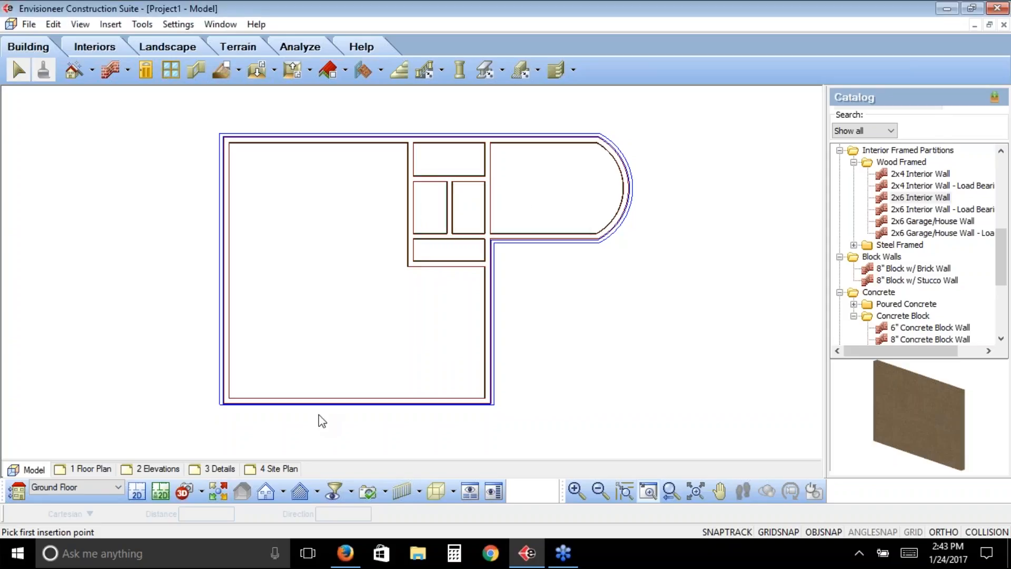
Replace the lower 25-foot exterior wall with the 2 x 6 Cement Board Panel and inspect its corner with the stone wall.
right_click(287, 404)
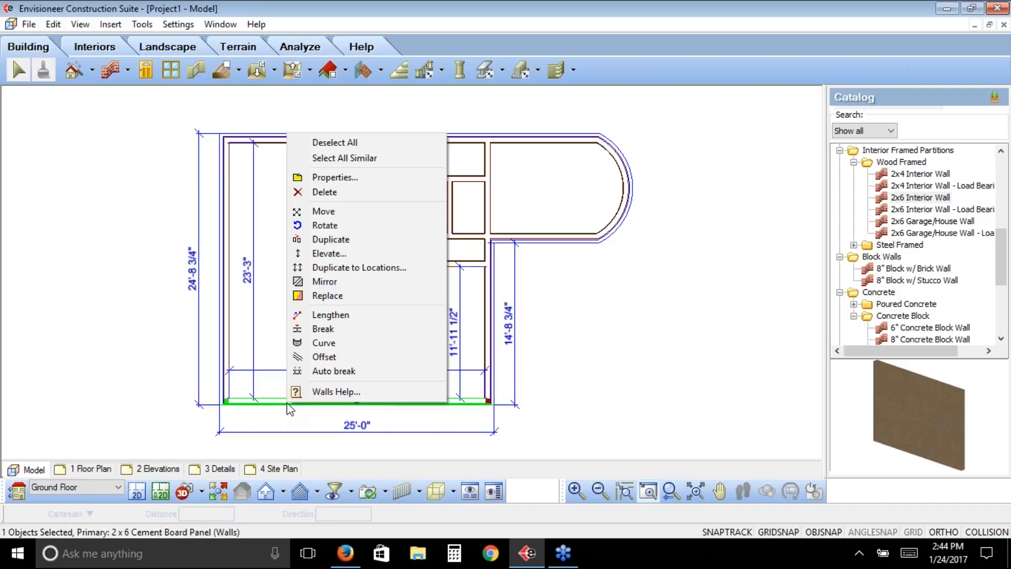
click(337, 296)
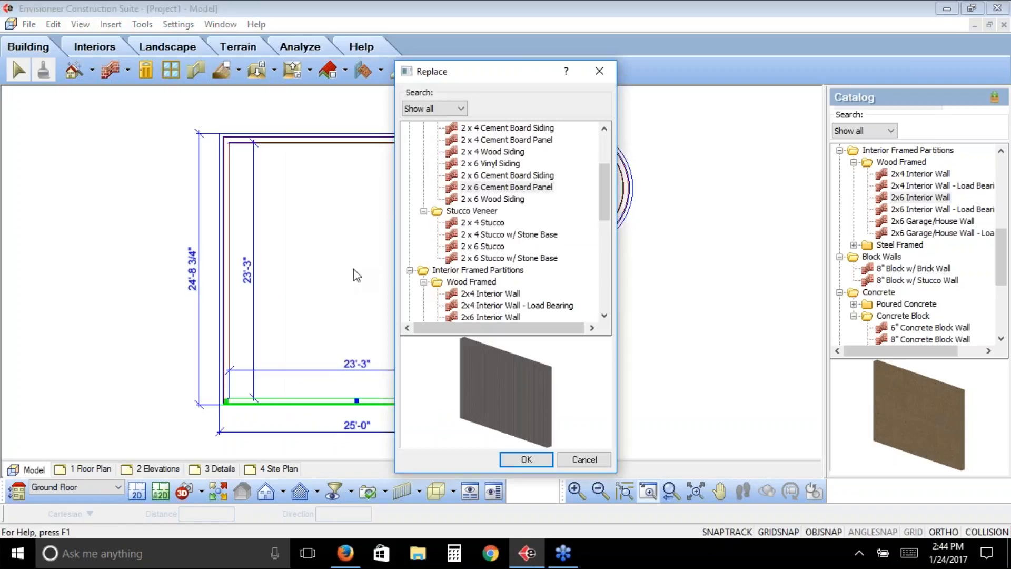
click(511, 187)
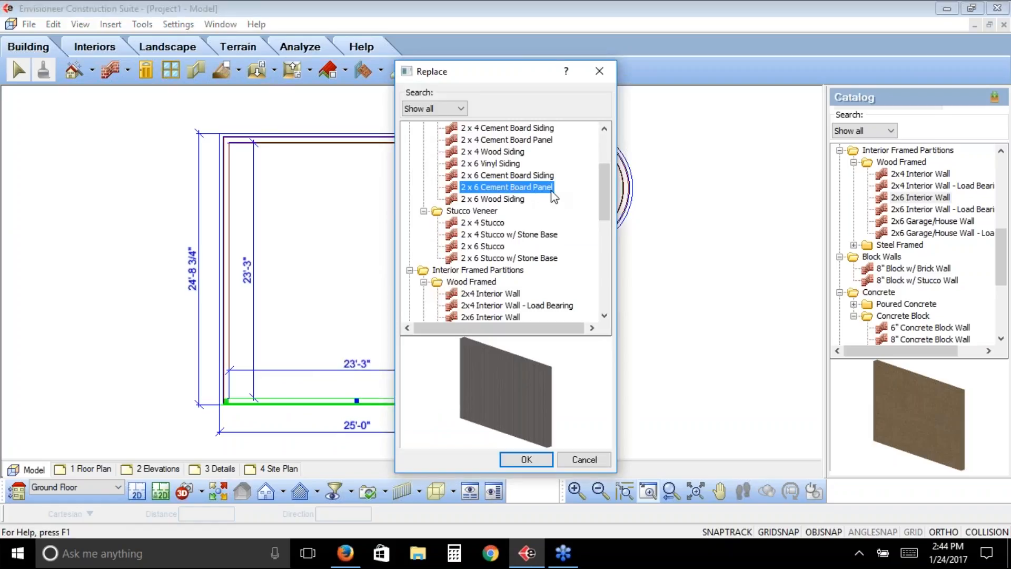
click(526, 459)
click(445, 419)
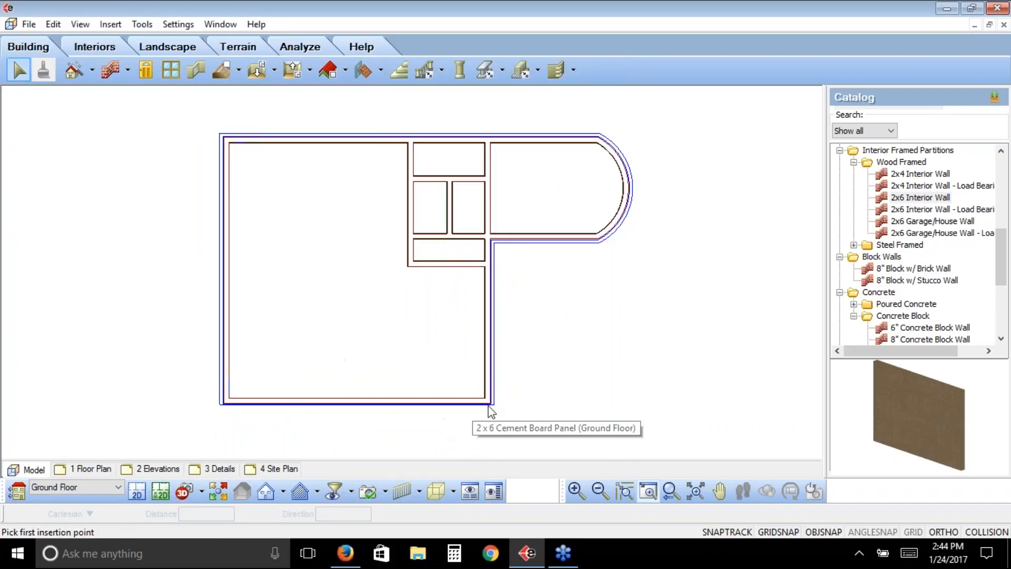
click(648, 491)
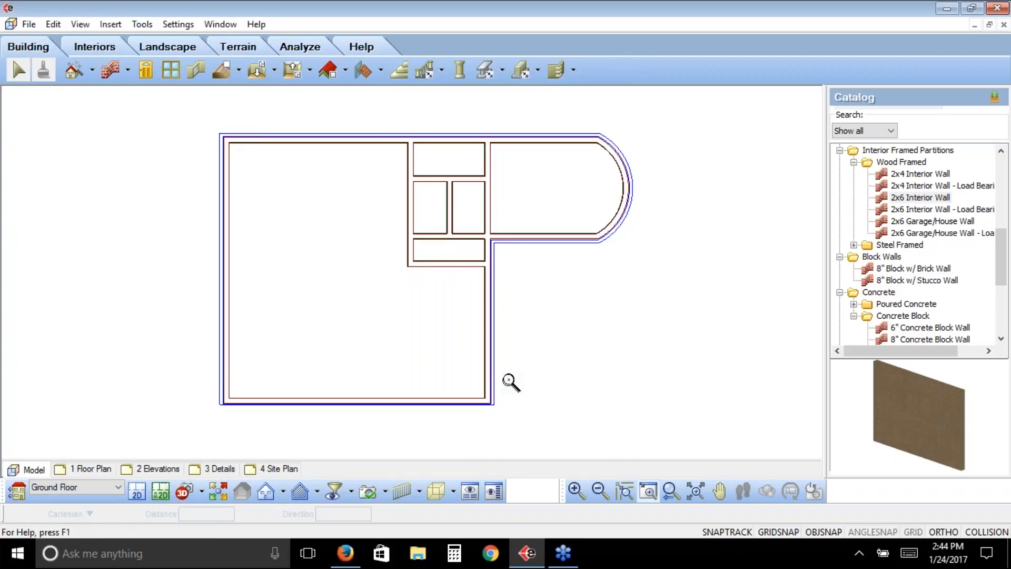
drag(509, 380, 461, 416)
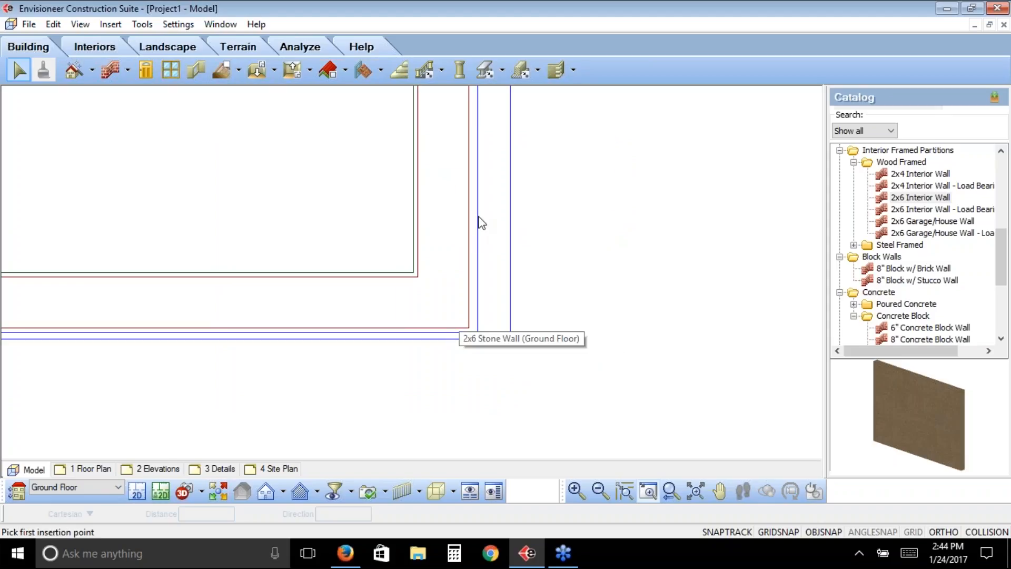
click(671, 491)
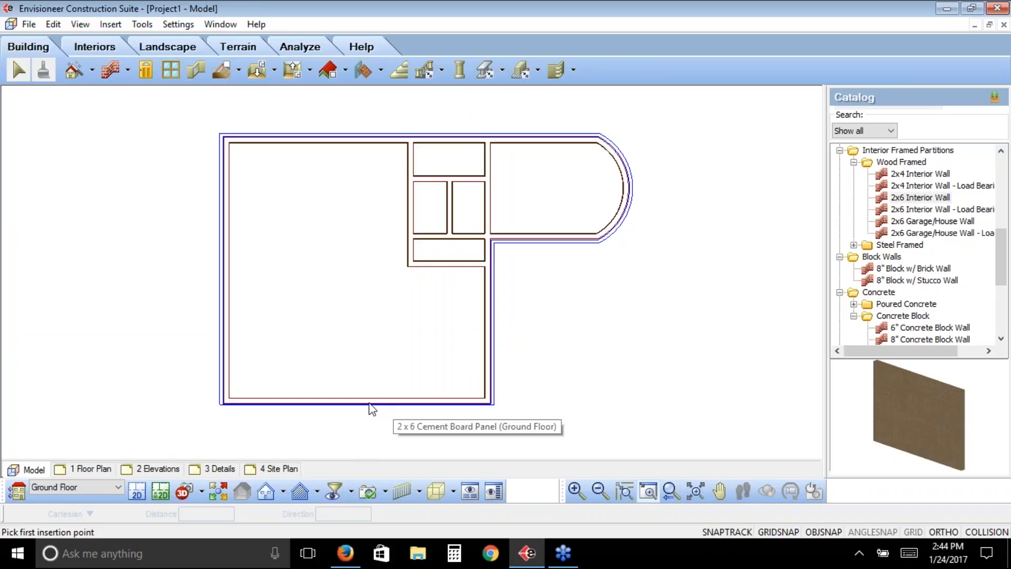
Assign the 48" Stone Base from Masonry Base as custom trim on the exterior surface of the lower cement board panel wall.
click(369, 404)
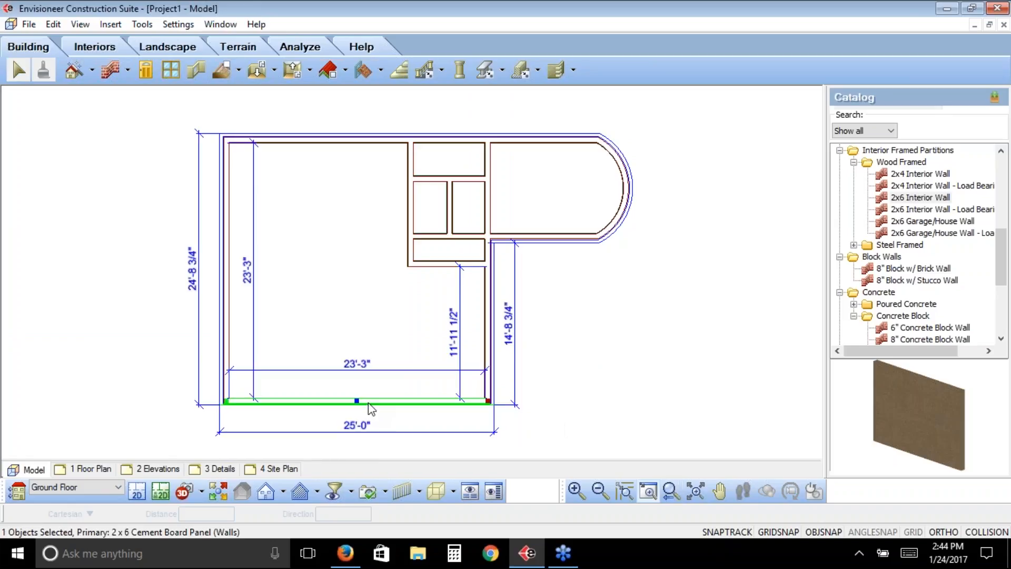
right_click(368, 402)
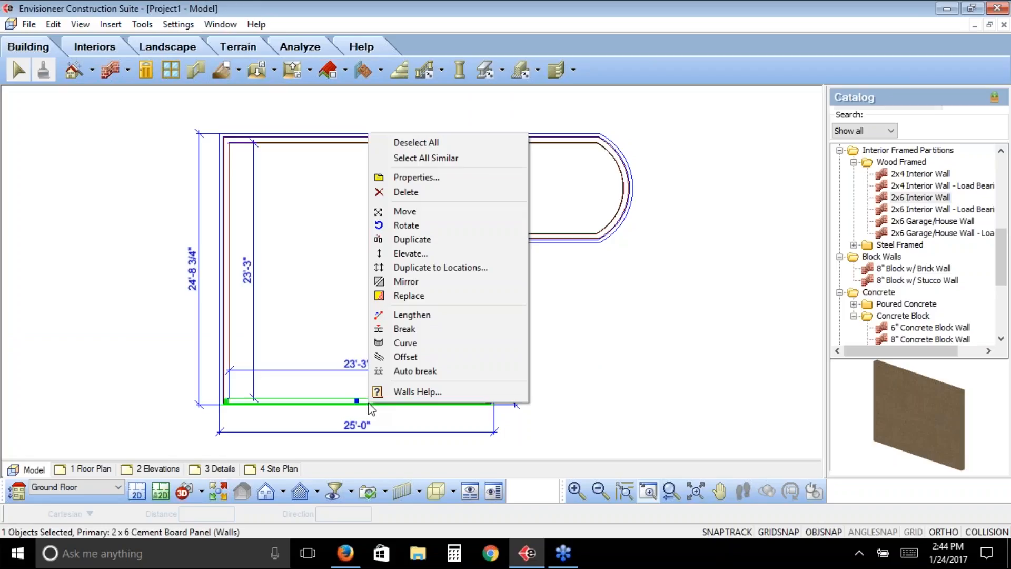
click(420, 177)
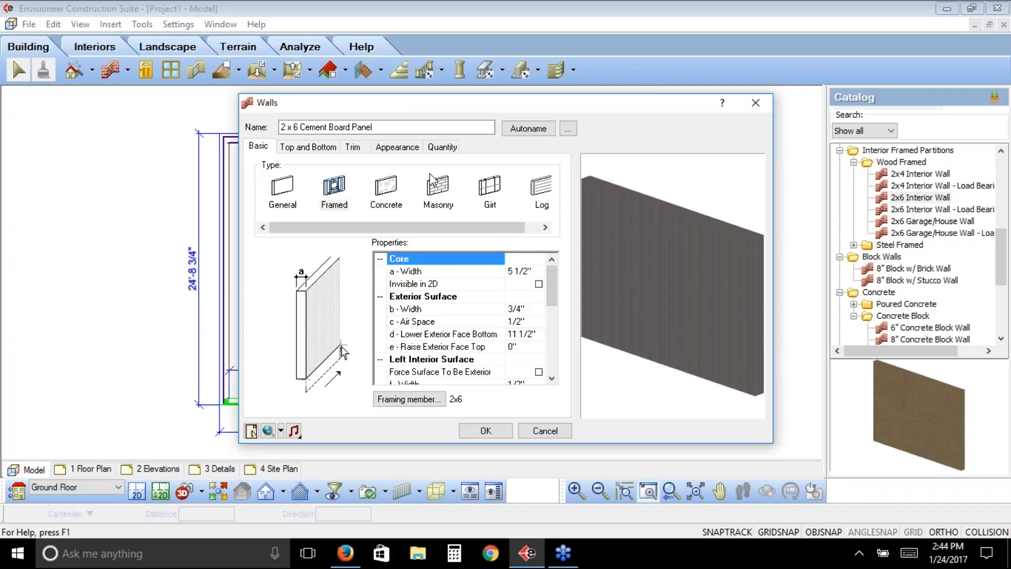
click(354, 148)
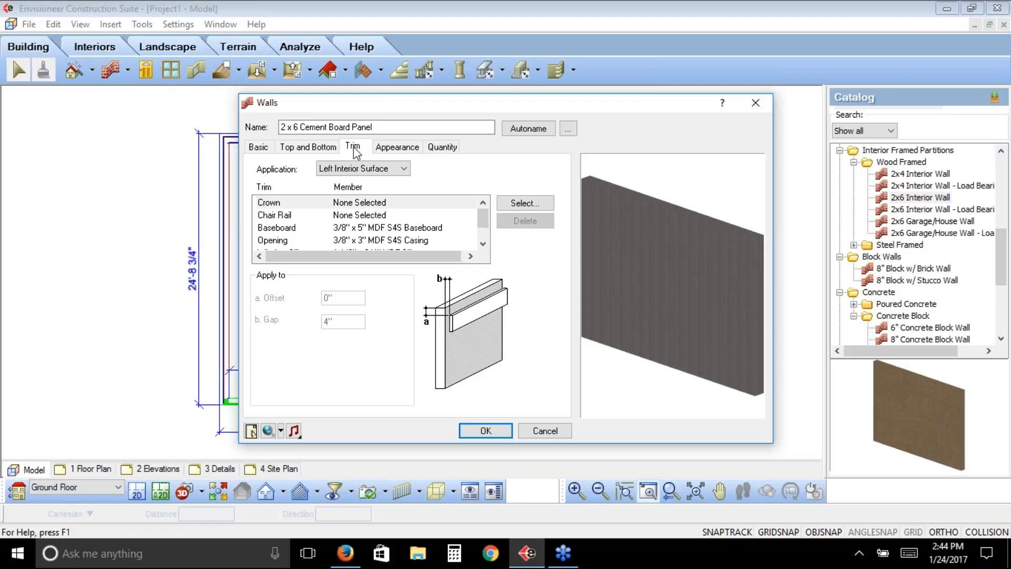
click(384, 170)
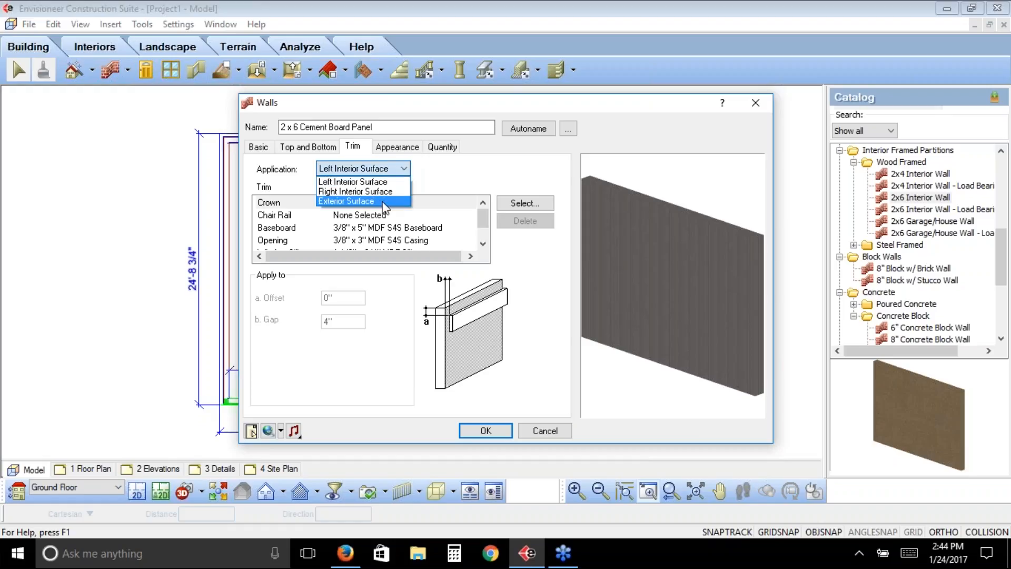
click(383, 202)
drag(483, 217, 484, 238)
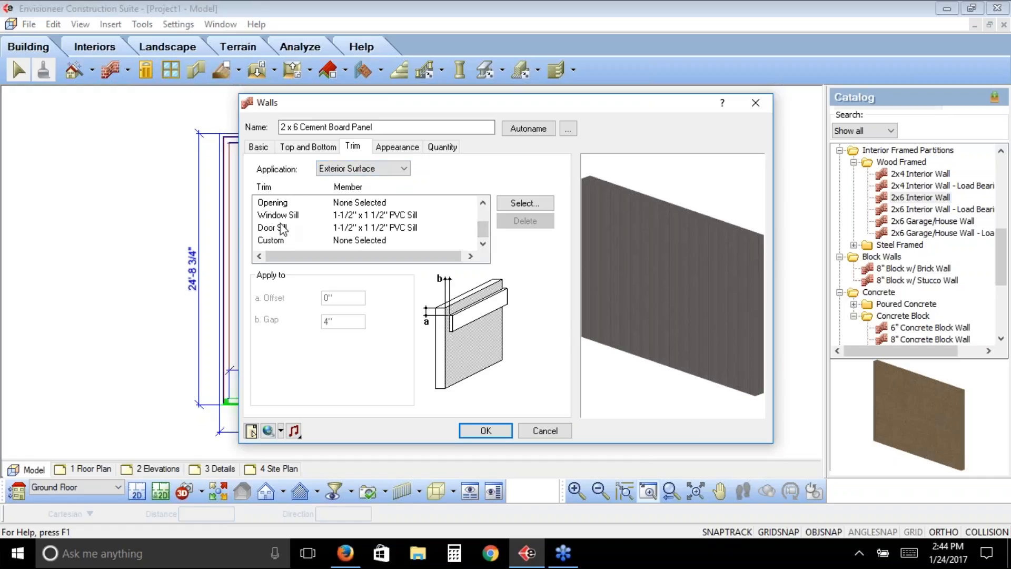
click(358, 241)
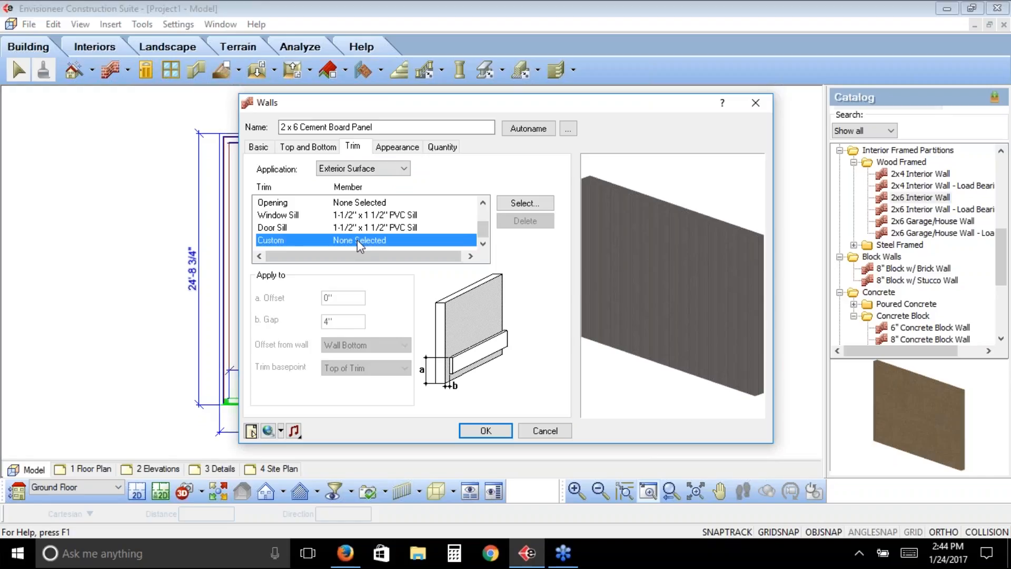
click(514, 203)
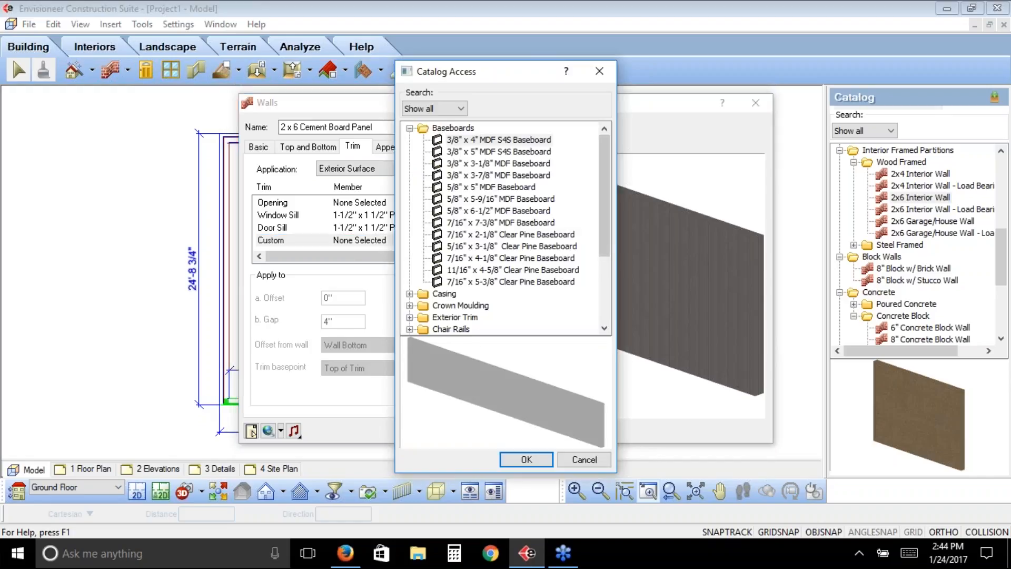
scroll(490, 308, down, 3)
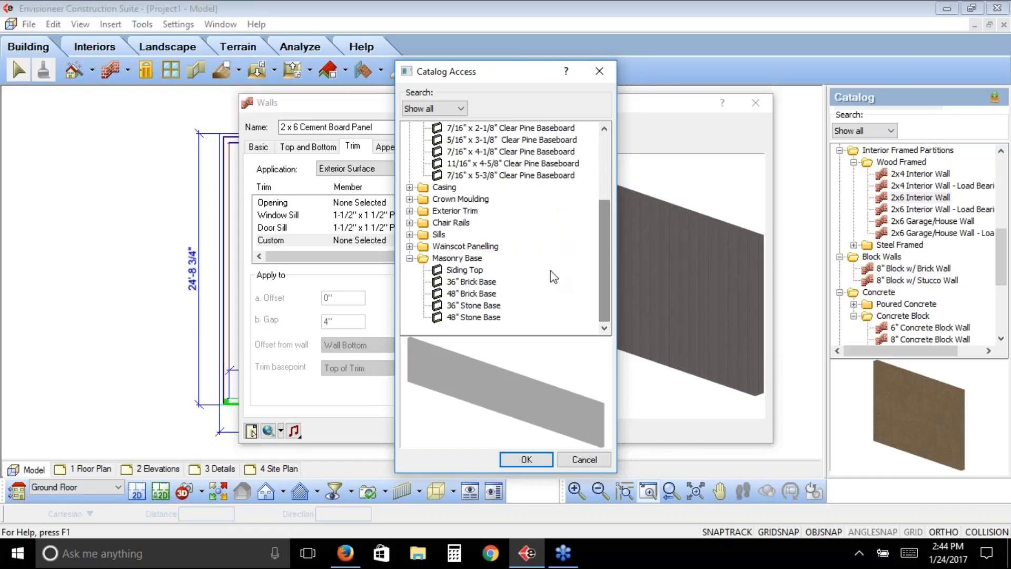
click(472, 317)
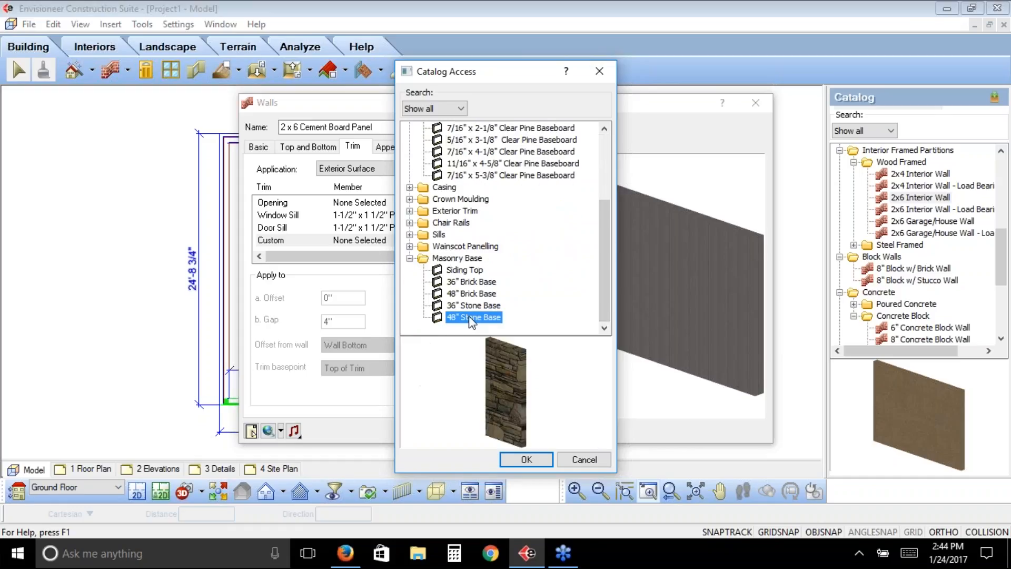
click(526, 460)
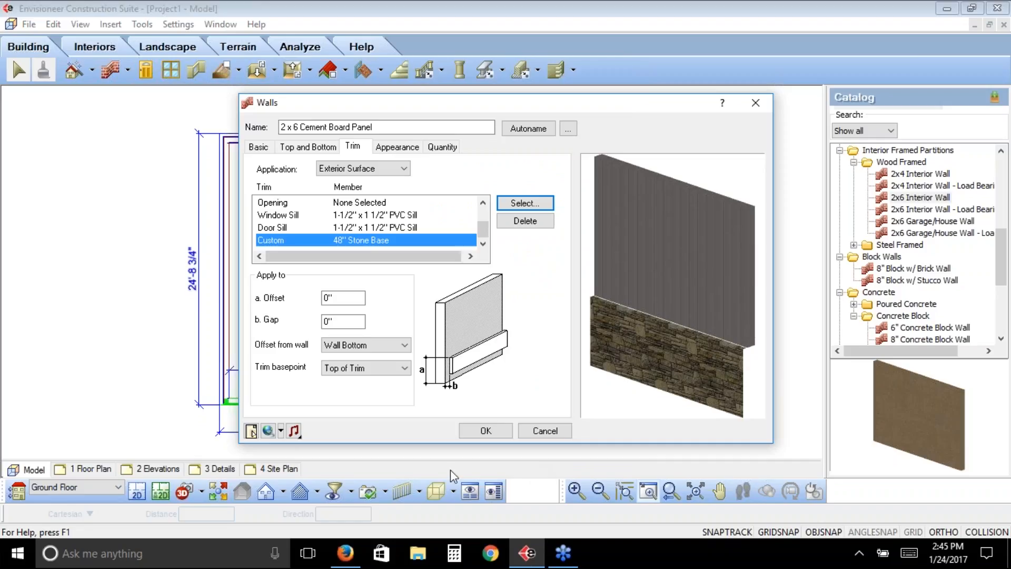
Set the stone base trim's offset from the wall bottom to 3'-0".
click(334, 298)
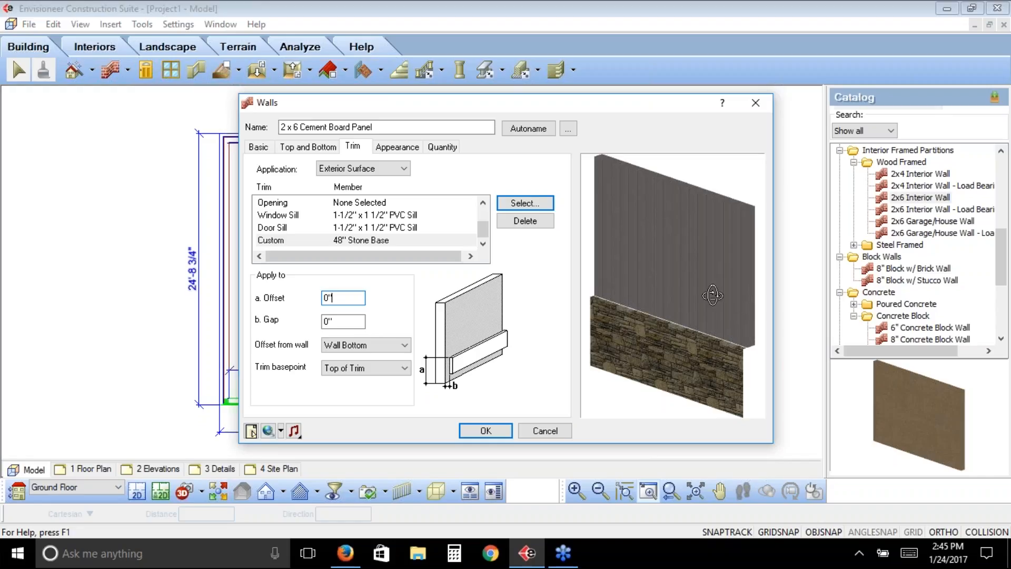
double_click(328, 297)
text(3)
click(340, 322)
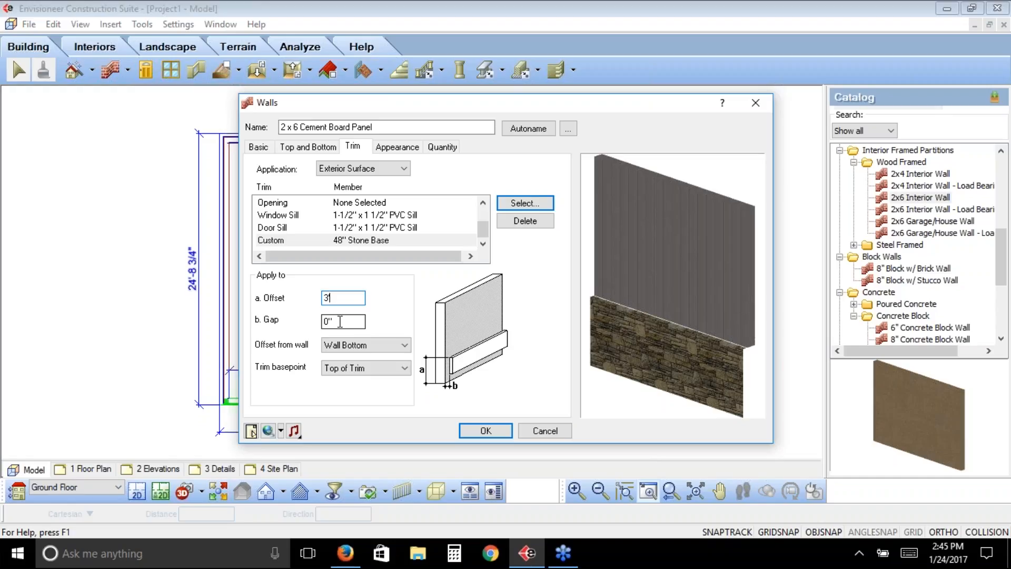
click(341, 321)
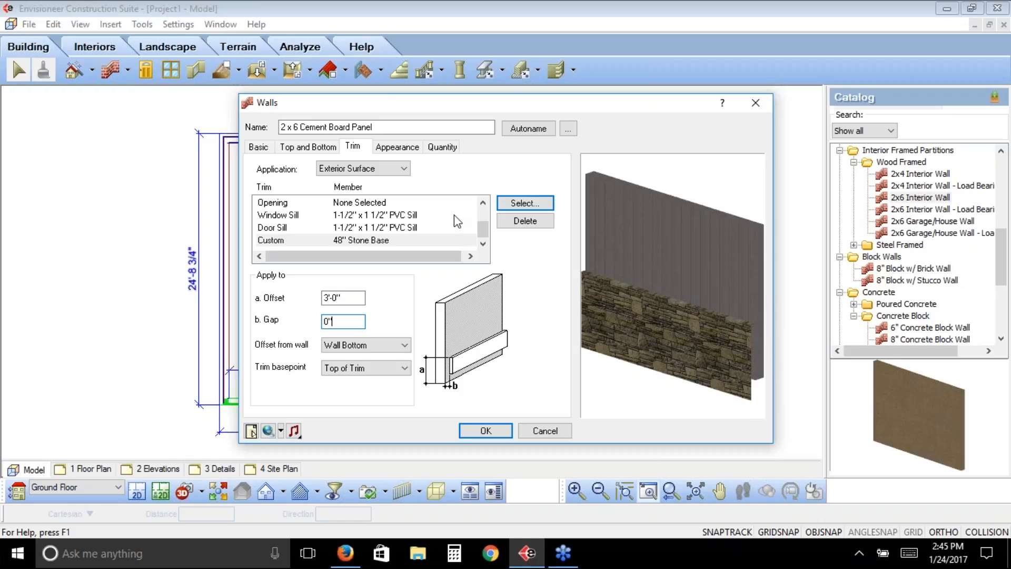
Assign the 1" x 1 3/4" PVC Sill from the exterior sills as chair rail trim on the cement board panel wall's exterior surface.
click(483, 202)
click(483, 202)
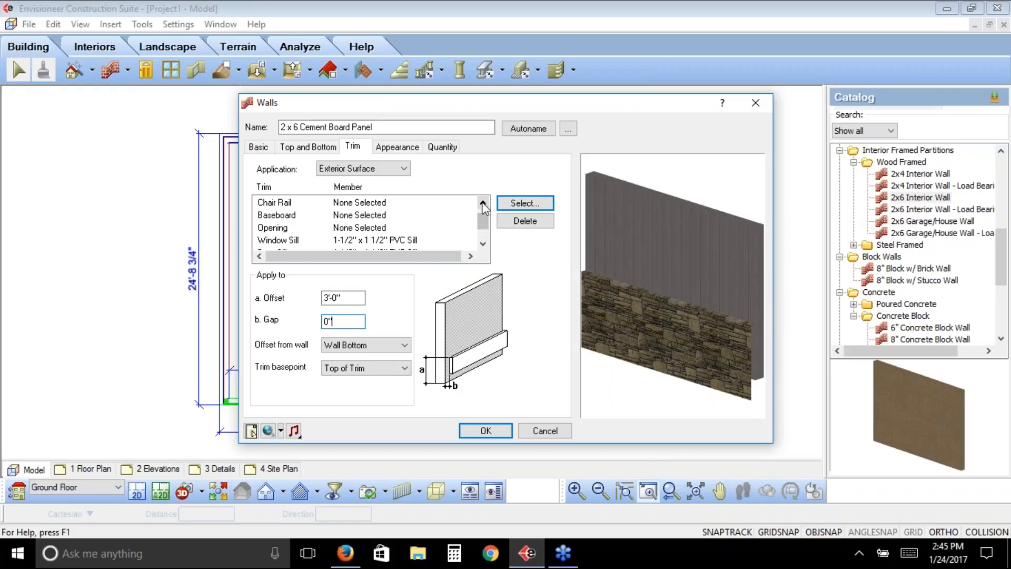
click(483, 202)
click(284, 217)
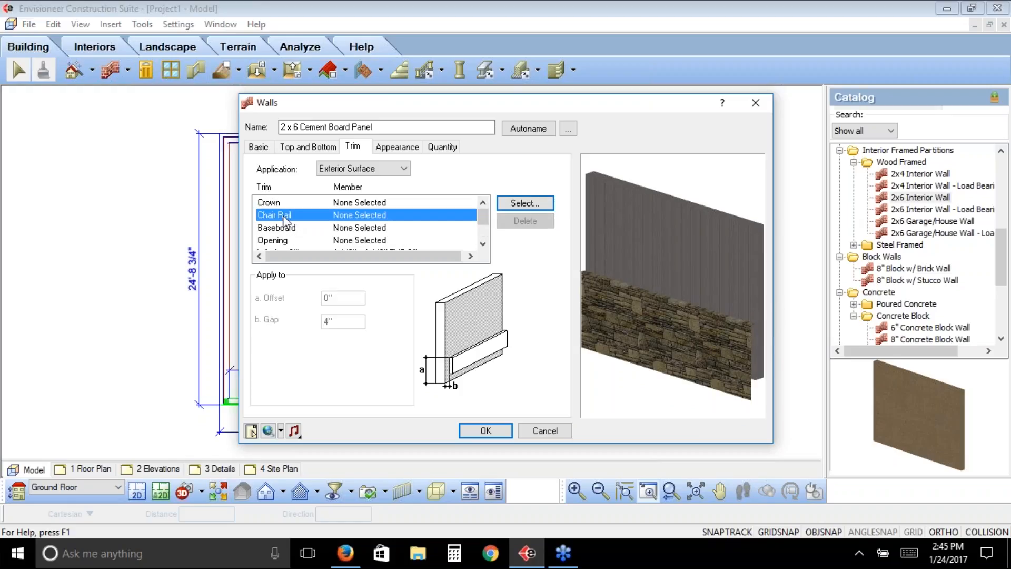
click(522, 203)
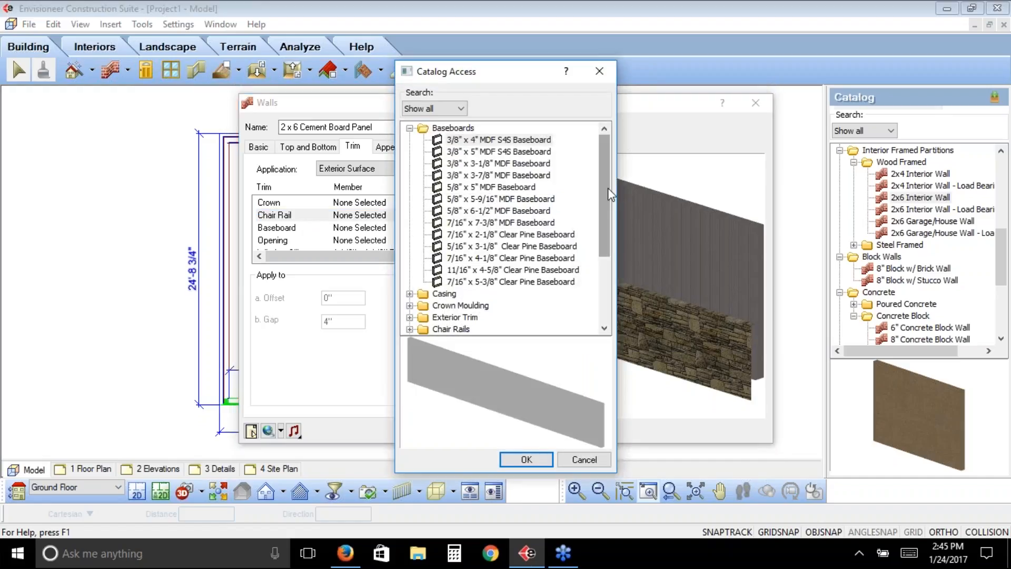
drag(610, 193, 609, 253)
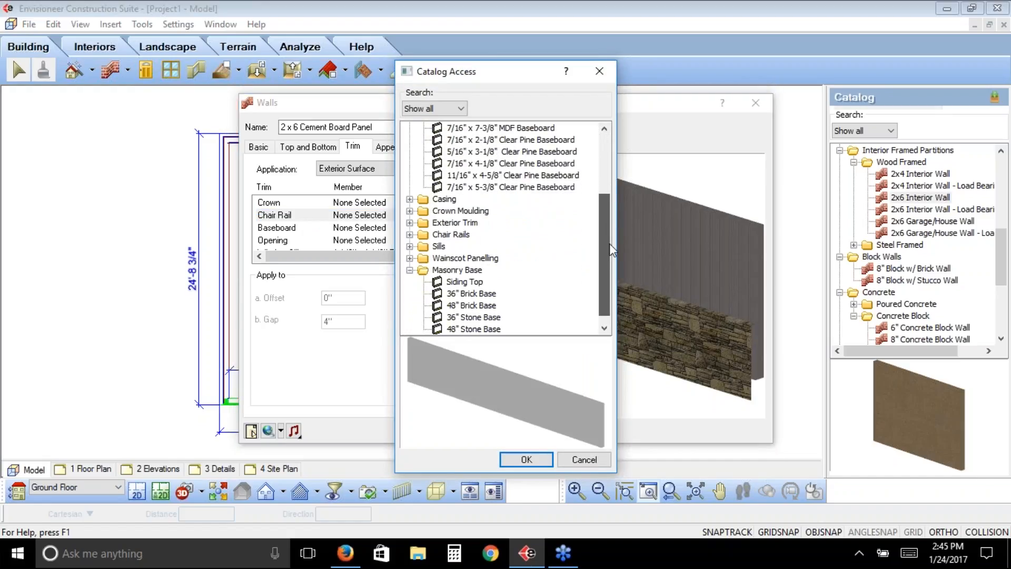
click(416, 245)
click(424, 269)
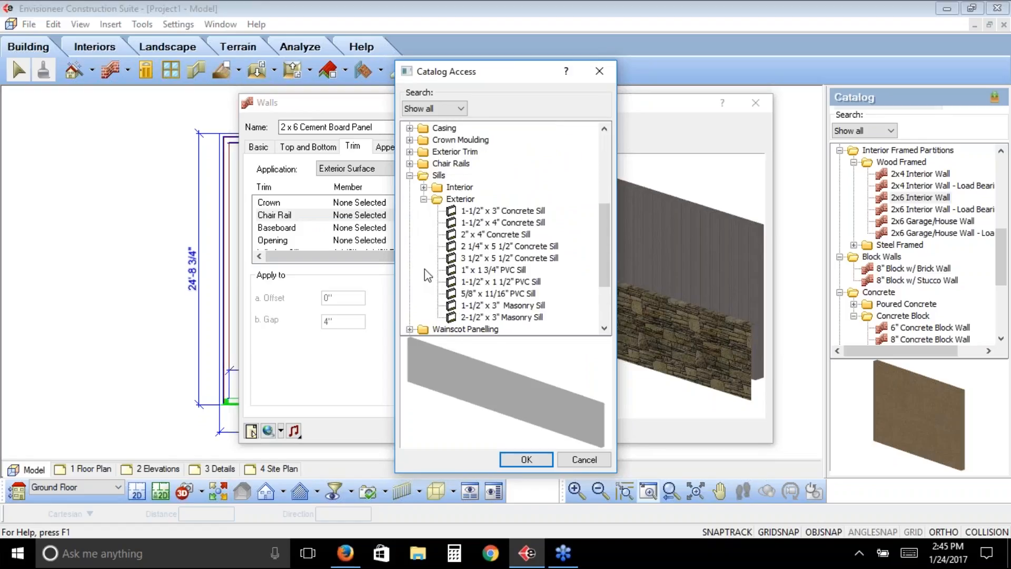
click(507, 270)
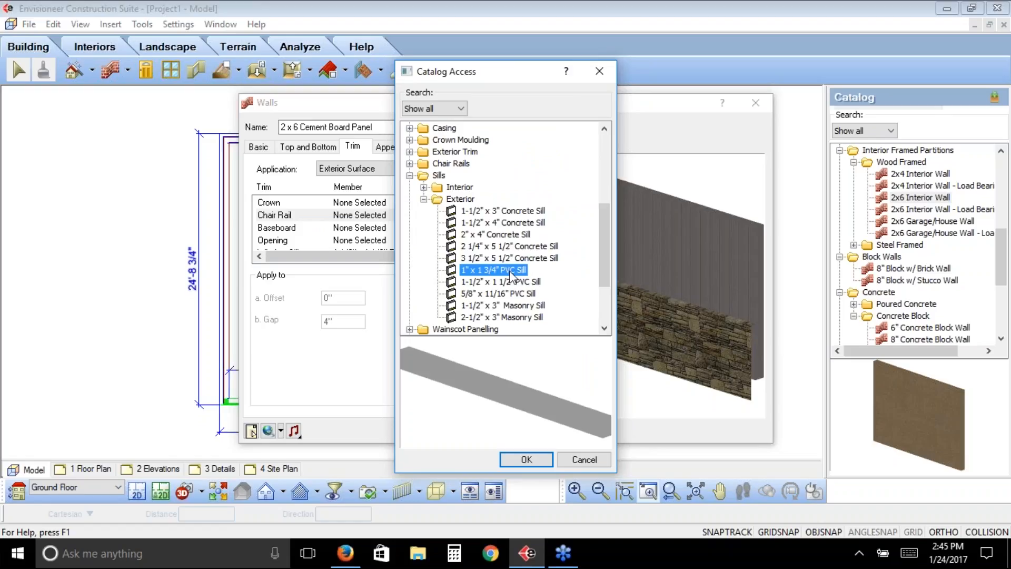
click(527, 460)
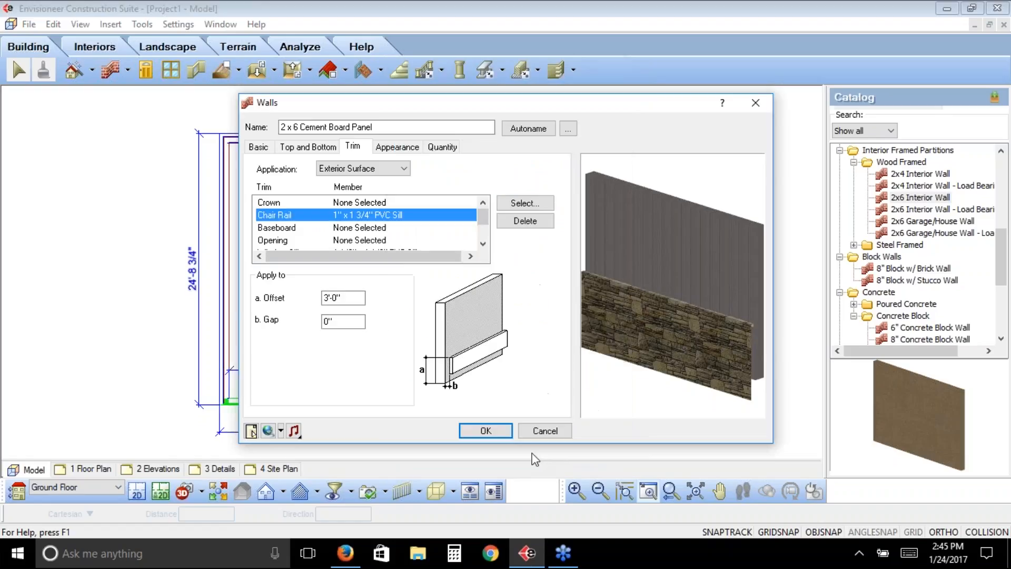
Set the chair rail trim's offset to 3'-1" so the sill caps the stone base.
click(336, 298)
key(BackSpace)
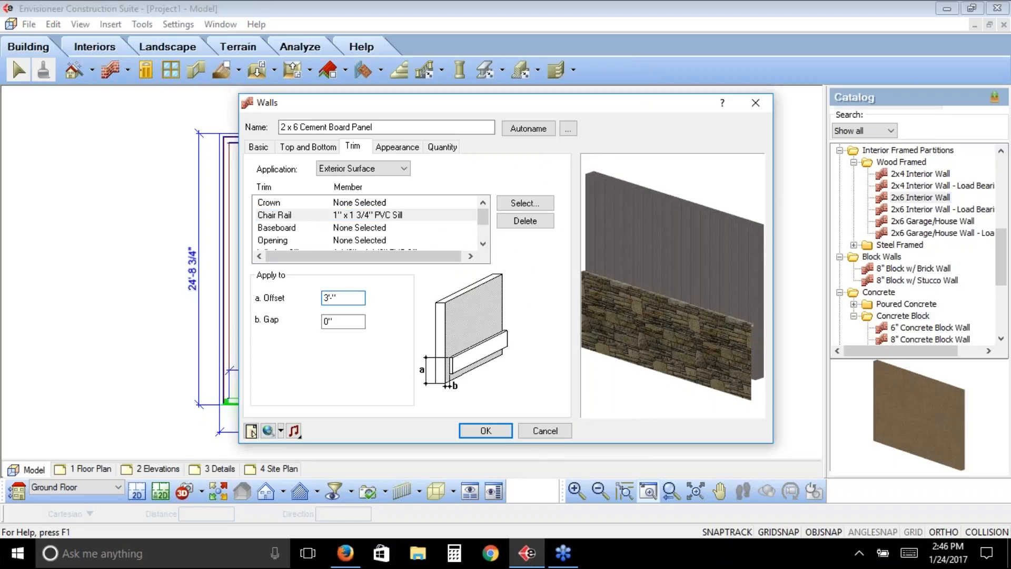
text(1)
click(342, 320)
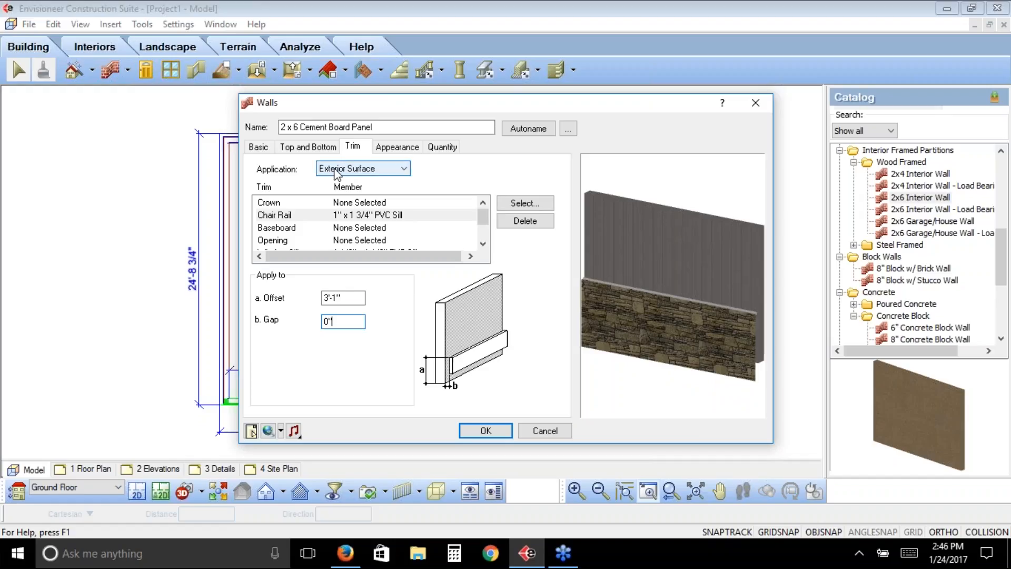
scroll(488, 230, down, 1)
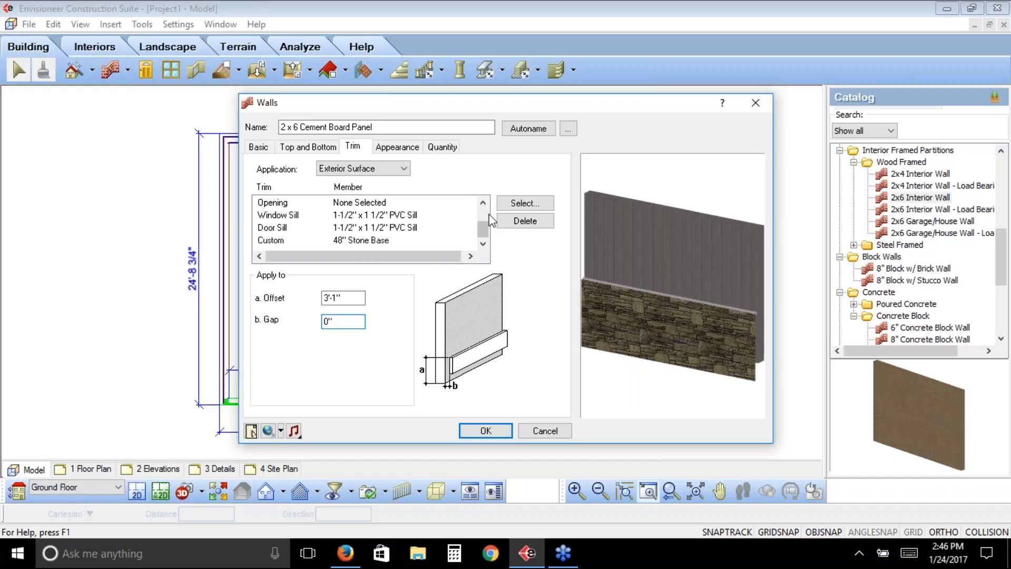
Accept the cement board wall's trim changes and view the model in 3D from the plan's lower-left corner.
click(485, 430)
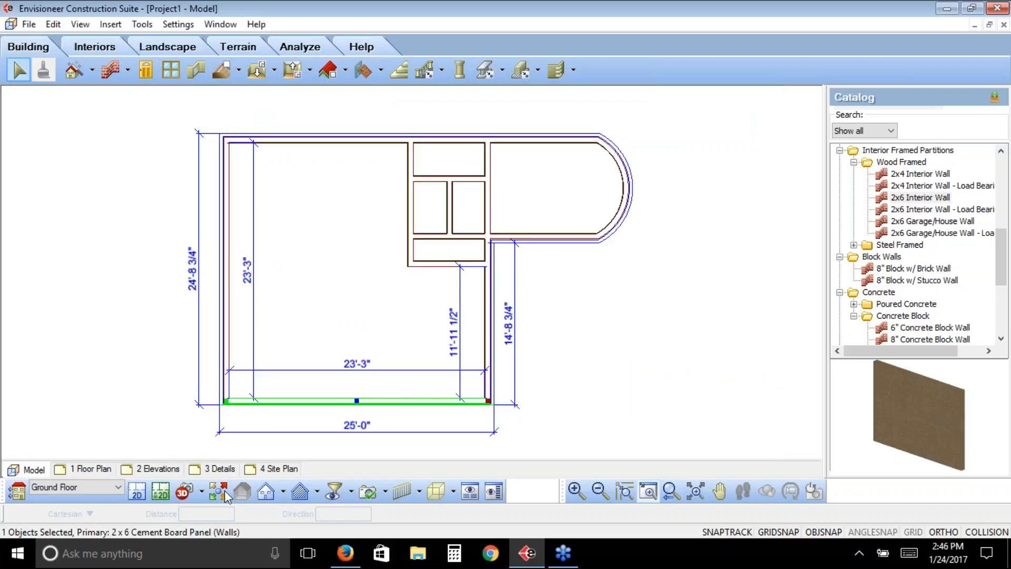
click(217, 490)
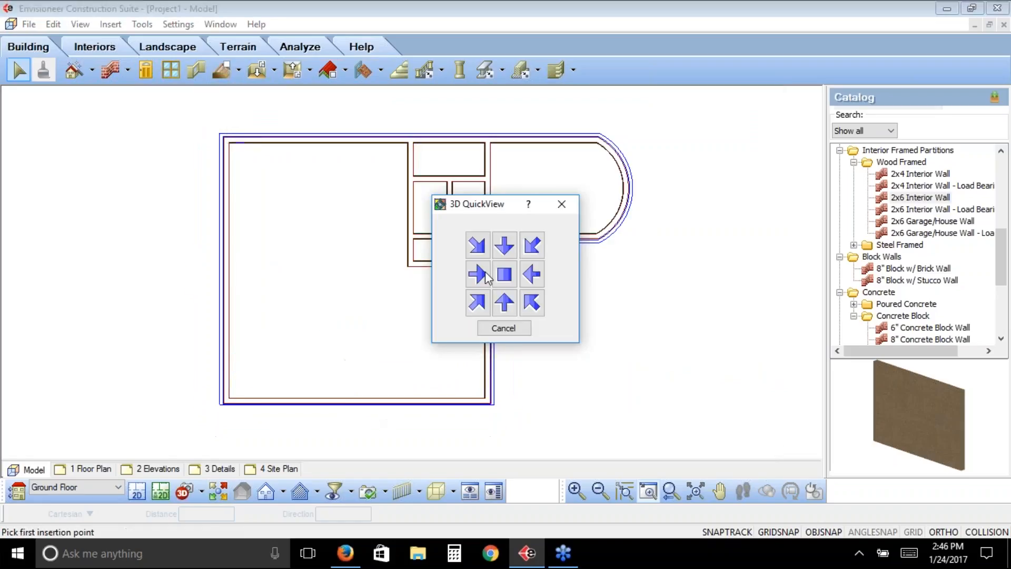
click(480, 299)
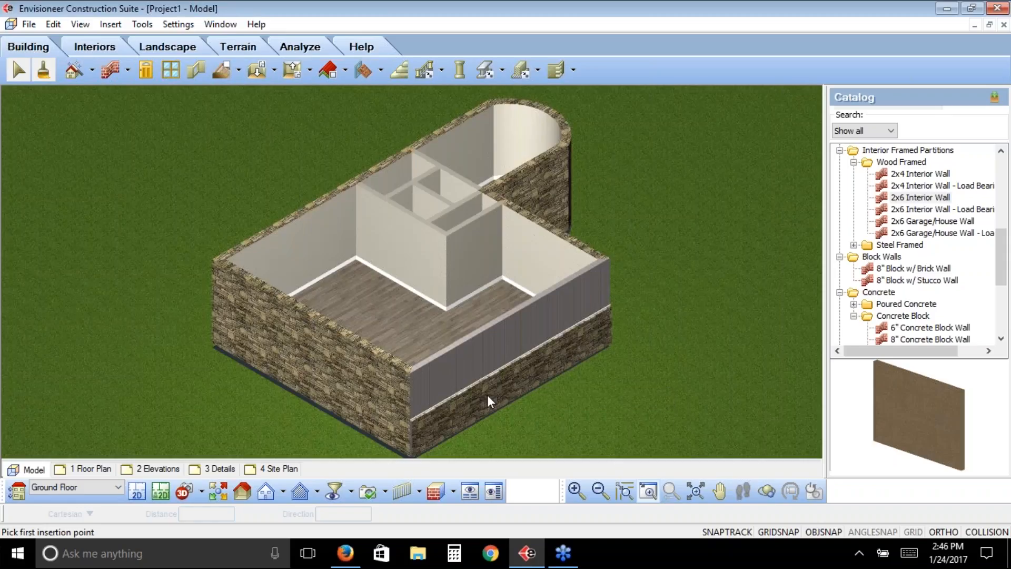